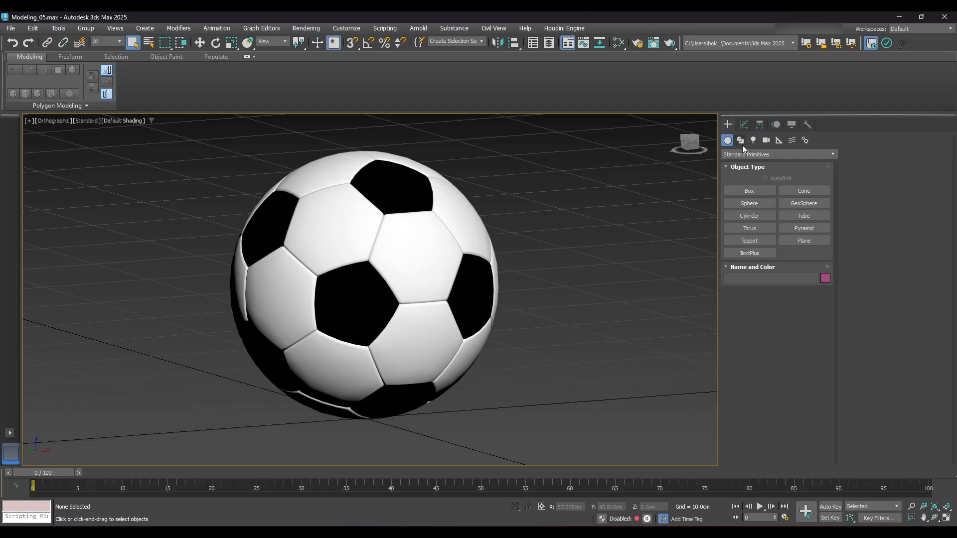
- Create a standard plane on the ground beside the soccer ball, about 72 cm long and 45 cm wide
{"action": "left_click", "coordinate": [813, 241]}
{"action": "left_click_drag", "start_coordinate": [504, 414], "coordinate": [587, 269]}
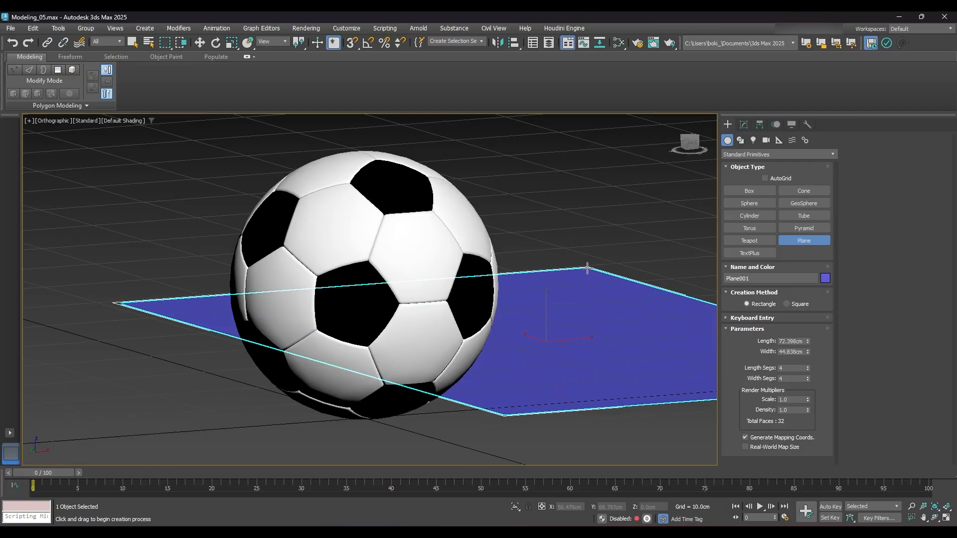
{"action": "right_click", "coordinate": [569, 210]}
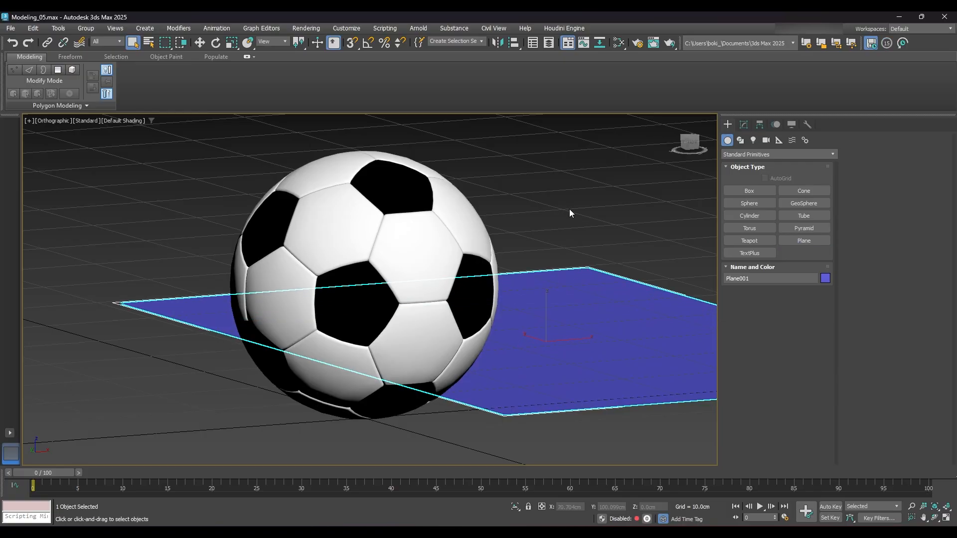
- Move the plane to the world origin by zeroing its X and Y positions
{"action": "scroll", "coordinate": [584, 300], "scroll_direction": "up", "scroll_amount": 2}
{"action": "scroll", "coordinate": [583, 300], "scroll_direction": "down", "scroll_amount": 3}
{"action": "middle_click_drag", "start_coordinate": [587, 299], "coordinate": [527, 317]}
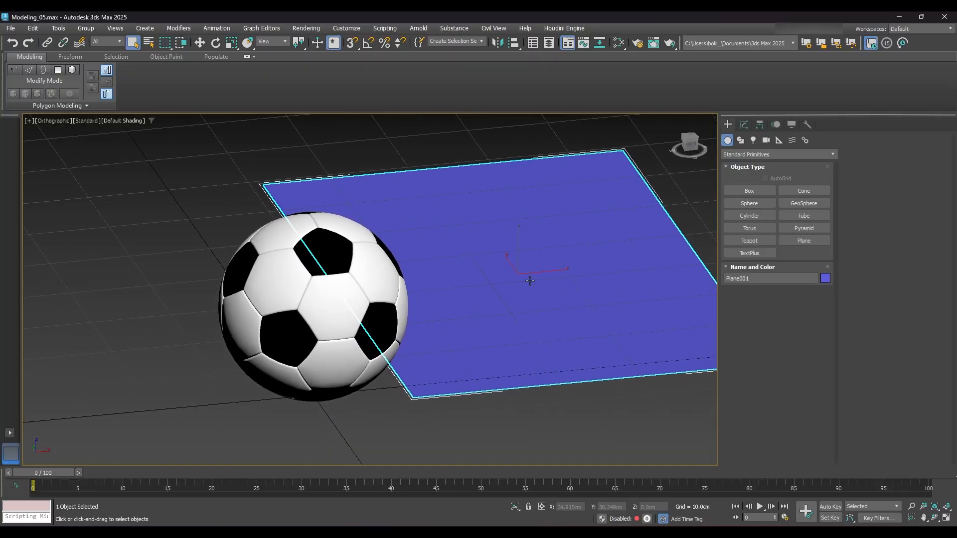
{"action": "left_click", "coordinate": [200, 44]}
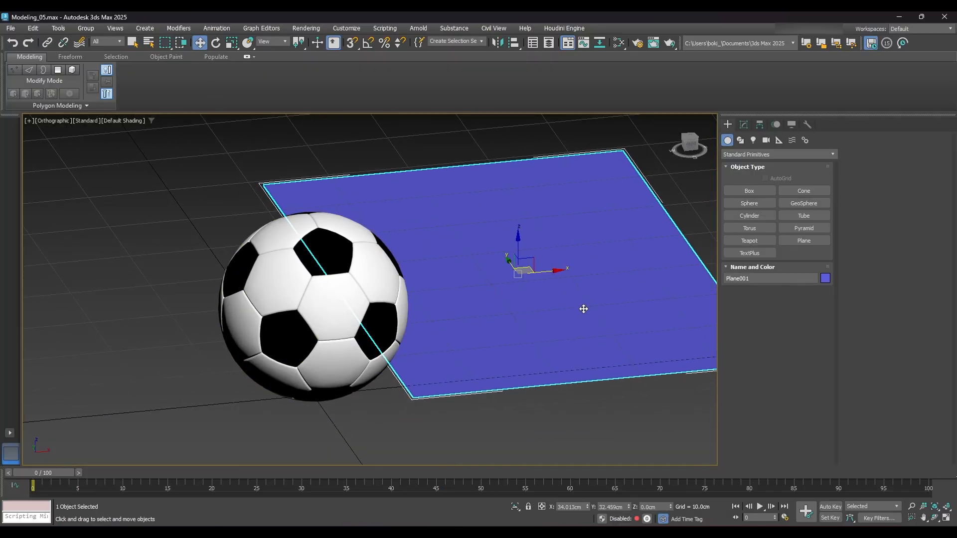
{"action": "right_click", "coordinate": [587, 507]}
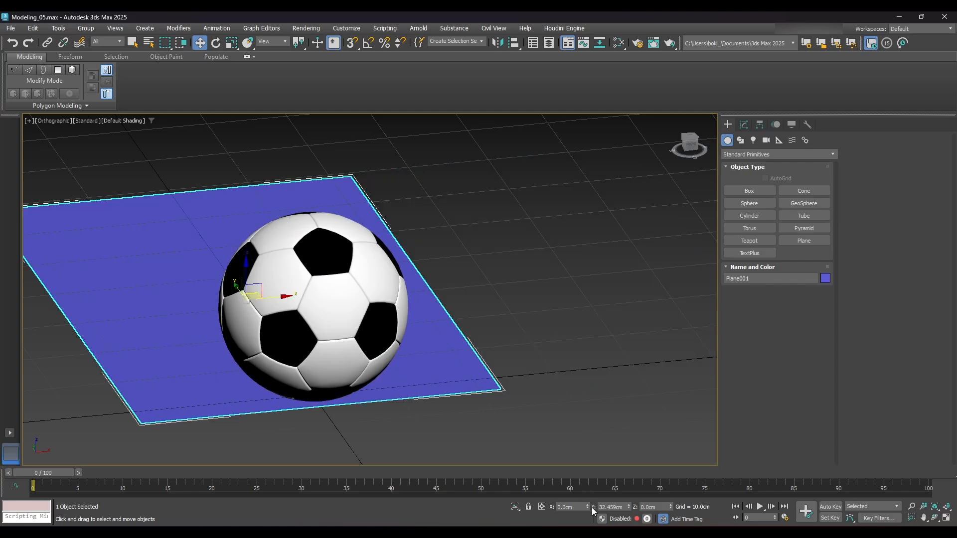
{"action": "right_click", "coordinate": [629, 508]}
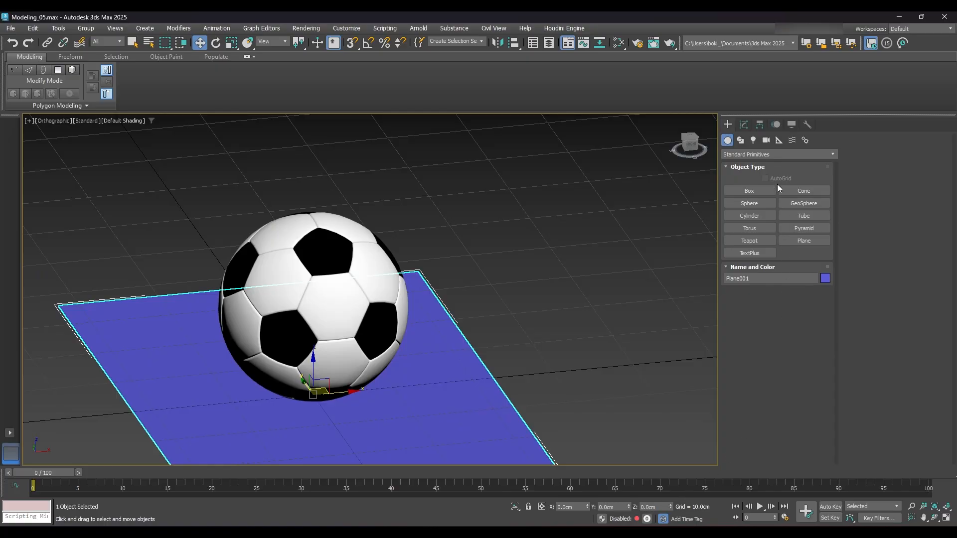
- Set the plane's length and width to 100 cm each
{"action": "left_click", "coordinate": [743, 126]}
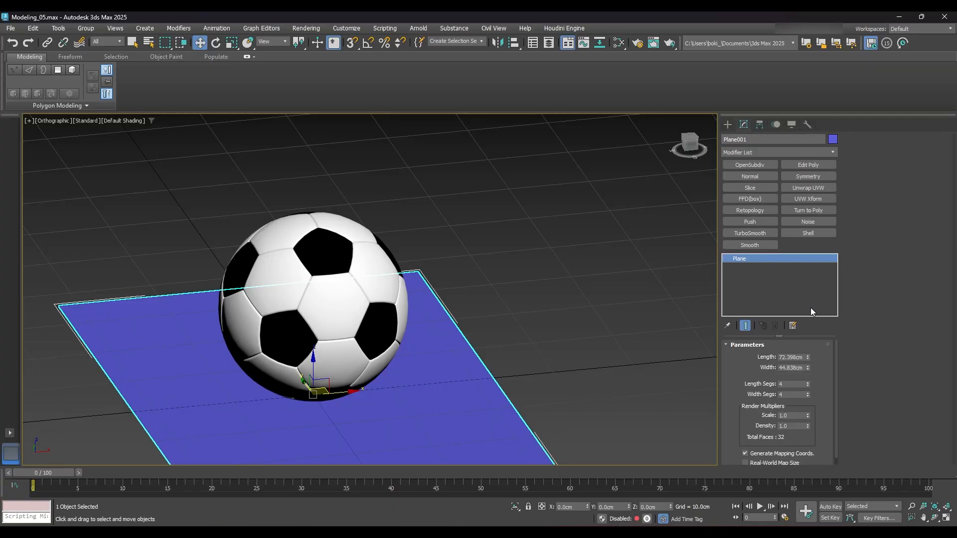
{"action": "left_click", "coordinate": [796, 357]}
{"action": "type", "text": "100"}
{"action": "key", "text": "Tab"}
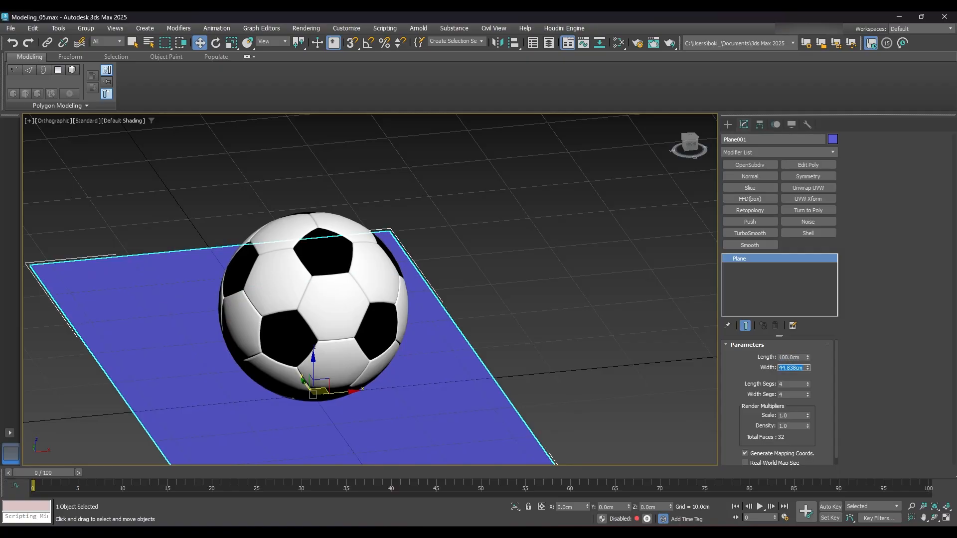
{"action": "type", "text": "100"}
{"action": "key", "text": "Return"}
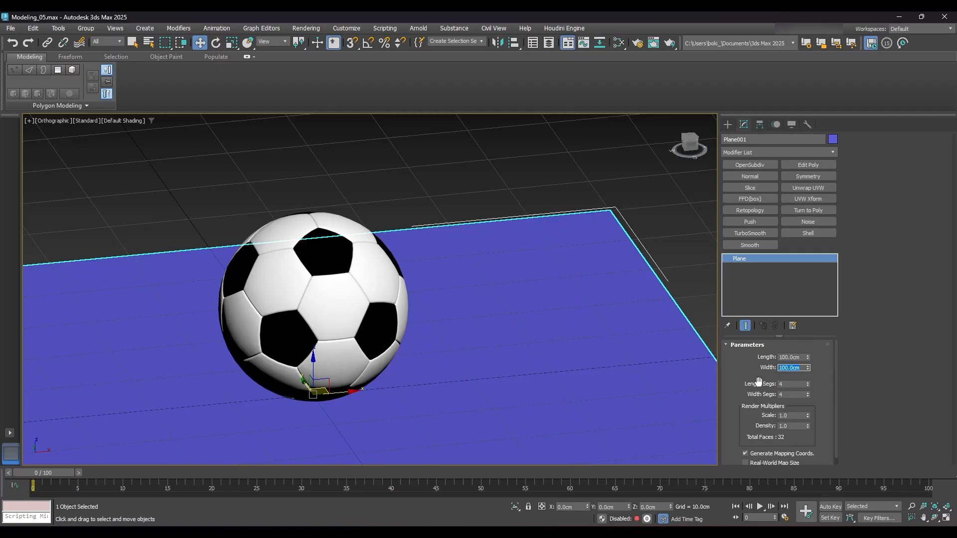
- Reduce the plane's length and width segments to 1 each
{"action": "double_click", "coordinate": [790, 384]}
{"action": "type", "text": "1"}
{"action": "double_click", "coordinate": [792, 395]}
{"action": "type", "text": "1"}
{"action": "key", "text": "Return"}
- Convert the plane to an Editable Poly
{"action": "right_click", "coordinate": [451, 233]}
{"action": "mouse_move", "coordinate": [517, 358]}
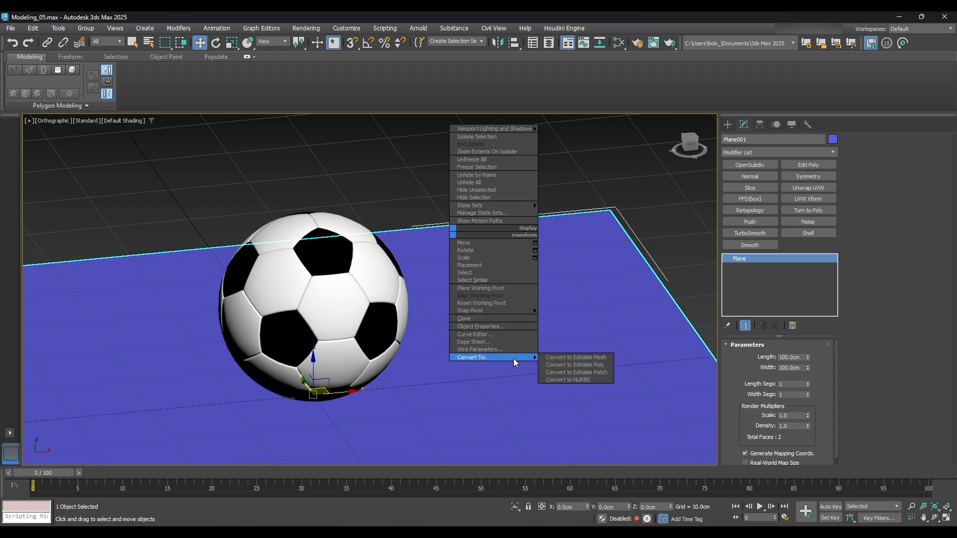
{"action": "left_click", "coordinate": [598, 368]}
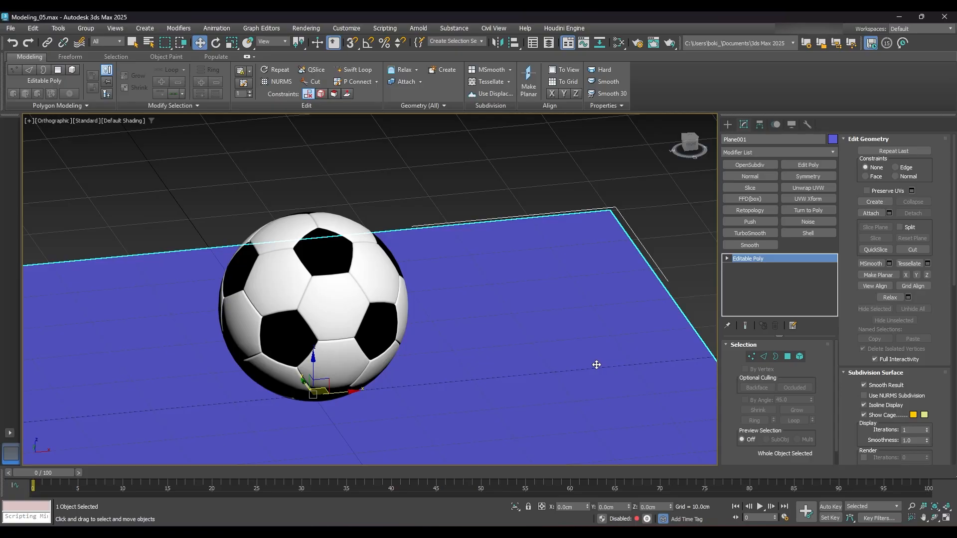
- Extrude the plane's back edge straight up about 44 cm to form a wall behind the ball
{"action": "left_click", "coordinate": [764, 357]}
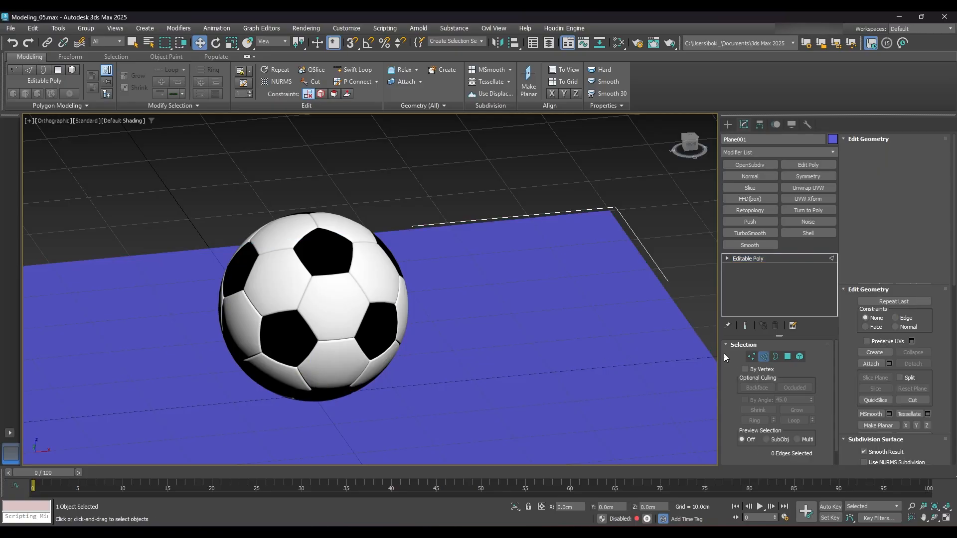
{"action": "middle_click_drag", "start_coordinate": [561, 250], "coordinate": [536, 259], "text": "alt"}
{"action": "scroll", "coordinate": [538, 232], "scroll_direction": "down", "scroll_amount": 1}
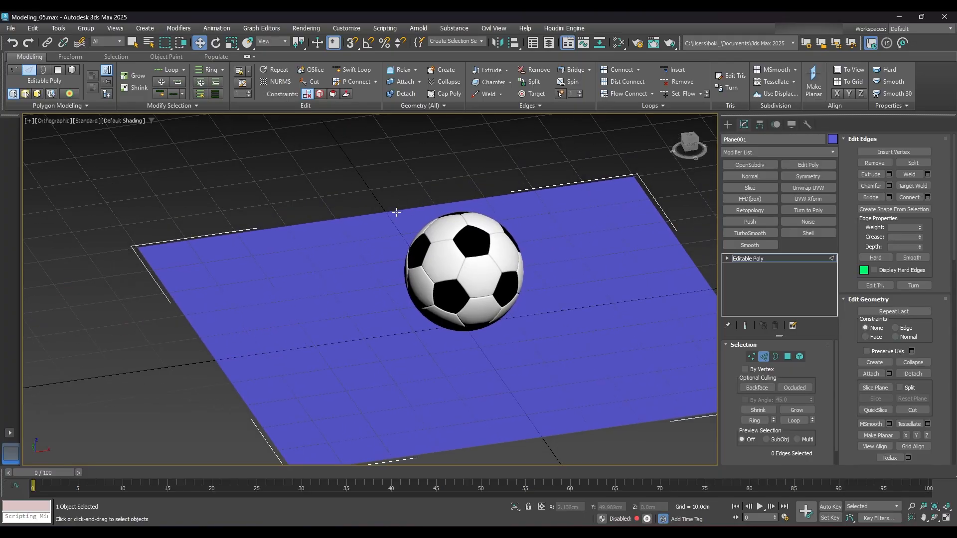
{"action": "left_click_drag", "start_coordinate": [407, 162], "coordinate": [376, 242]}
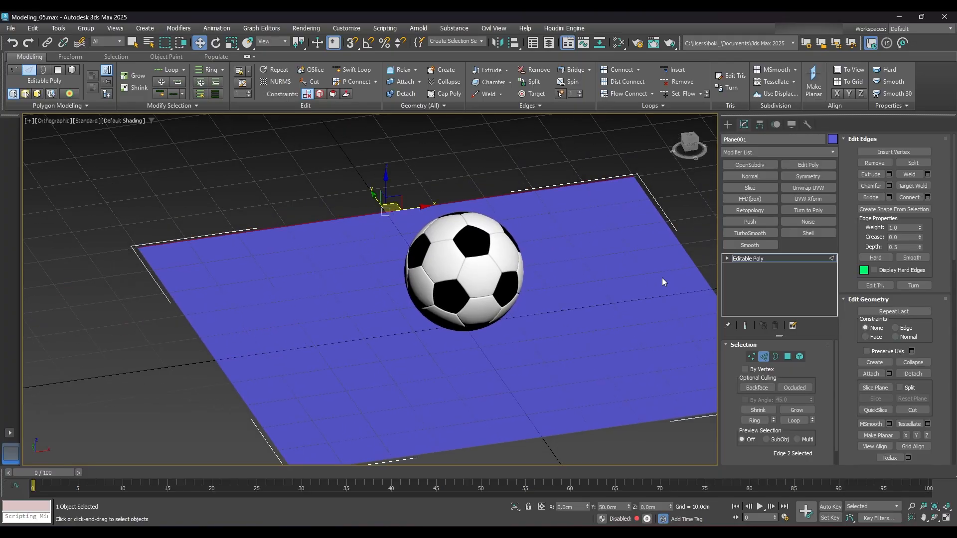
{"action": "middle_click_drag", "start_coordinate": [530, 263], "coordinate": [555, 301]}
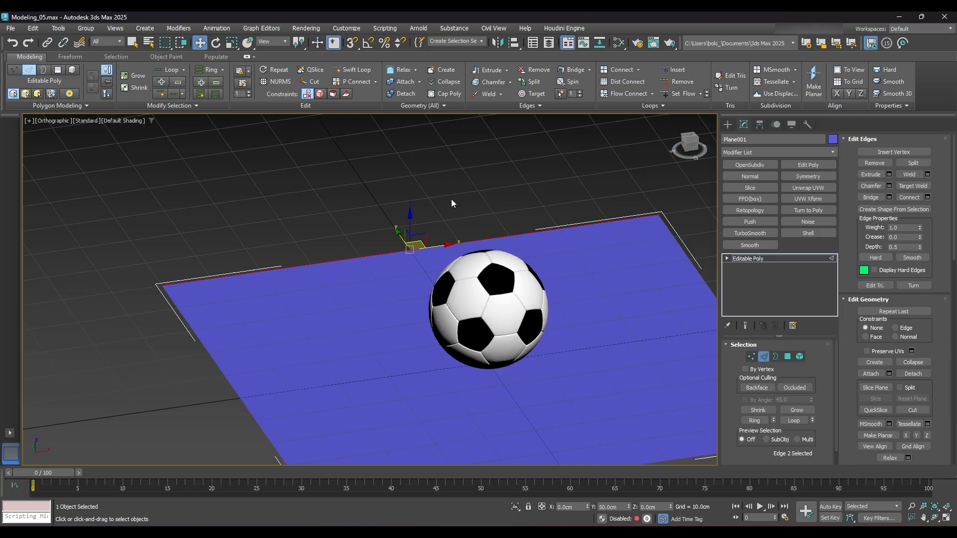
{"action": "left_click_drag", "start_coordinate": [414, 221], "coordinate": [413, 24], "text": "shift"}
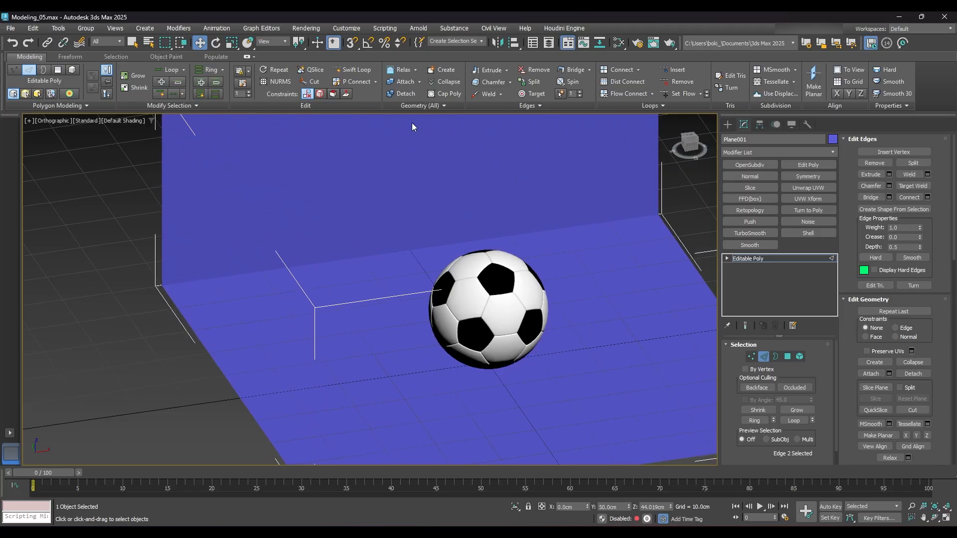
{"action": "scroll", "coordinate": [516, 257], "scroll_direction": "down", "scroll_amount": 3}
{"action": "mouse_move", "coordinate": [524, 259]}
{"action": "middle_mouse_down"}
{"action": "mouse_move", "coordinate": [510, 288]}
{"action": "mouse_move", "coordinate": [522, 276]}
{"action": "middle_mouse_up"}
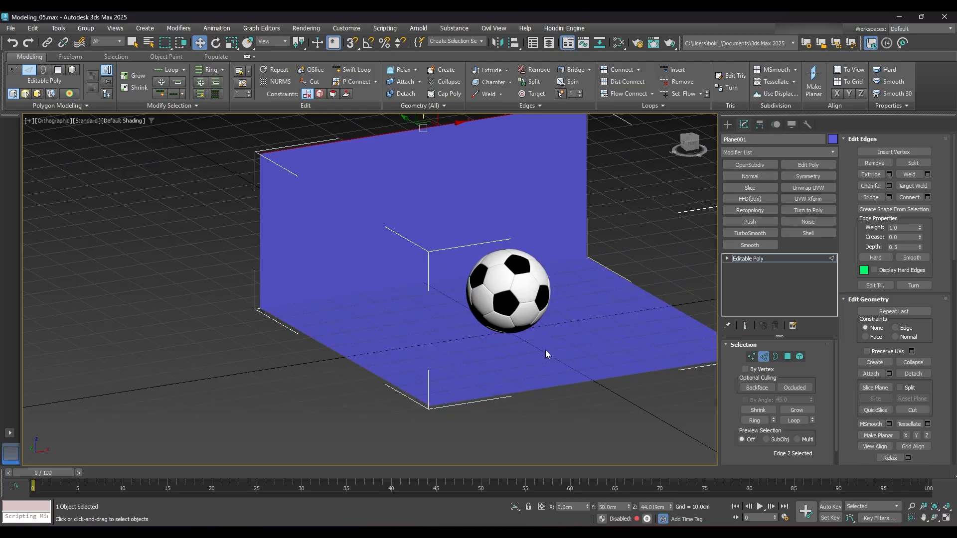
- Set the Z position of the wall's top edge to 65 cm
{"action": "double_click", "coordinate": [666, 507]}
{"action": "type", "text": "65"}
{"action": "key", "text": "Return"}
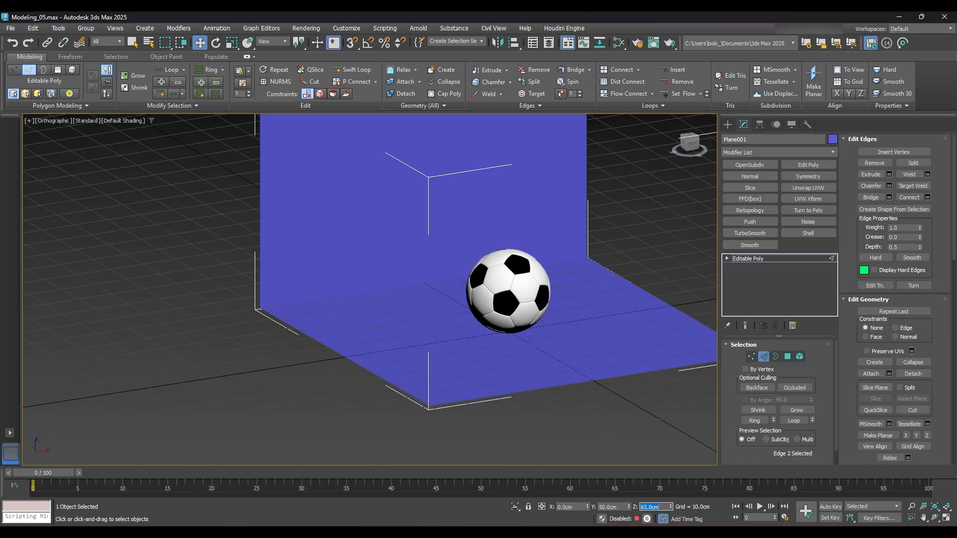
- Turn on the edged-faces display in the viewport
{"action": "middle_click_drag", "start_coordinate": [578, 336], "coordinate": [530, 390]}
{"action": "middle_click_drag", "start_coordinate": [530, 390], "coordinate": [515, 365], "text": "alt"}
{"action": "scroll", "coordinate": [527, 386], "scroll_direction": "down", "scroll_amount": 3}
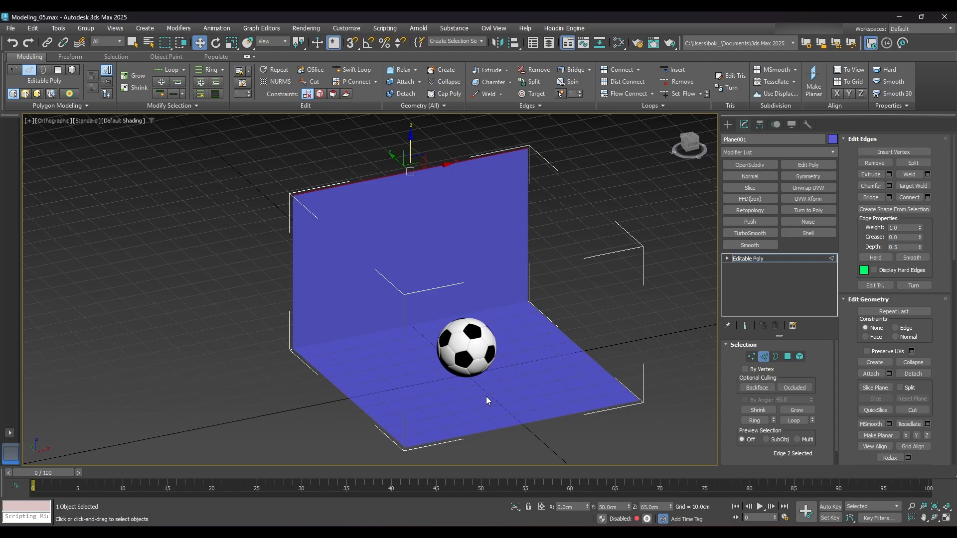
{"action": "key", "text": "F4"}
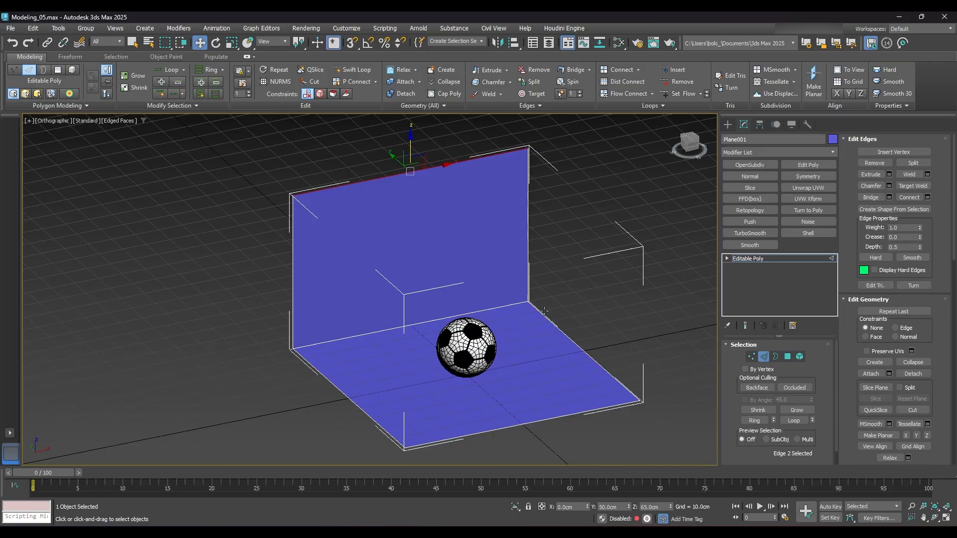
- Chamfer the edge where the wall meets the floor, using the Quad type with an amount of 25 cm
{"action": "left_click", "coordinate": [500, 307]}
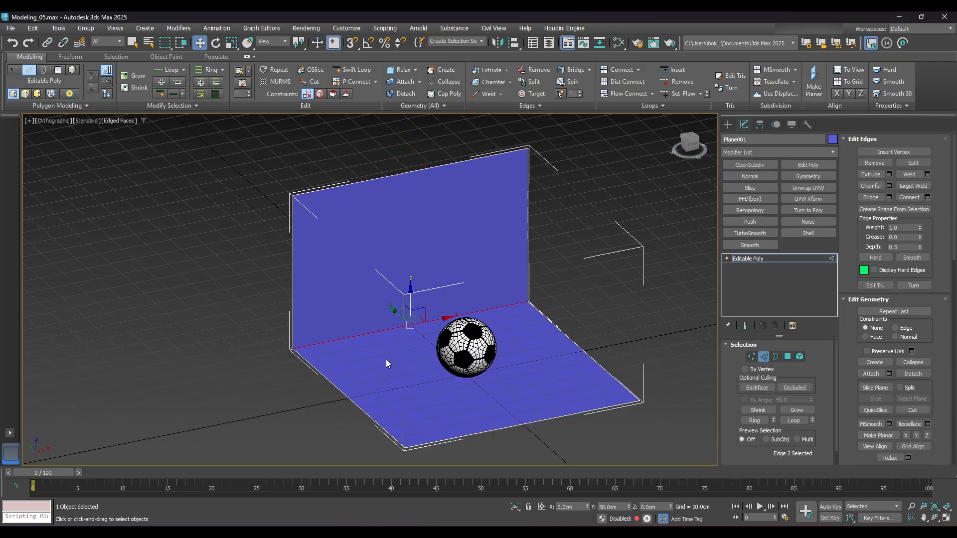
{"action": "left_click", "coordinate": [890, 187]}
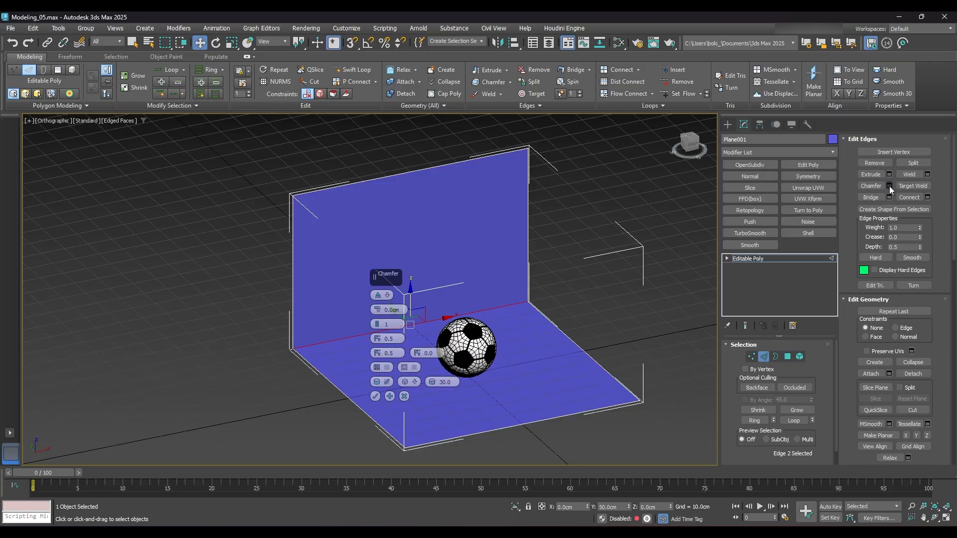
{"action": "left_click", "coordinate": [390, 296]}
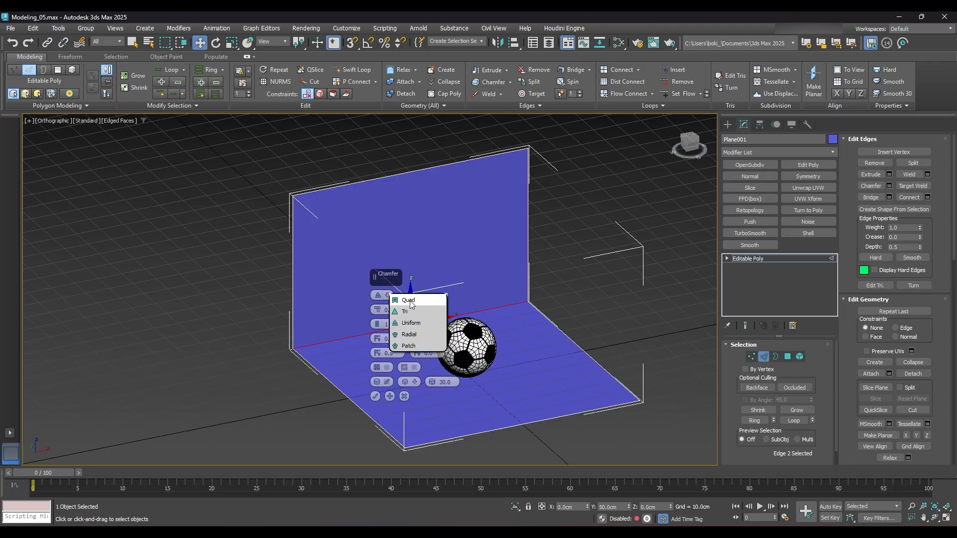
{"action": "left_click", "coordinate": [411, 300]}
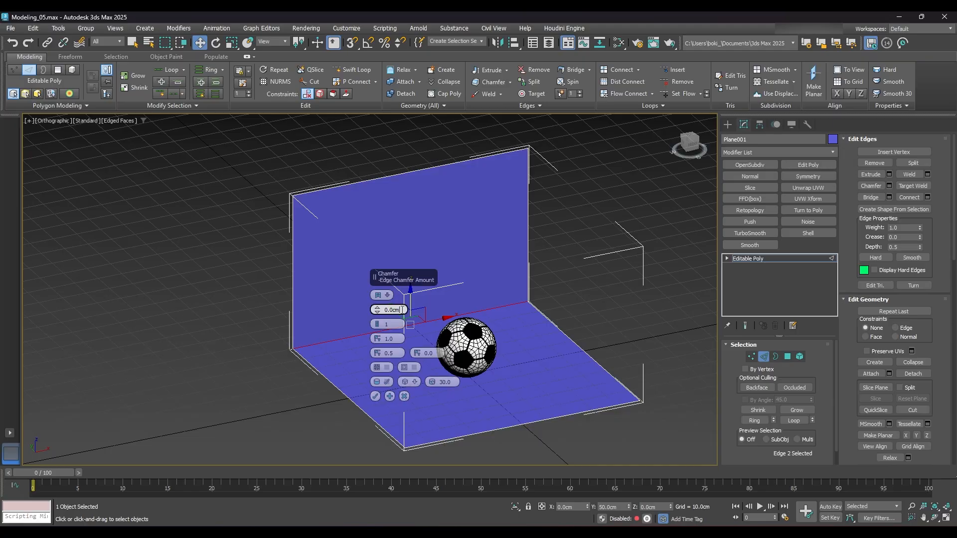
{"action": "left_click_drag", "start_coordinate": [404, 310], "coordinate": [366, 311]}
{"action": "type", "text": "25"}
{"action": "key", "text": "Return"}
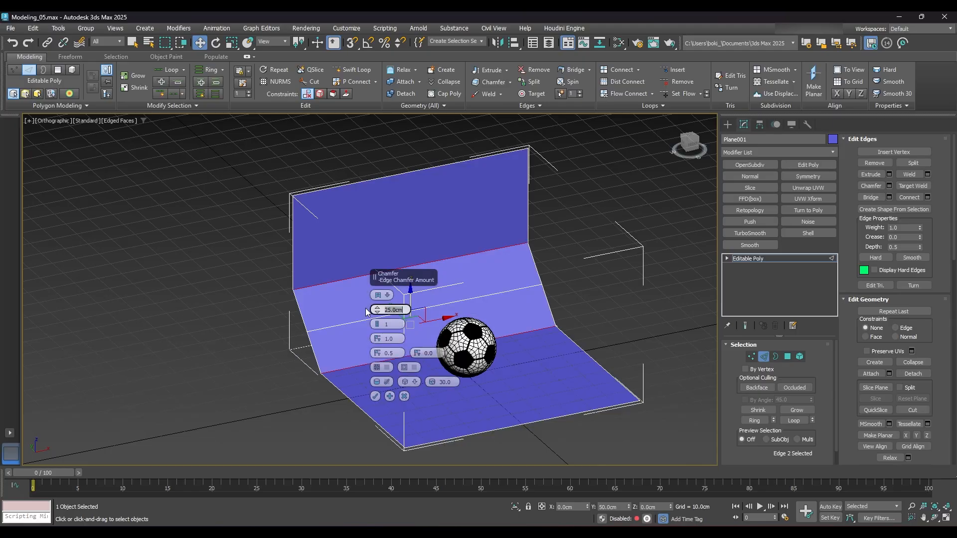
- Set the chamfer's edge tension to 0 and apply it, keeping the corner square between two support edges
{"action": "middle_click_drag", "start_coordinate": [469, 322], "coordinate": [473, 334], "text": "alt"}
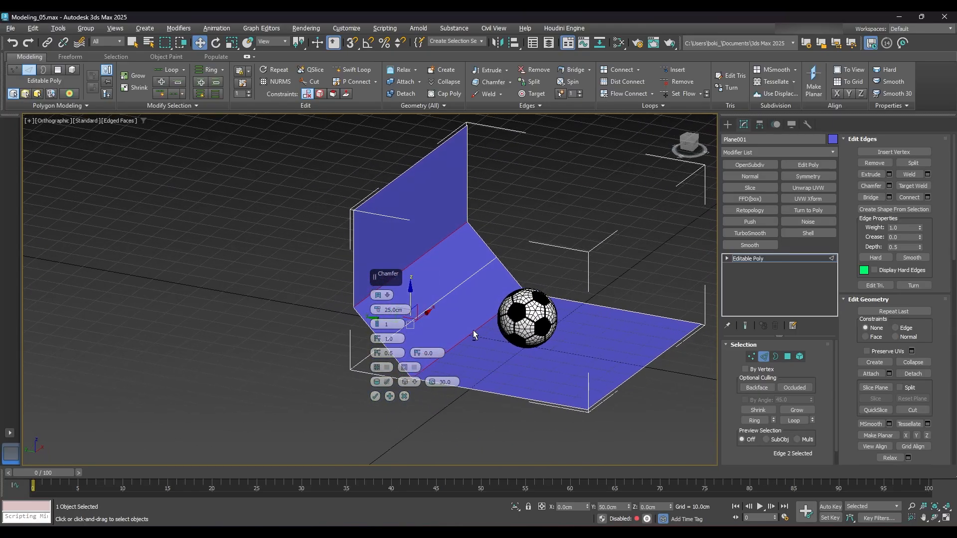
{"action": "double_click", "coordinate": [390, 339]}
{"action": "type", "text": "0"}
{"action": "key", "text": "Return"}
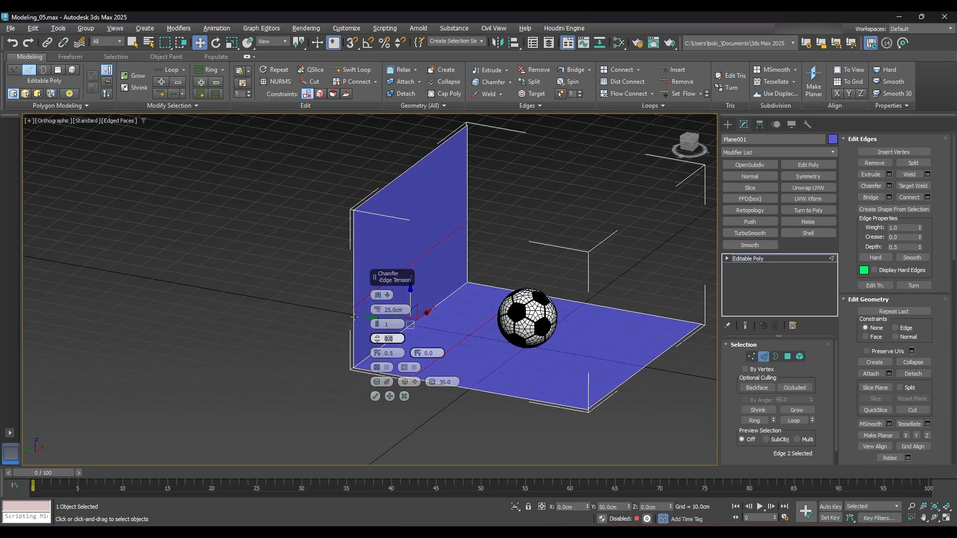
{"action": "left_click", "coordinate": [376, 396]}
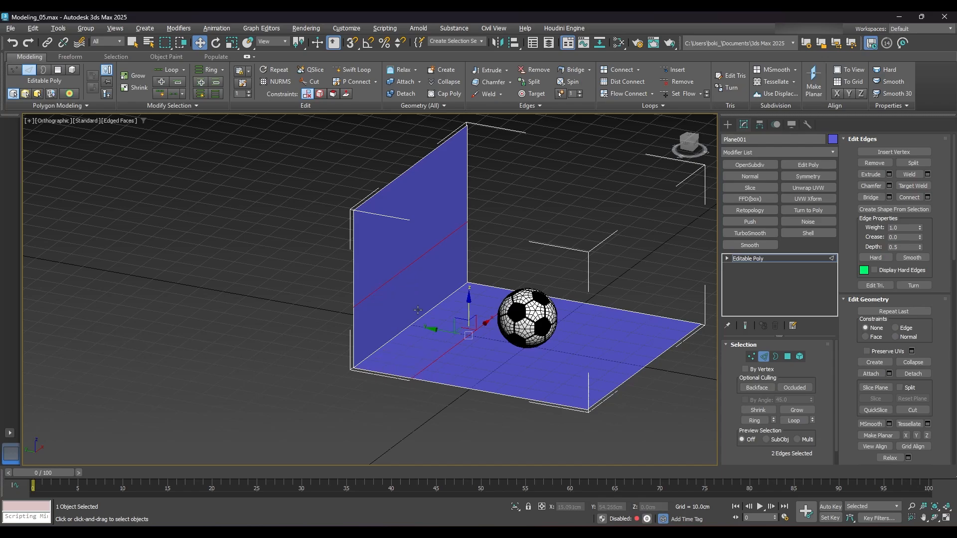
- Start another chamfer on the corner edge between wall and floor, with an amount of 17.5 cm
{"action": "left_click", "coordinate": [434, 241]}
{"action": "left_click", "coordinate": [441, 356]}
{"action": "left_click", "coordinate": [412, 323]}
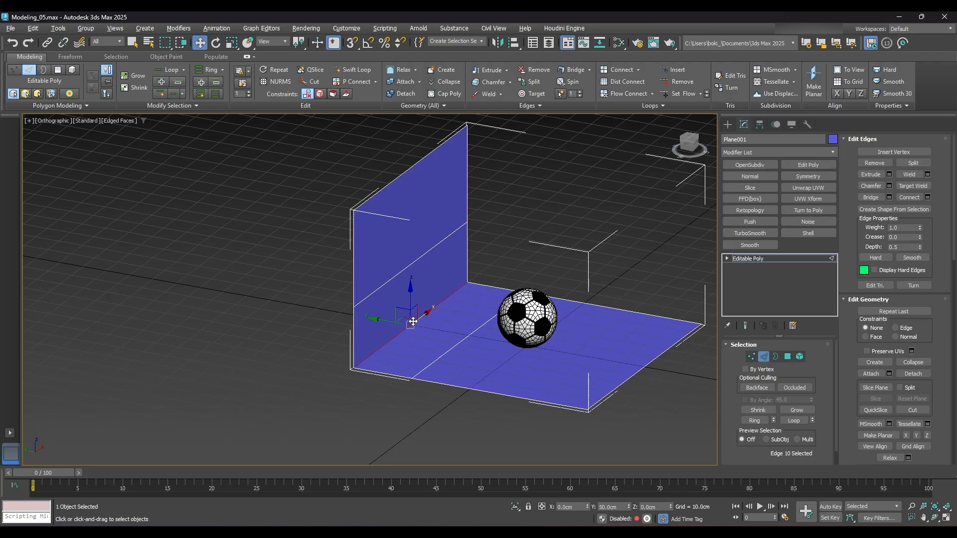
{"action": "left_click", "coordinate": [889, 185]}
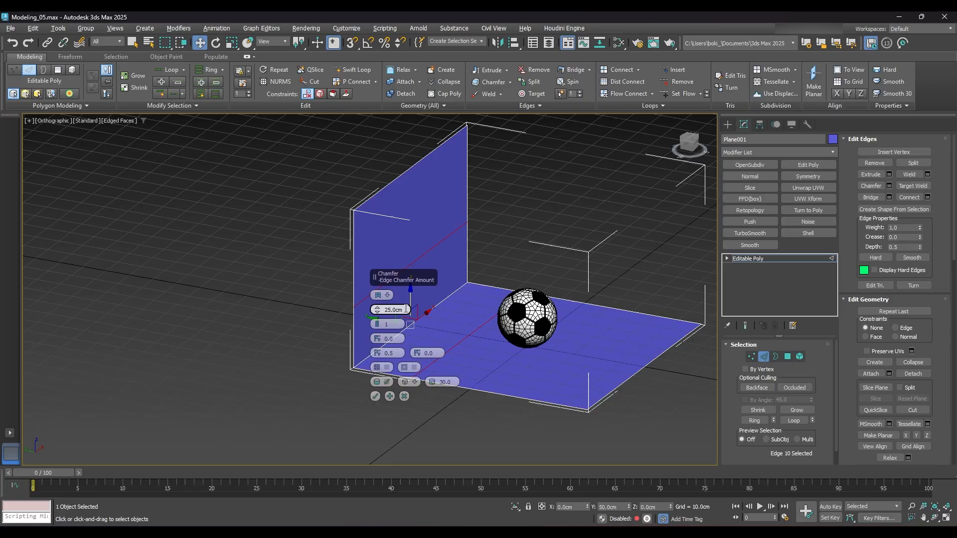
{"action": "left_click_drag", "start_coordinate": [405, 310], "coordinate": [371, 303]}
{"action": "type", "text": "17.5"}
{"action": "key", "text": "Return"}
- Round the corner chamfer with an edge tension of 0.5 and 5 segments, and apply it
{"action": "left_click", "coordinate": [394, 338]}
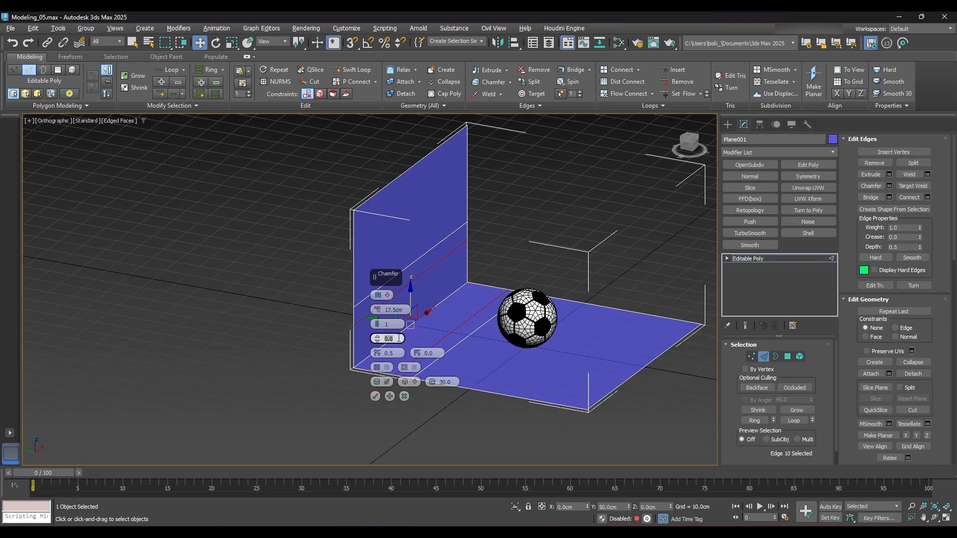
{"action": "type", "text": "0.5"}
{"action": "key", "text": "Return"}
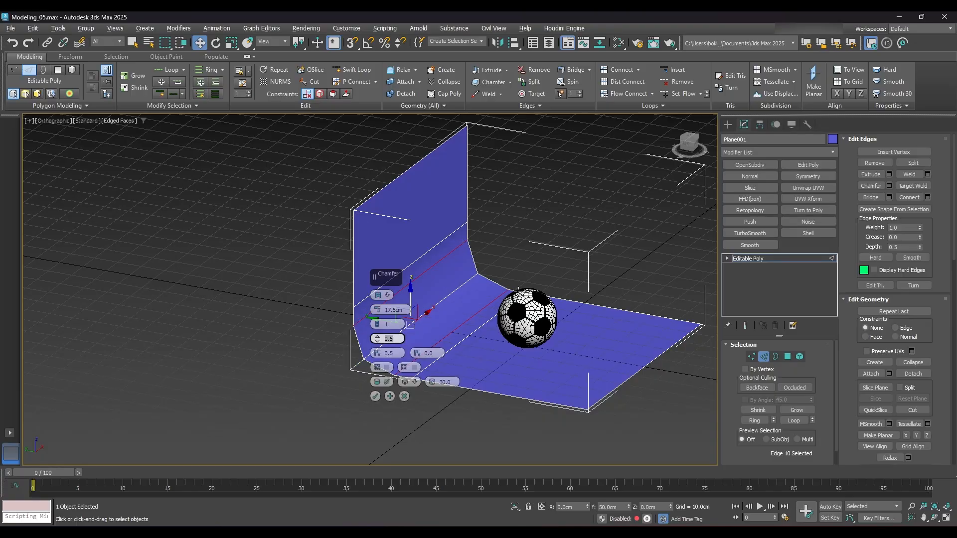
{"action": "left_click", "coordinate": [377, 322]}
{"action": "left_click", "coordinate": [377, 322]}
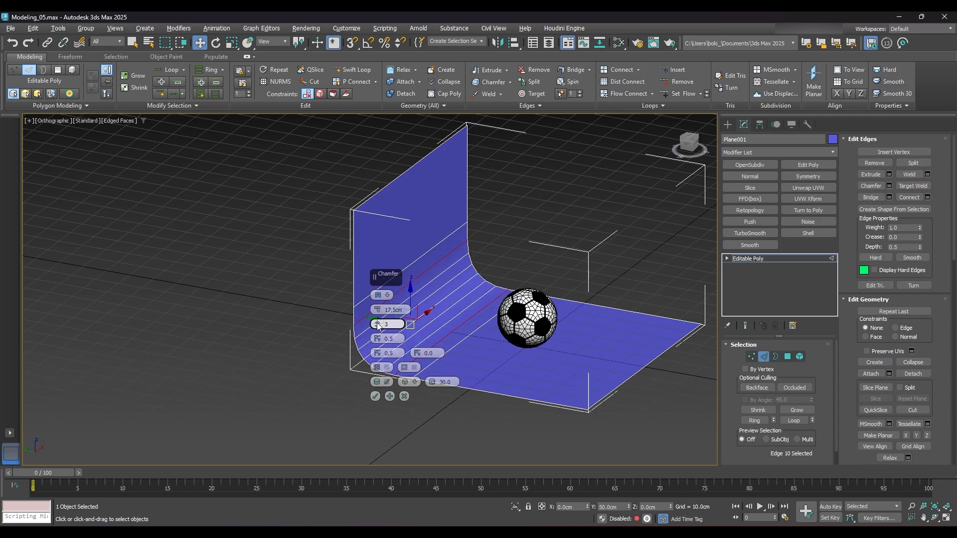
{"action": "left_click", "coordinate": [377, 324]}
{"action": "left_click", "coordinate": [378, 325]}
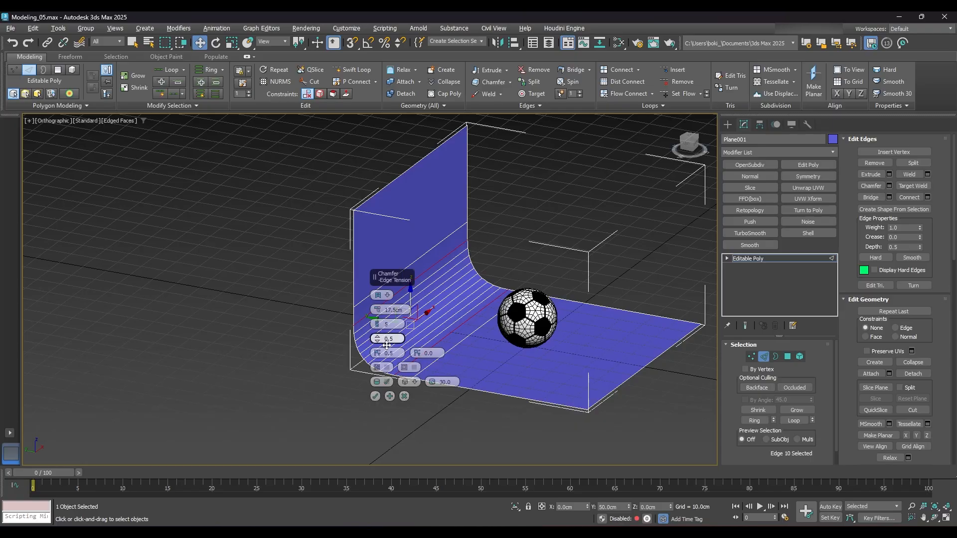
{"action": "left_click", "coordinate": [376, 396]}
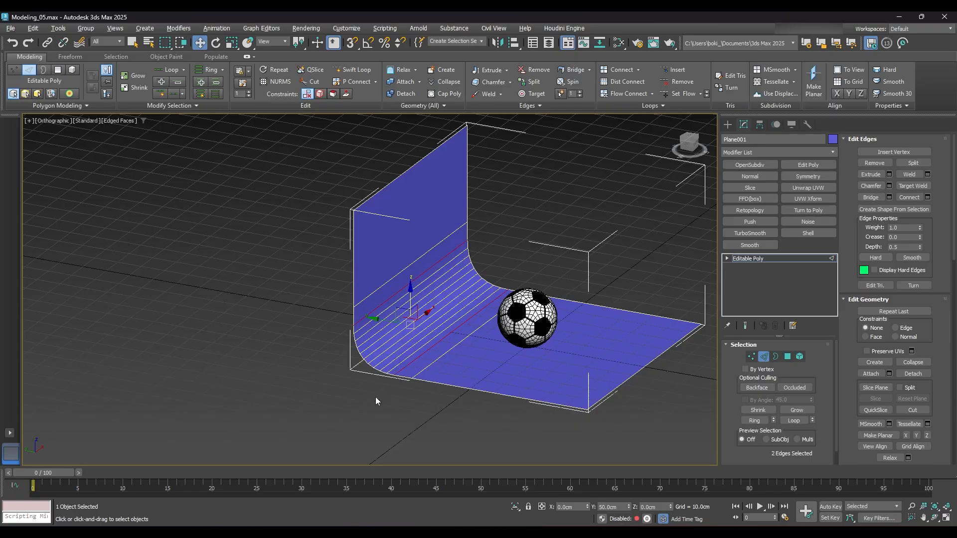
- Select all vertices along the backdrop's end on the positive X side and set their X position to 150 cm
{"action": "left_click", "coordinate": [531, 208]}
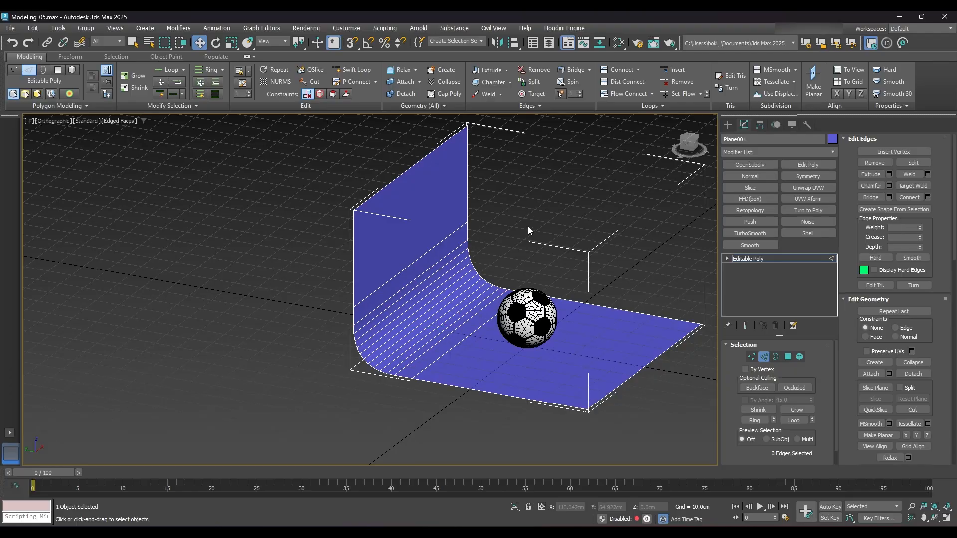
{"action": "scroll", "coordinate": [528, 226], "scroll_direction": "down", "scroll_amount": 4}
{"action": "middle_click_drag", "start_coordinate": [568, 253], "coordinate": [511, 259], "text": "alt"}
{"action": "middle_click_drag", "start_coordinate": [496, 255], "coordinate": [501, 259], "text": "alt"}
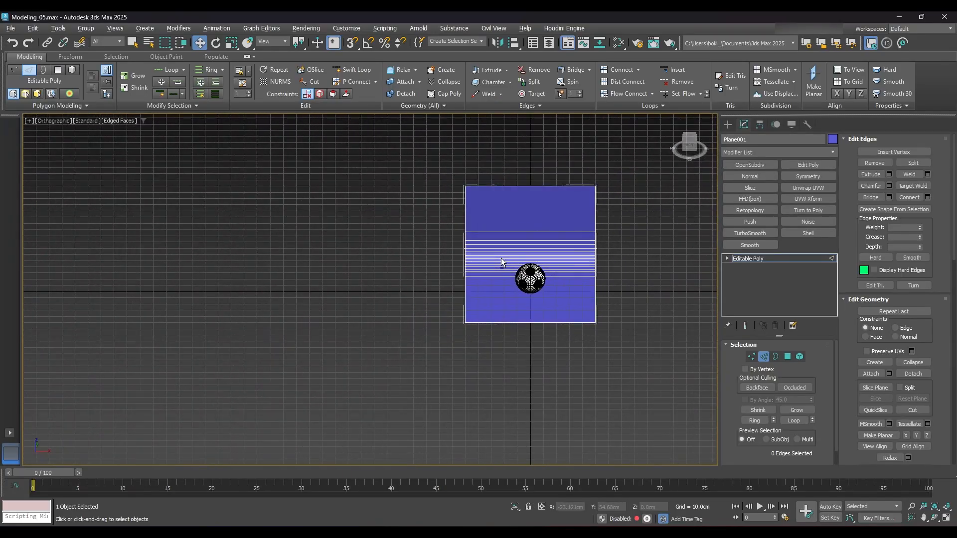
{"action": "middle_click_drag", "start_coordinate": [596, 303], "coordinate": [553, 305]}
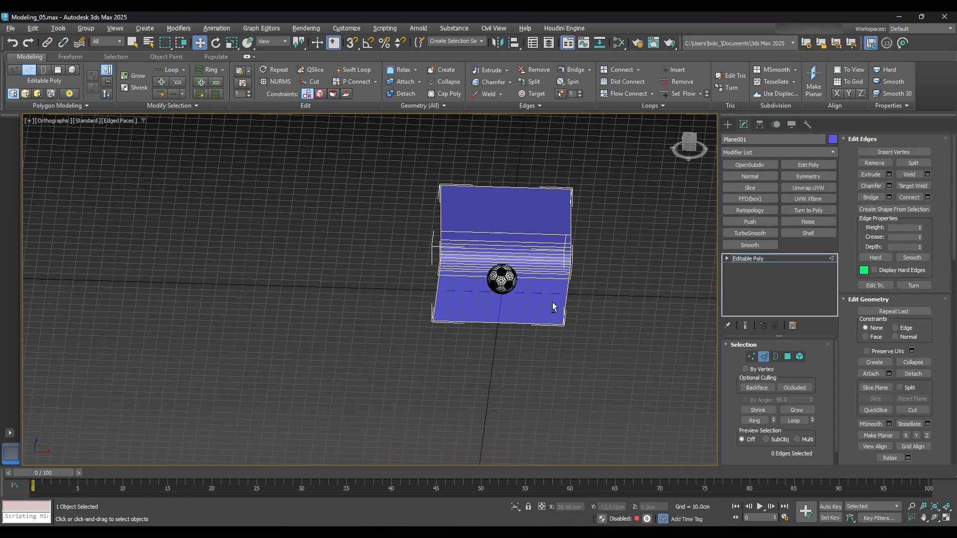
{"action": "left_click", "coordinate": [751, 356]}
{"action": "middle_click_drag", "start_coordinate": [556, 314], "coordinate": [582, 356], "text": "alt"}
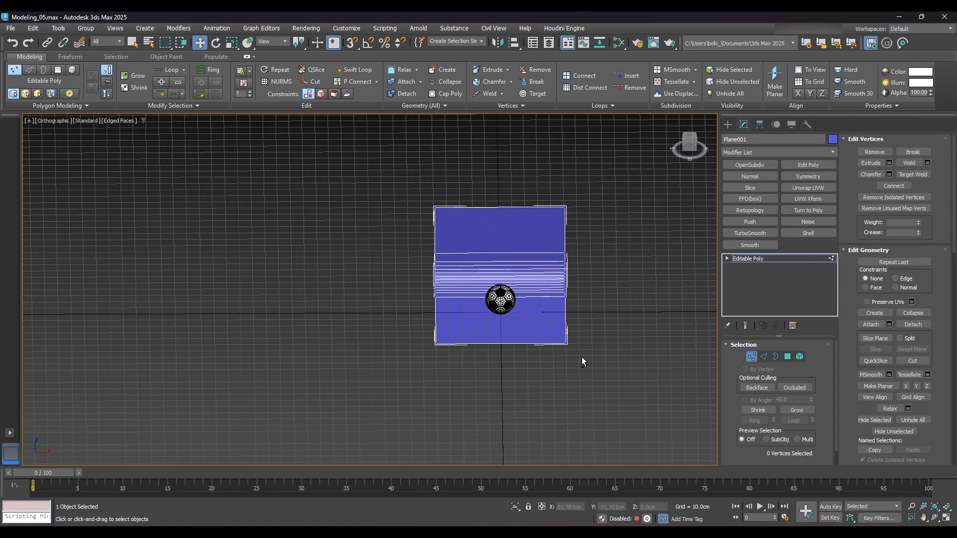
{"action": "left_click_drag", "start_coordinate": [612, 340], "coordinate": [534, 170]}
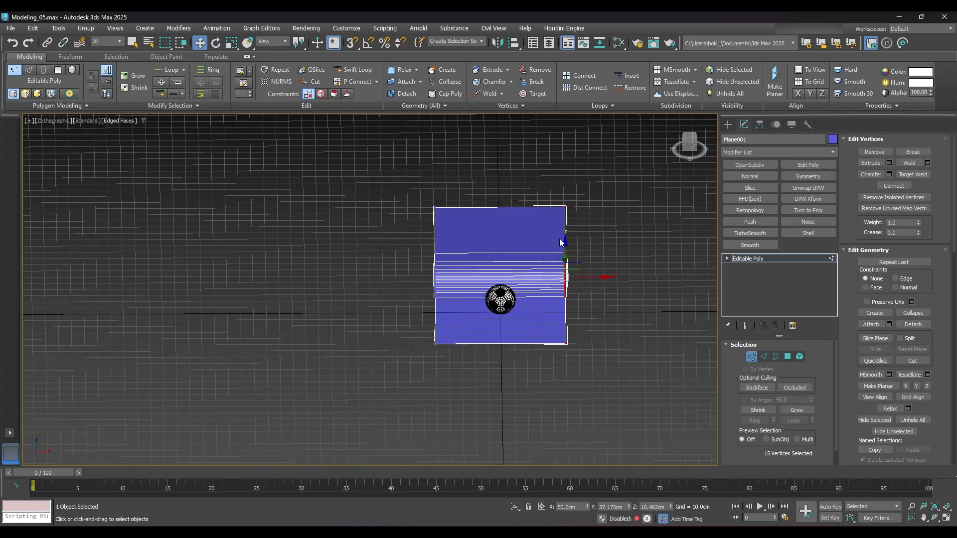
{"action": "left_click", "coordinate": [569, 507]}
{"action": "type", "text": "150"}
{"action": "key", "text": "Return"}
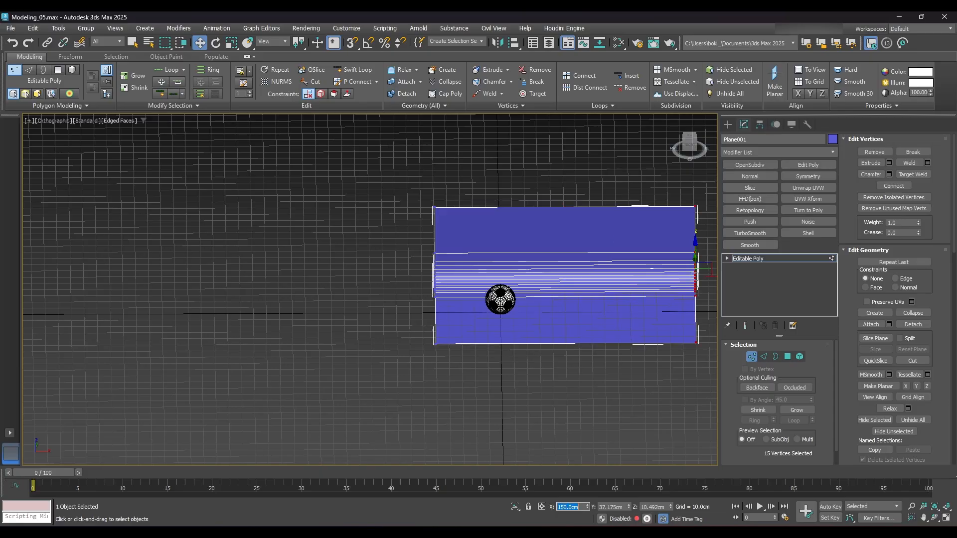
- Set the X position of the vertices along the backdrop's opposite end to -150 cm and leave vertex editing
{"action": "middle_click_drag", "start_coordinate": [652, 391], "coordinate": [613, 386]}
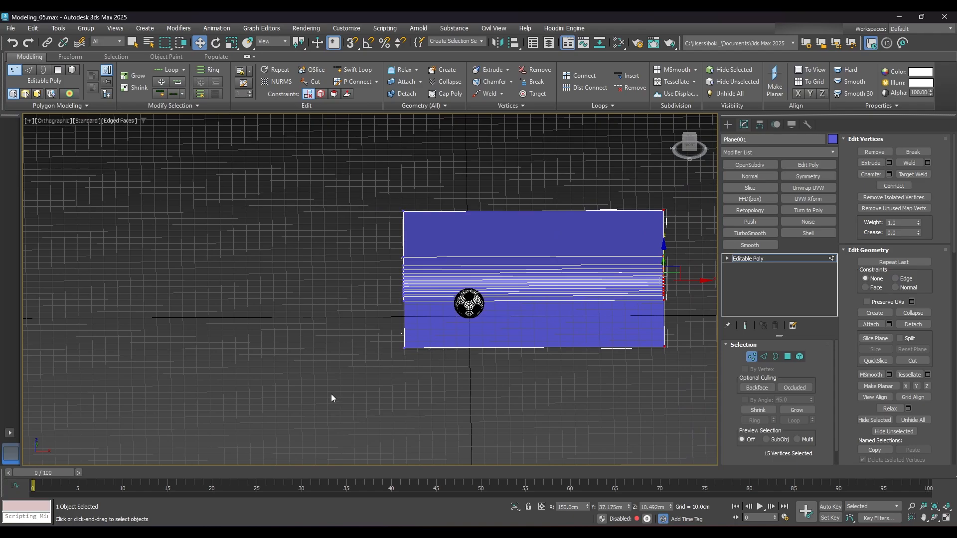
{"action": "left_click_drag", "start_coordinate": [330, 394], "coordinate": [420, 186]}
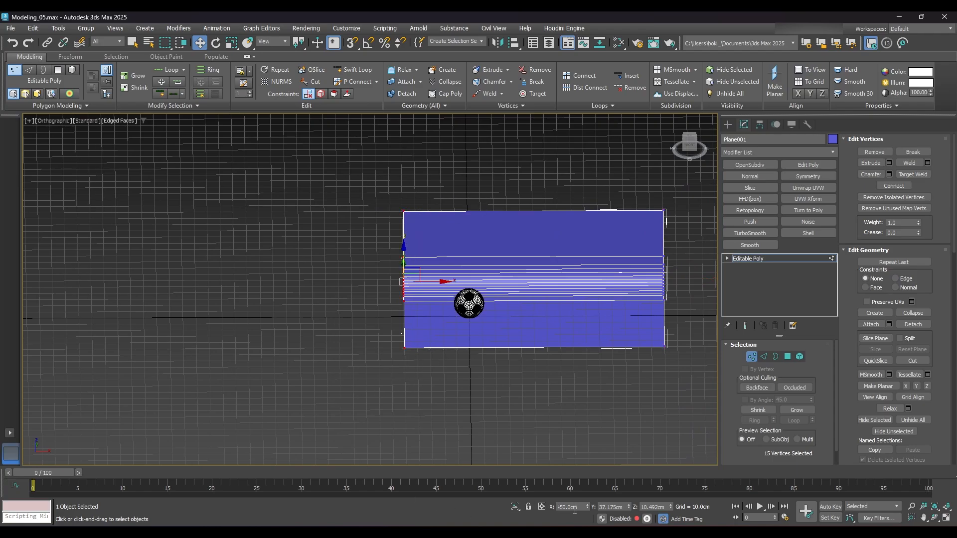
{"action": "left_click", "coordinate": [575, 508]}
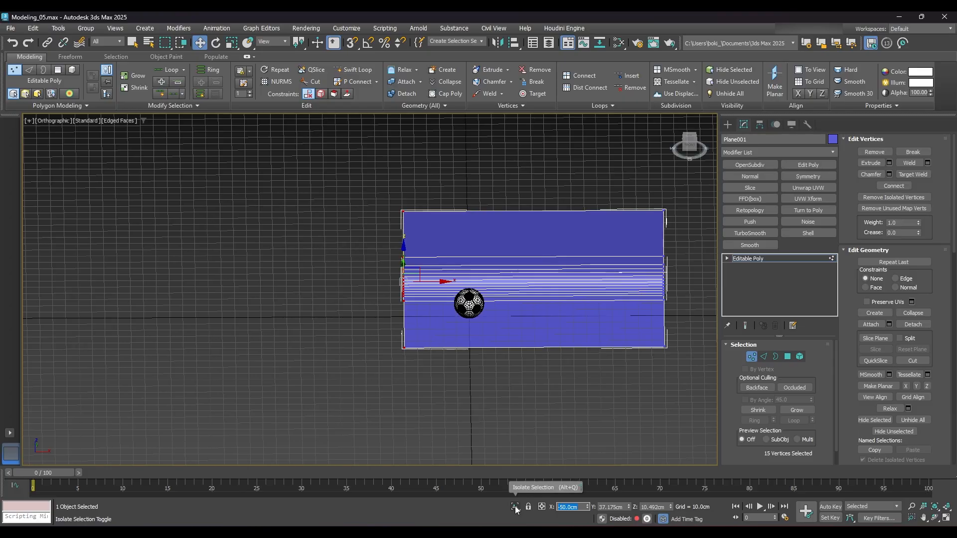
{"action": "key", "text": "BackSpace"}
{"action": "type", "text": "-1"}
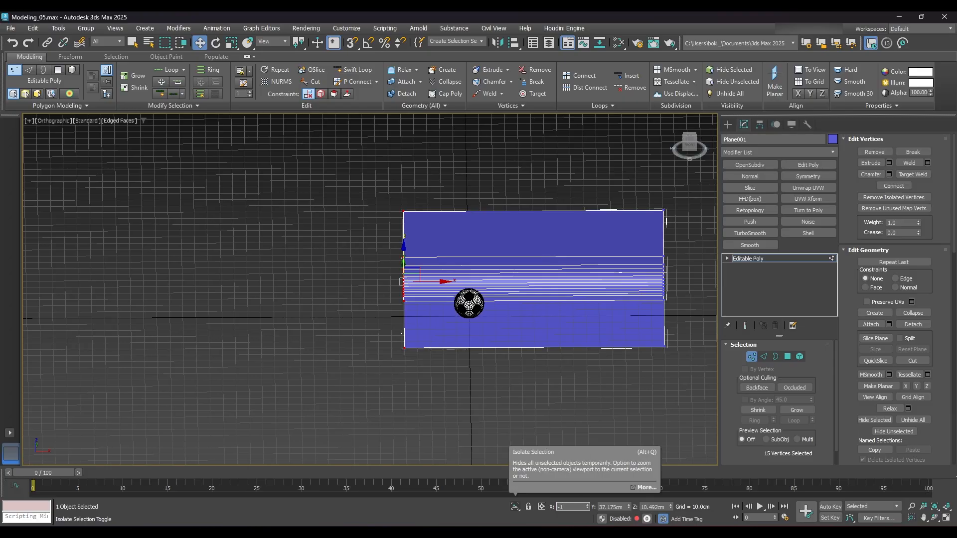
{"action": "type", "text": "50"}
{"action": "key", "text": "Return"}
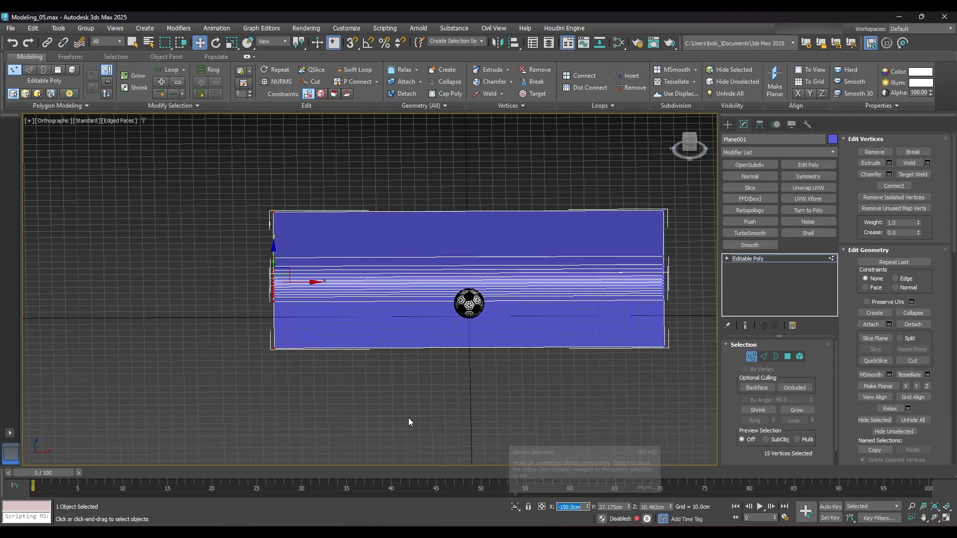
{"action": "middle_click_drag", "start_coordinate": [408, 418], "coordinate": [478, 311], "text": "alt"}
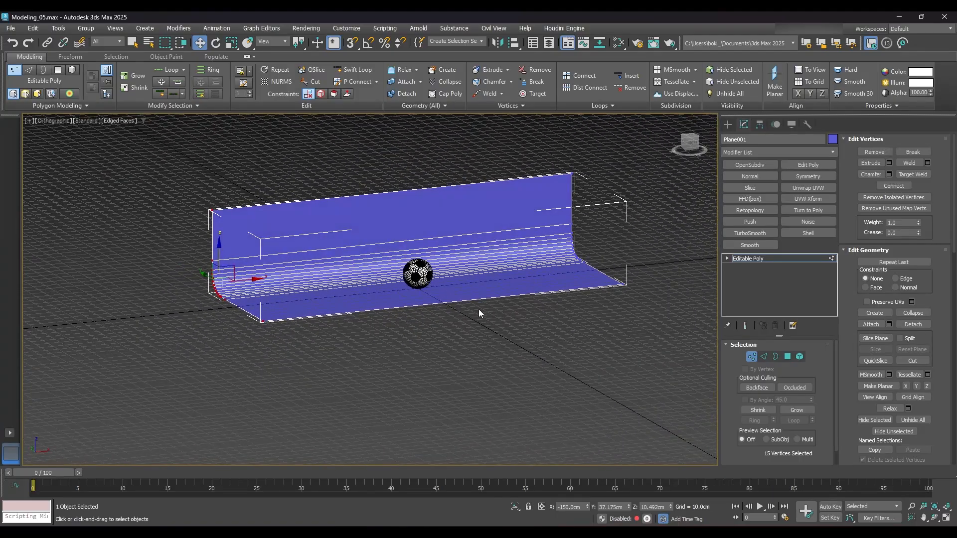
{"action": "left_click", "coordinate": [751, 357]}
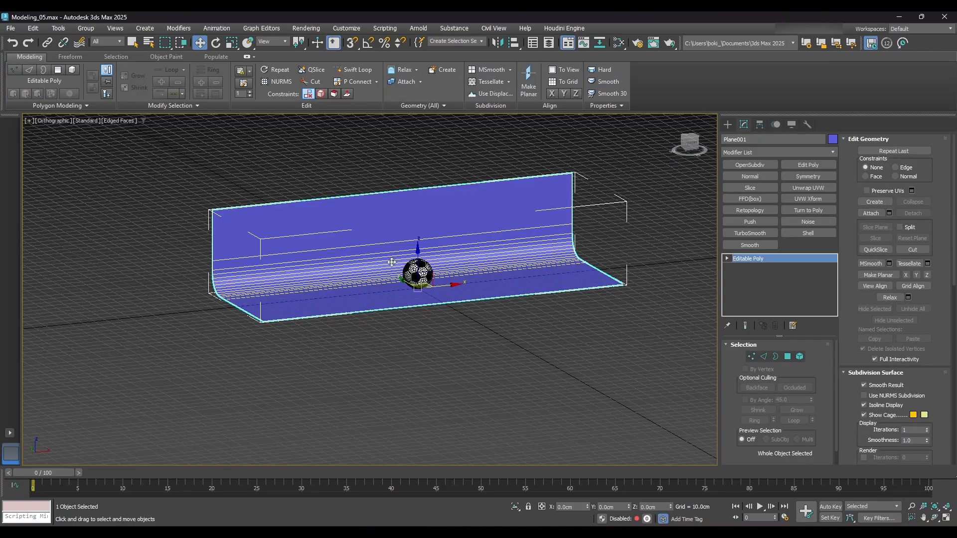
- Frame the ball in a perspective view and create a physical camera from that view
{"action": "middle_click_drag", "start_coordinate": [498, 257], "coordinate": [419, 250]}
{"action": "scroll", "coordinate": [438, 300], "scroll_direction": "up", "scroll_amount": 9}
{"action": "scroll", "coordinate": [412, 231], "scroll_direction": "up", "scroll_amount": 3}
{"action": "middle_click_drag", "start_coordinate": [419, 250], "coordinate": [412, 217], "text": "alt"}
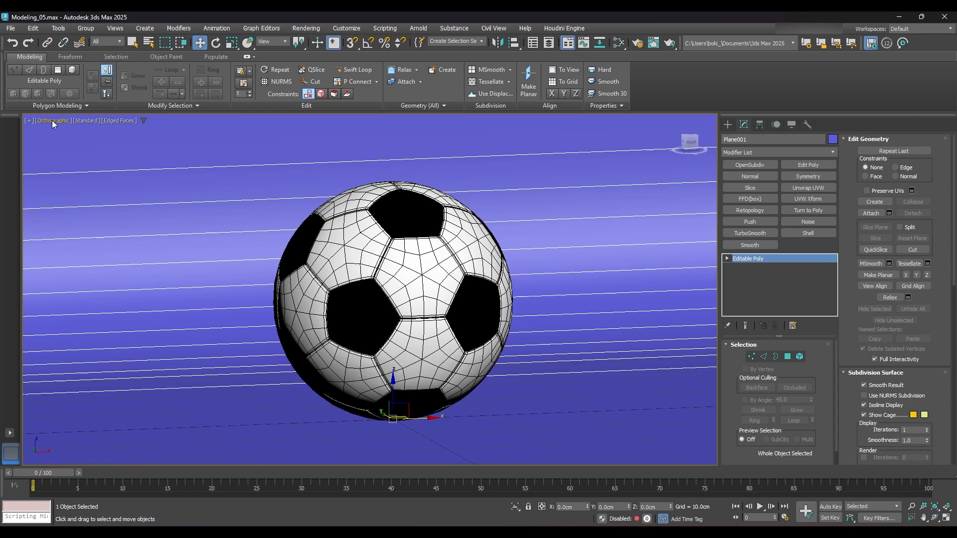
{"action": "left_click", "coordinate": [66, 122]}
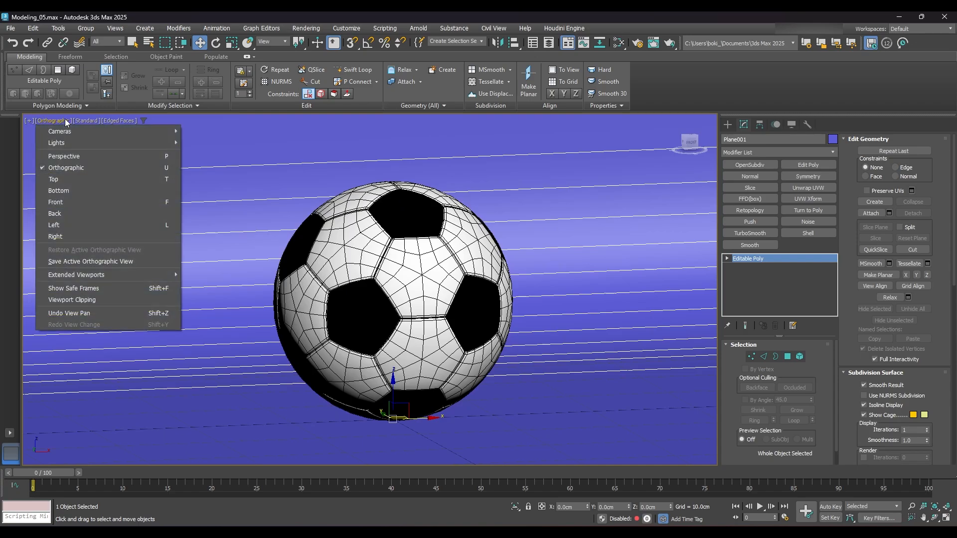
{"action": "left_click", "coordinate": [62, 158]}
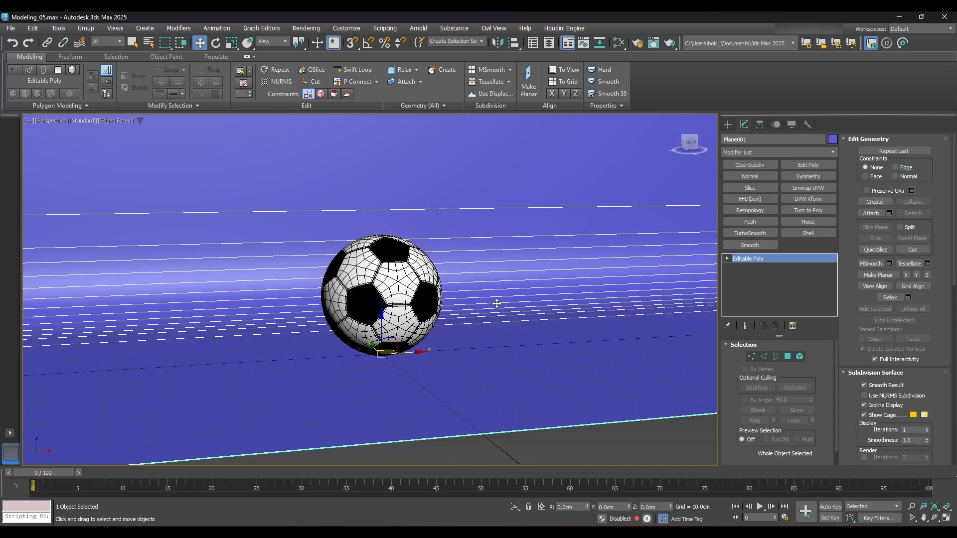
{"action": "key", "text": "ctrl+c"}
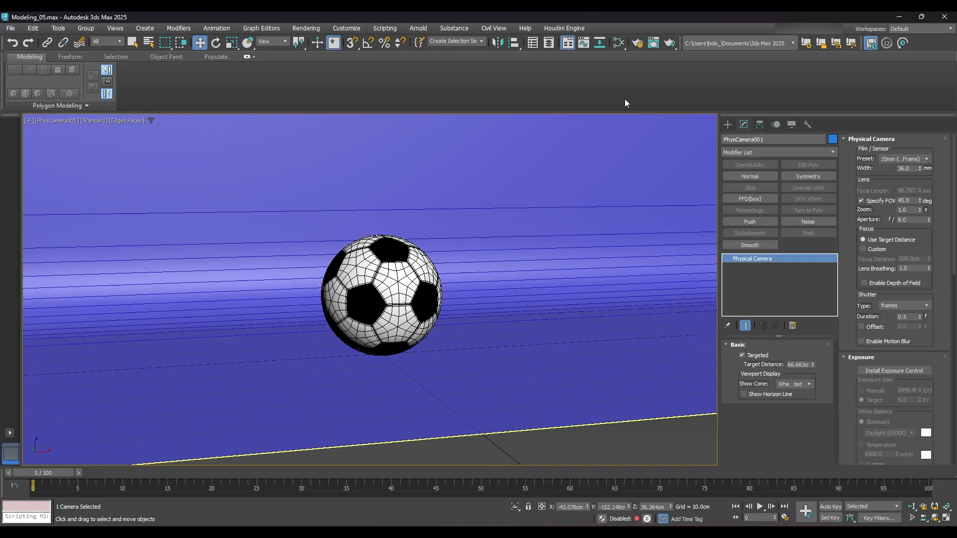
- Configure the render output as a custom square size with the image aspect locked at 1 and a width of 1000
{"action": "left_click", "coordinate": [638, 45]}
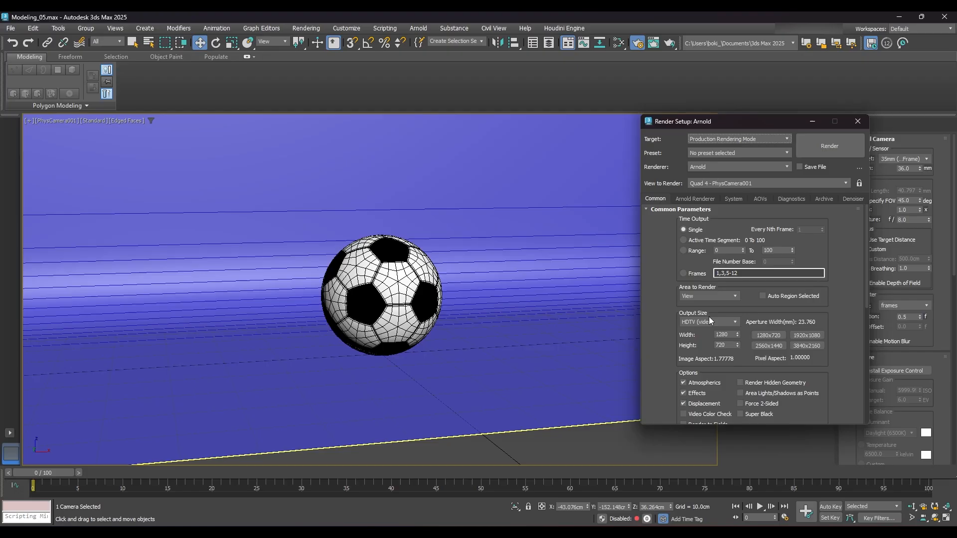
{"action": "left_click", "coordinate": [735, 322]}
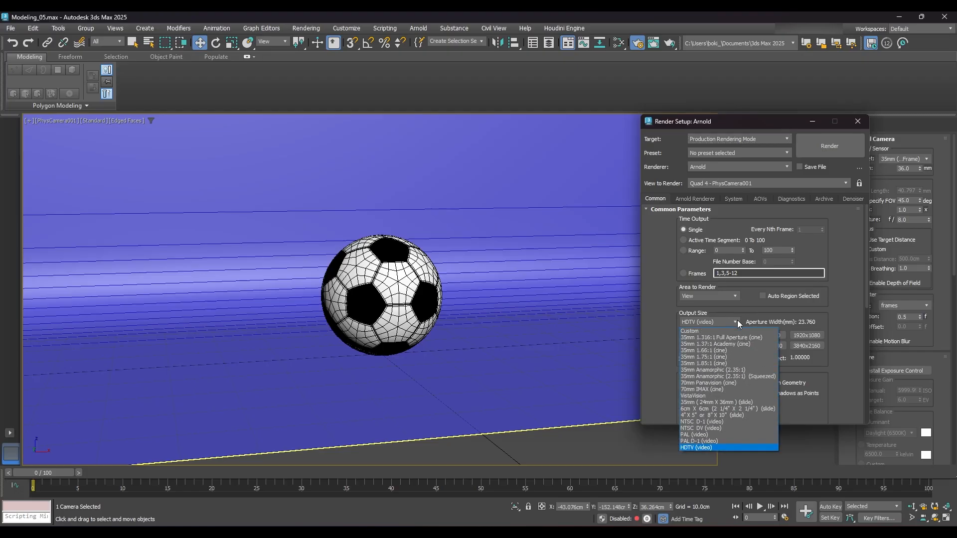
{"action": "left_click", "coordinate": [710, 332]}
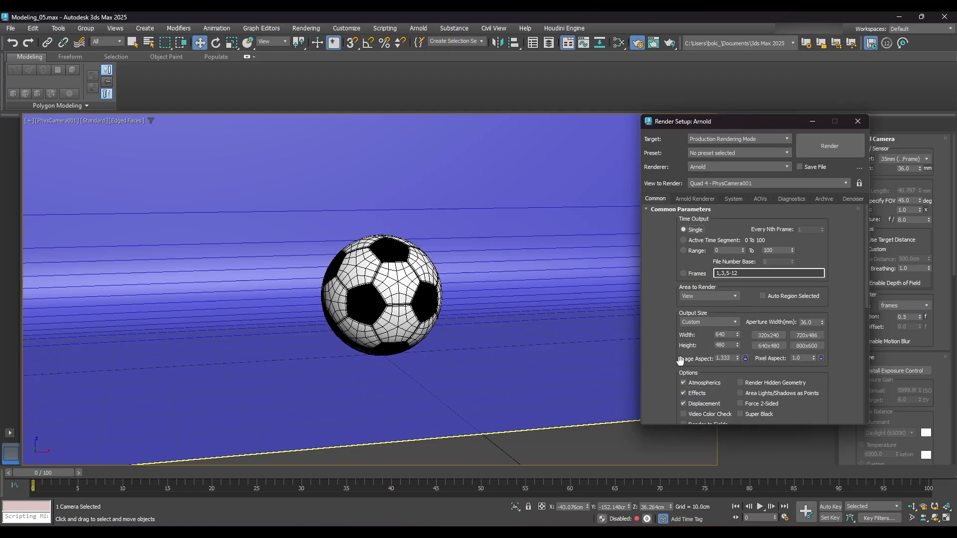
{"action": "double_click", "coordinate": [731, 358]}
{"action": "type", "text": "1"}
{"action": "left_click", "coordinate": [744, 358]}
{"action": "double_click", "coordinate": [727, 335]}
{"action": "type", "text": "1"}
{"action": "left_click_drag", "start_coordinate": [773, 122], "coordinate": [750, 108]}
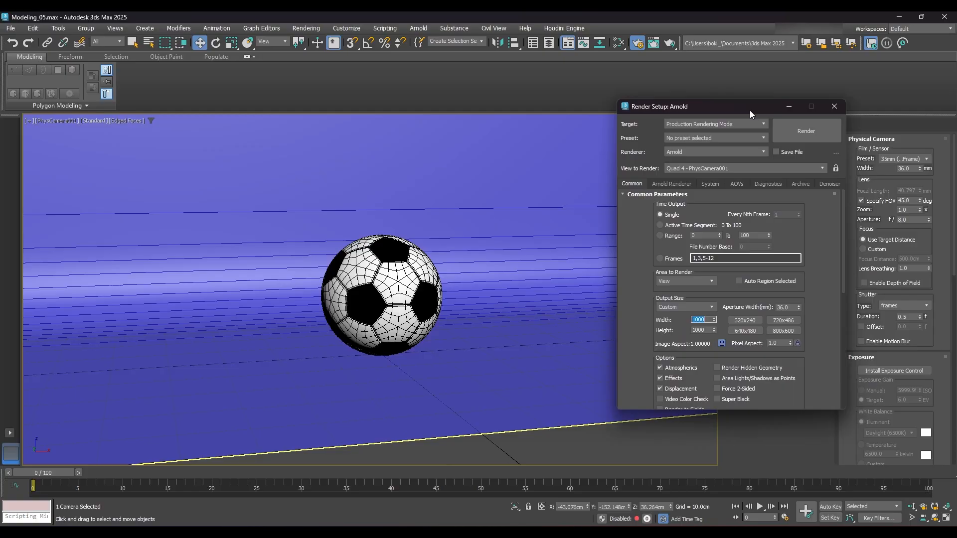
{"action": "left_click", "coordinate": [834, 107]}
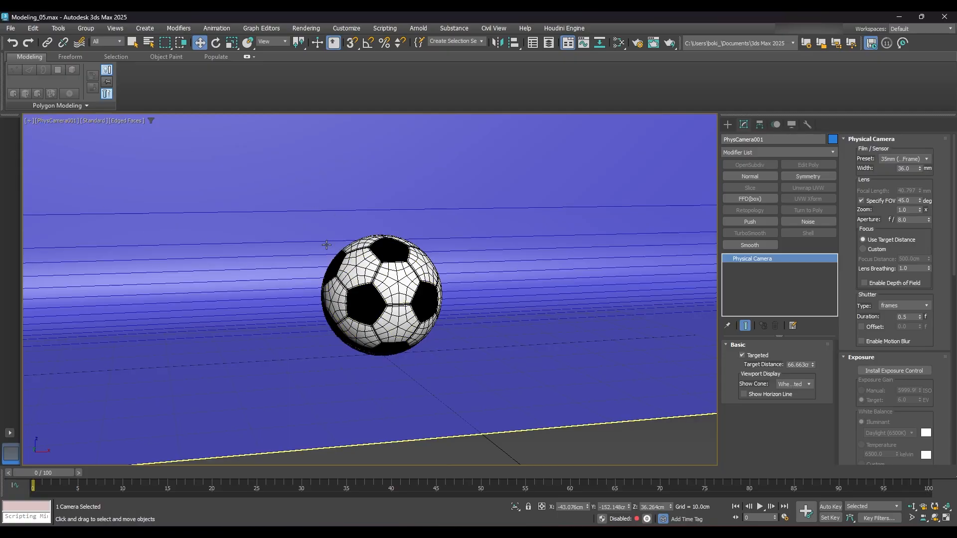
- Show safe frames in the camera view and dolly the camera closer to the ball
{"action": "key", "text": "shift+f"}
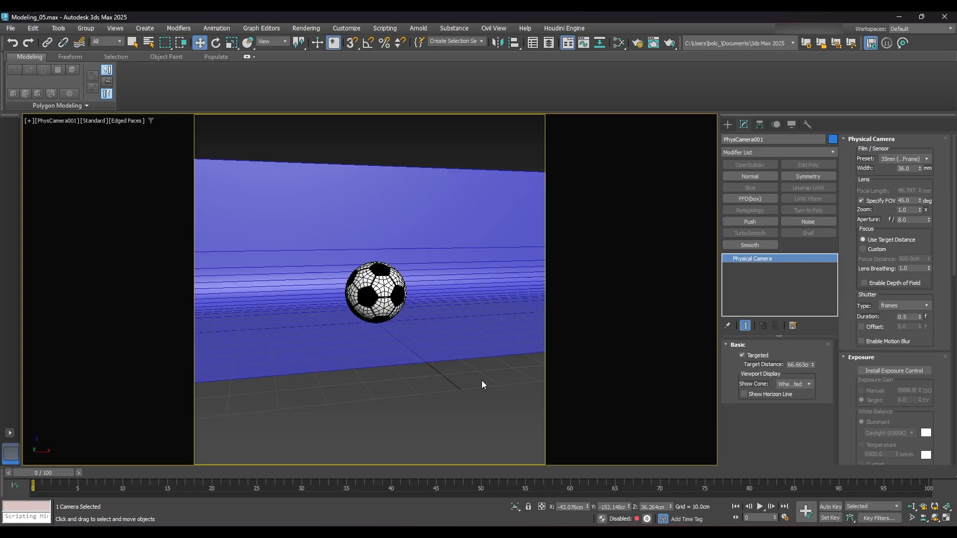
{"action": "left_click", "coordinate": [912, 507]}
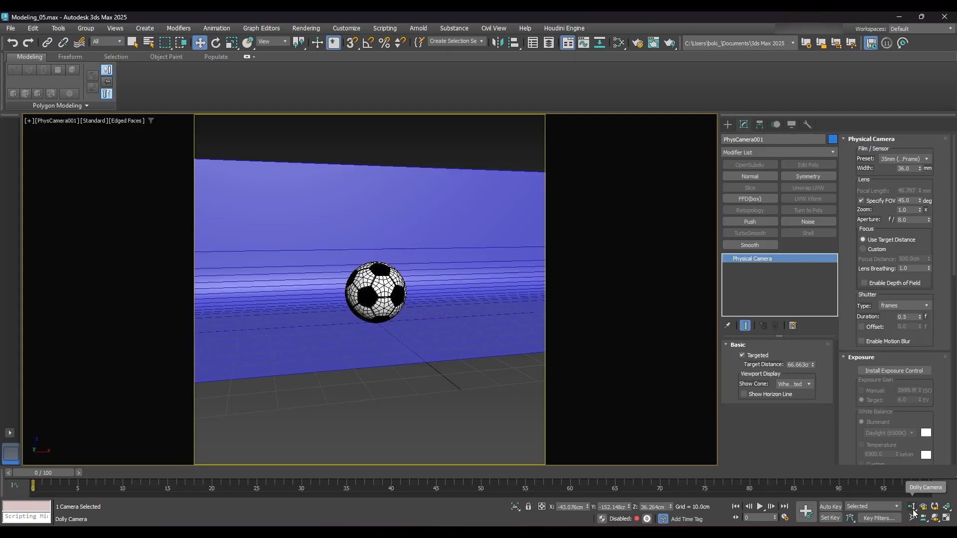
{"action": "left_click_drag", "start_coordinate": [351, 295], "coordinate": [371, 255]}
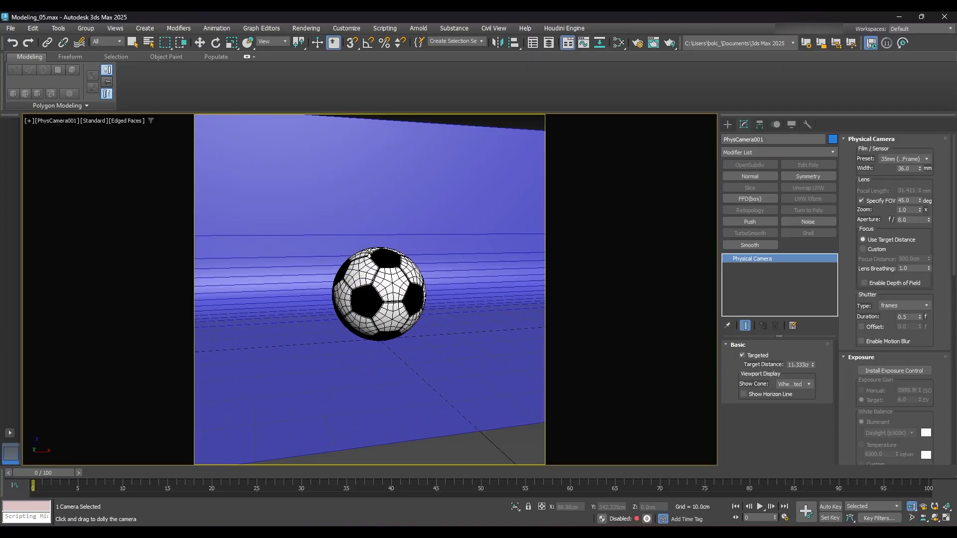
{"action": "right_click", "coordinate": [390, 254]}
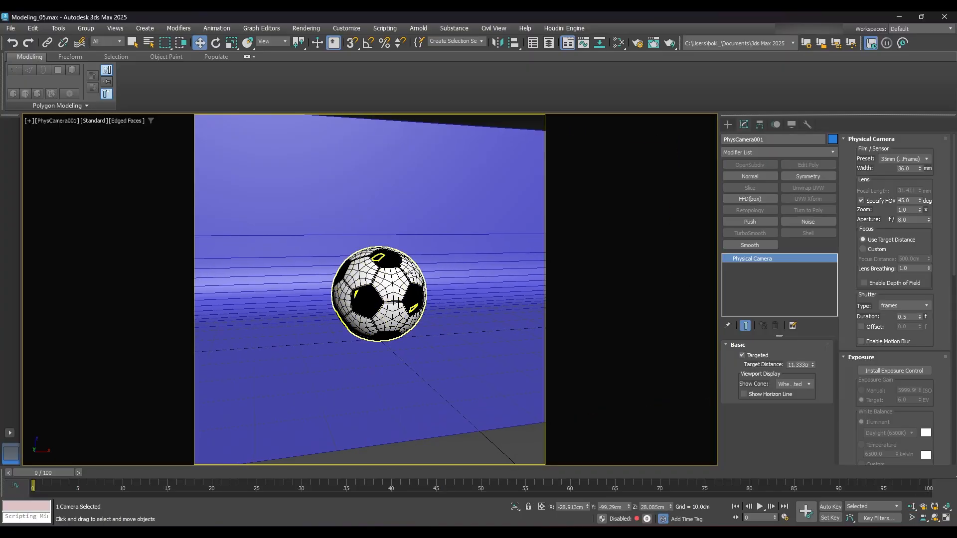
- Disable the camera's Specify FOV option and set its focal length to 50 mm
{"action": "left_click", "coordinate": [861, 201]}
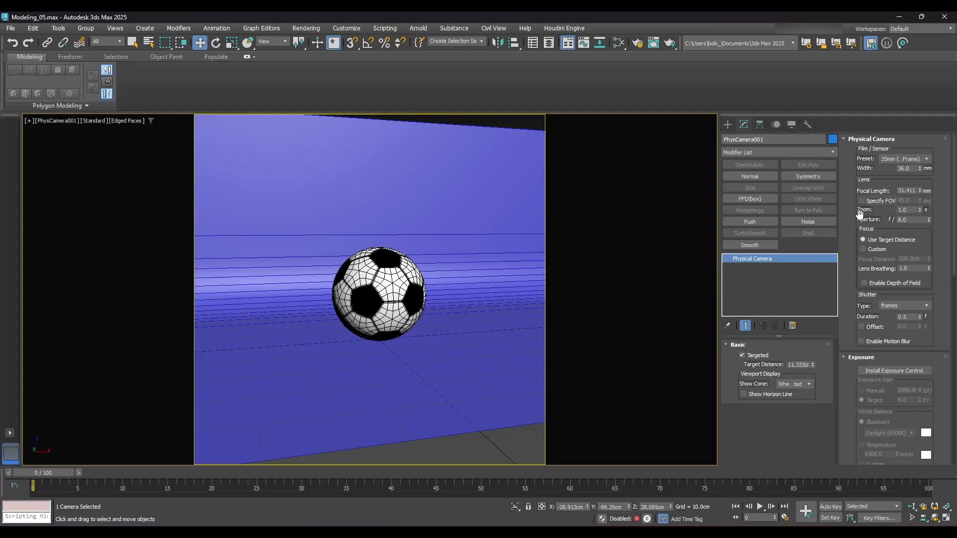
{"action": "double_click", "coordinate": [903, 191]}
{"action": "type", "text": "5"}
{"action": "type", "text": "0"}
{"action": "key", "text": "Return"}
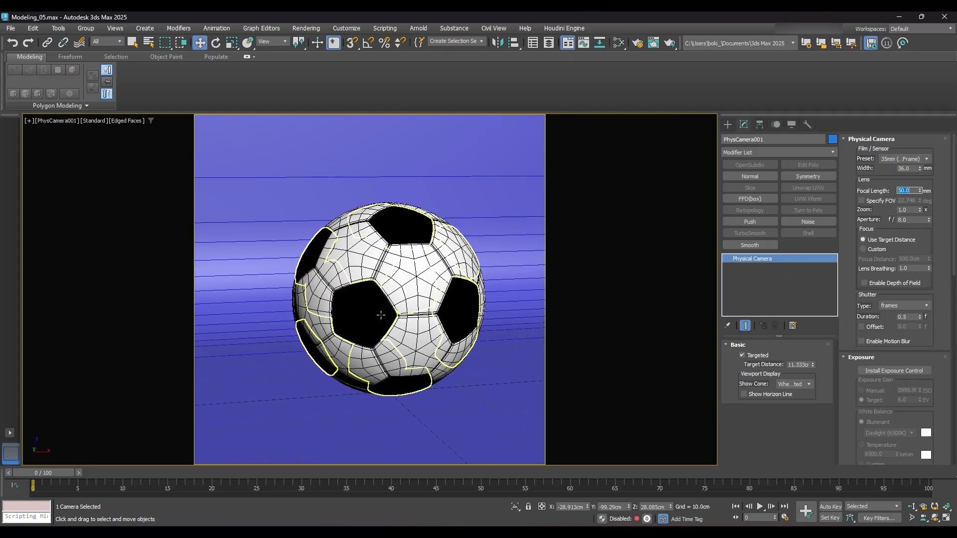
- Pan the camera to recentre the ball and dolly in slightly so it fills more of the frame
{"action": "mouse_move", "coordinate": [390, 270]}
{"action": "middle_mouse_down"}
{"action": "mouse_move", "coordinate": [353, 293]}
{"action": "mouse_move", "coordinate": [389, 285]}
{"action": "middle_mouse_up"}
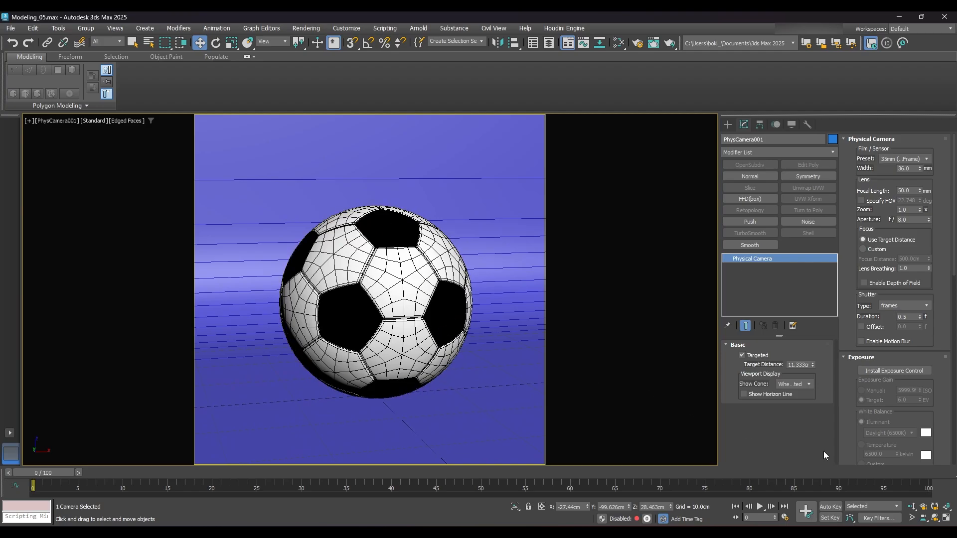
{"action": "left_click", "coordinate": [911, 506]}
{"action": "left_click_drag", "start_coordinate": [348, 299], "coordinate": [350, 293]}
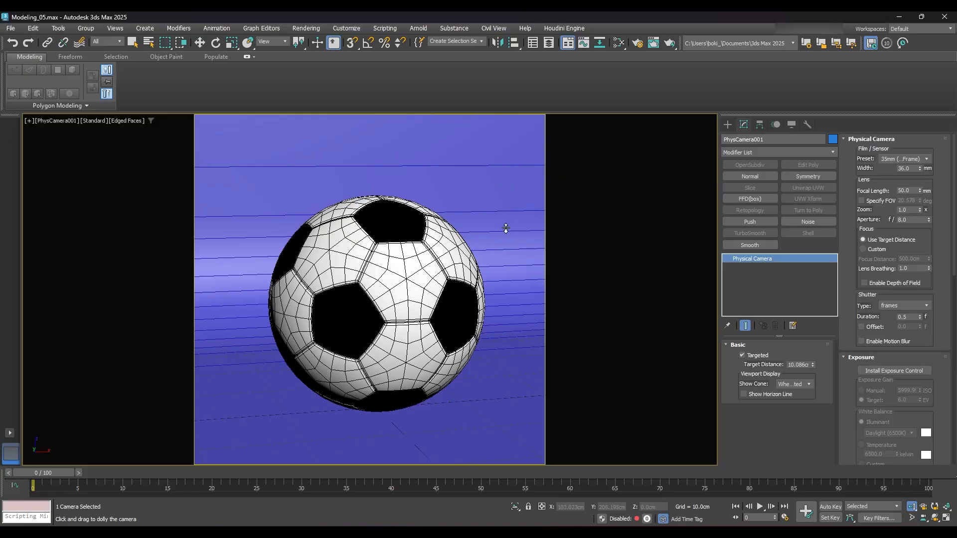
{"action": "key", "text": "w"}
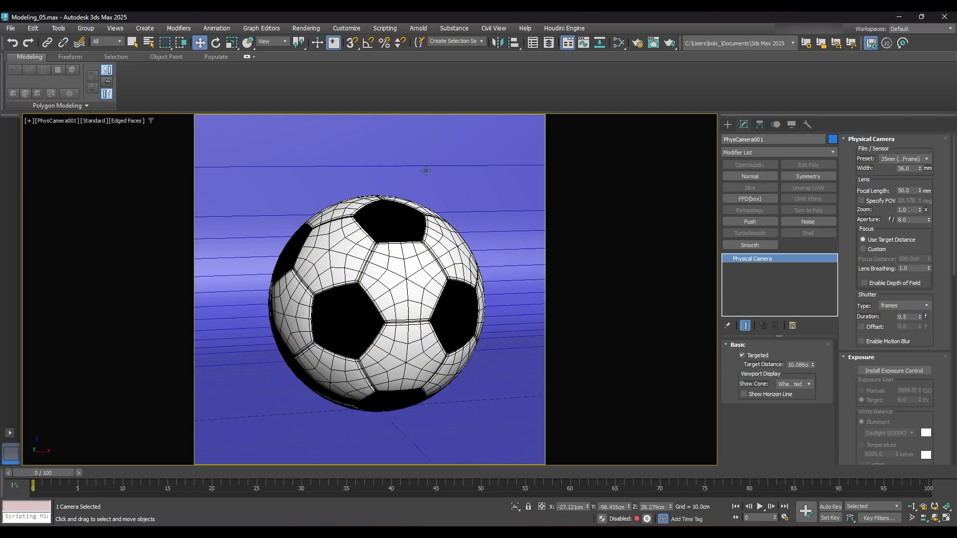
- Add an Arnold Standard Surface material in the Slate Material Editor, show its parameters, and search the material browser for "standard s"
{"action": "left_click", "coordinate": [618, 43]}
{"action": "left_click_drag", "start_coordinate": [619, 48], "coordinate": [620, 73]}
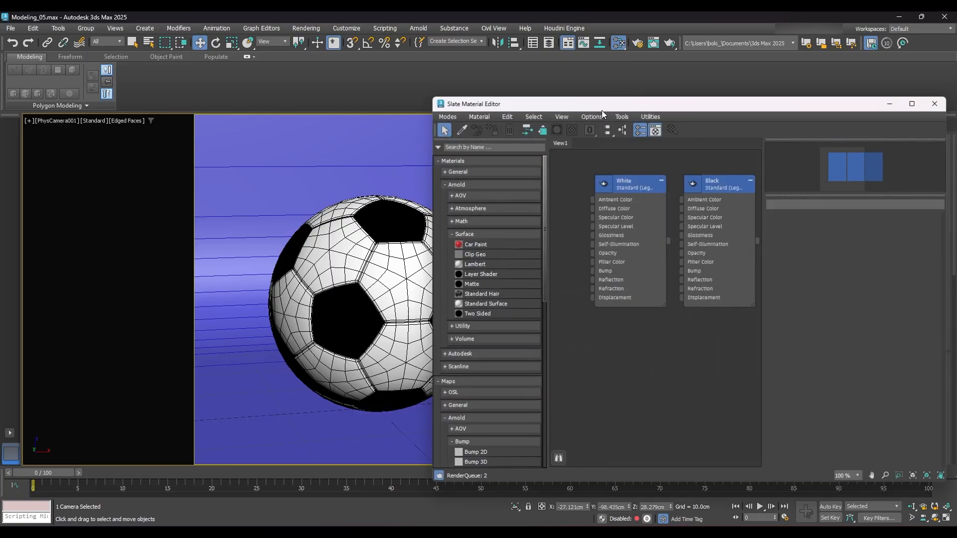
{"action": "left_click_drag", "start_coordinate": [690, 105], "coordinate": [638, 83]}
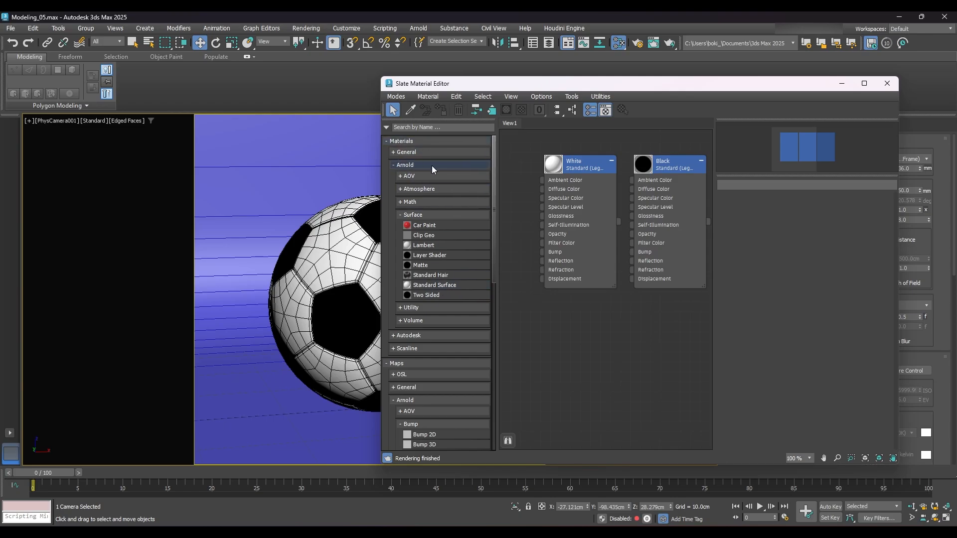
{"action": "left_click", "coordinate": [423, 285]}
{"action": "left_click_drag", "start_coordinate": [620, 347], "coordinate": [584, 315]}
{"action": "double_click", "coordinate": [633, 346]}
{"action": "left_click", "coordinate": [418, 128]}
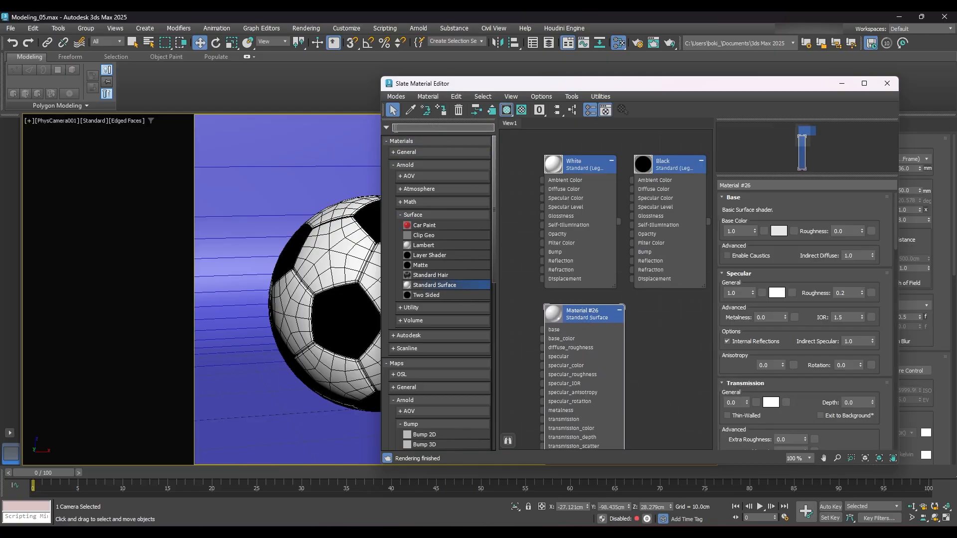
{"action": "type", "text": "standard s"}
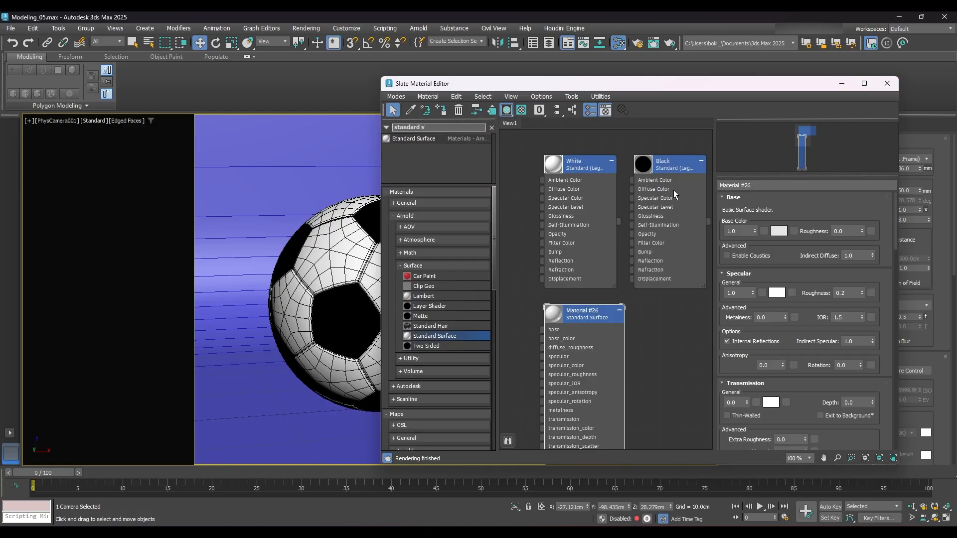
- Add a second Standard Surface material, delete the earlier Standard Surface node, and show the new material's parameters
{"action": "left_click_drag", "start_coordinate": [420, 139], "coordinate": [665, 325]}
{"action": "left_click", "coordinate": [594, 314]}
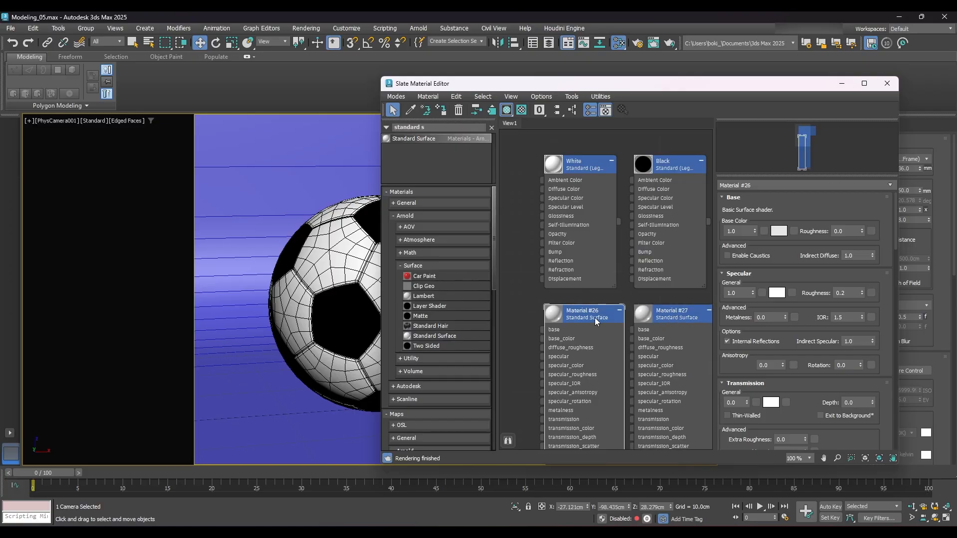
{"action": "key", "text": "Delete"}
{"action": "middle_click_drag", "start_coordinate": [588, 309], "coordinate": [506, 304]}
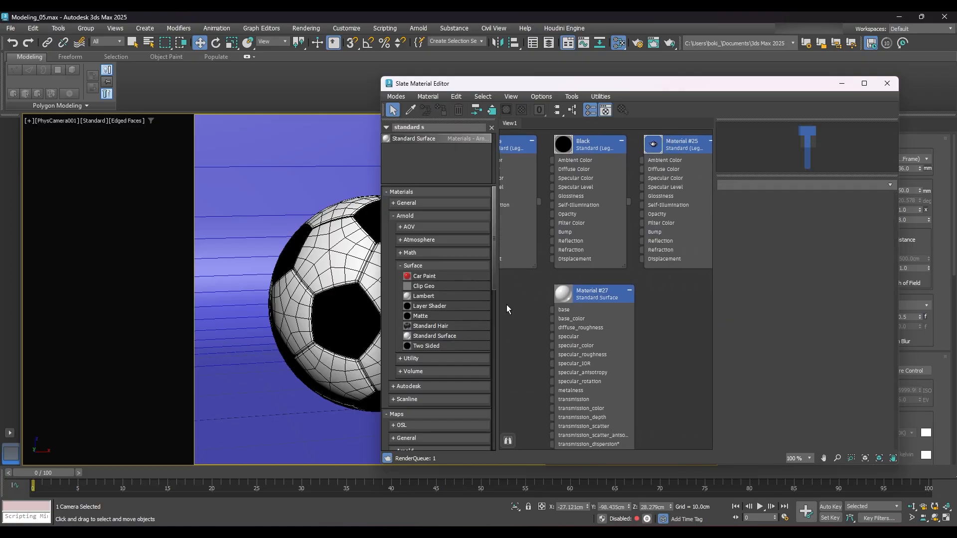
{"action": "double_click", "coordinate": [604, 298]}
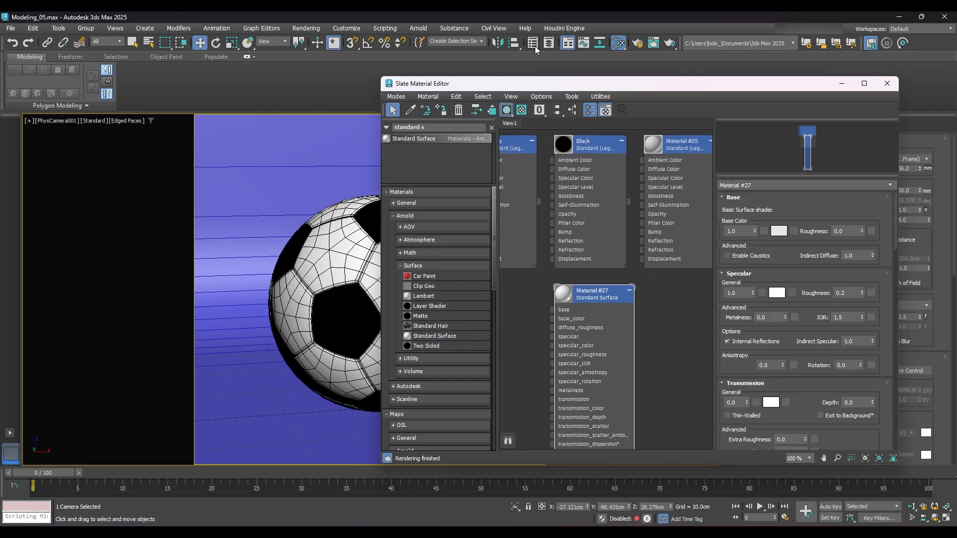
- Select Plane001, SB_Black and SB_White in the Scene Explorer, assign them the new Standard Surface material, and close the material editor
{"action": "left_click", "coordinate": [566, 43]}
{"action": "left_click", "coordinate": [39, 168]}
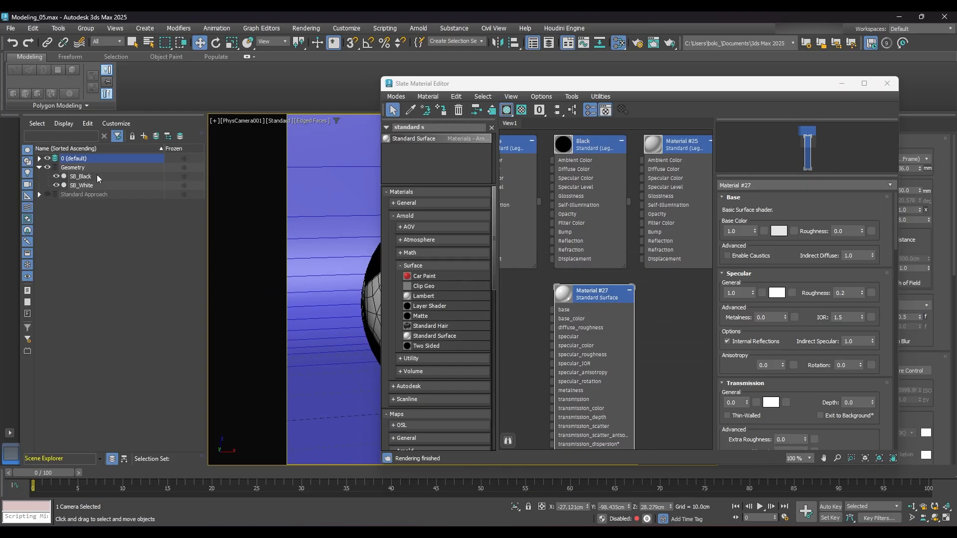
{"action": "left_click", "coordinate": [39, 158]}
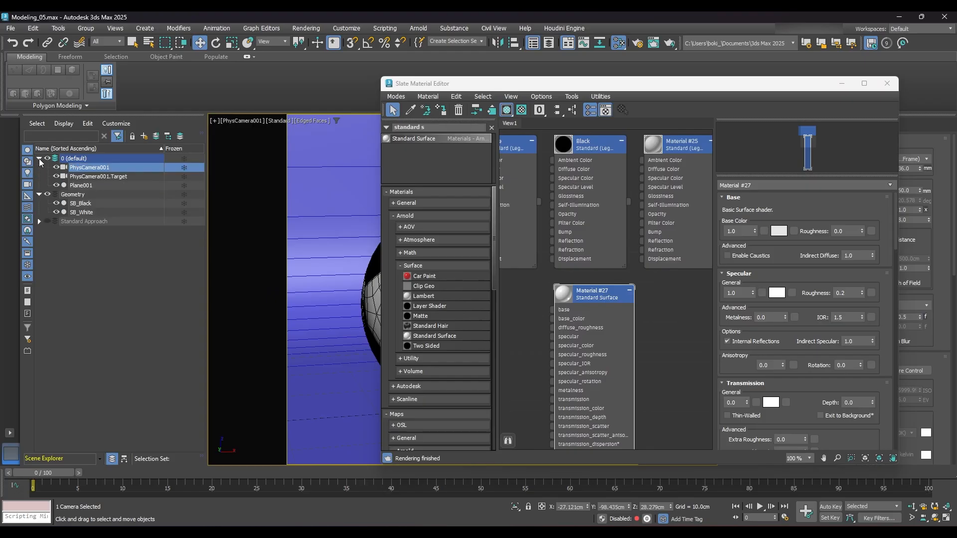
{"action": "left_click", "coordinate": [82, 186]}
{"action": "left_click", "coordinate": [88, 203], "text": "ctrl"}
{"action": "left_click", "coordinate": [88, 212], "text": "ctrl"}
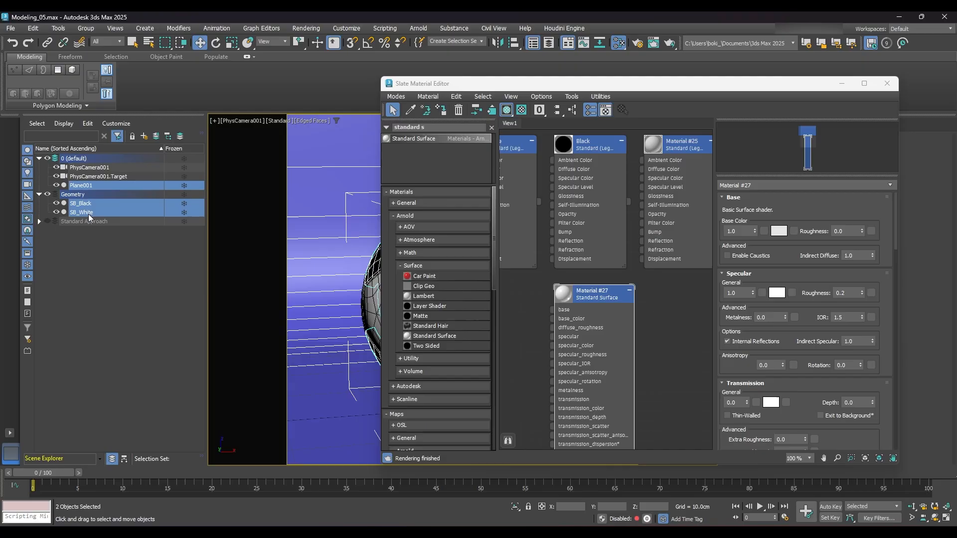
{"action": "left_click", "coordinate": [441, 110]}
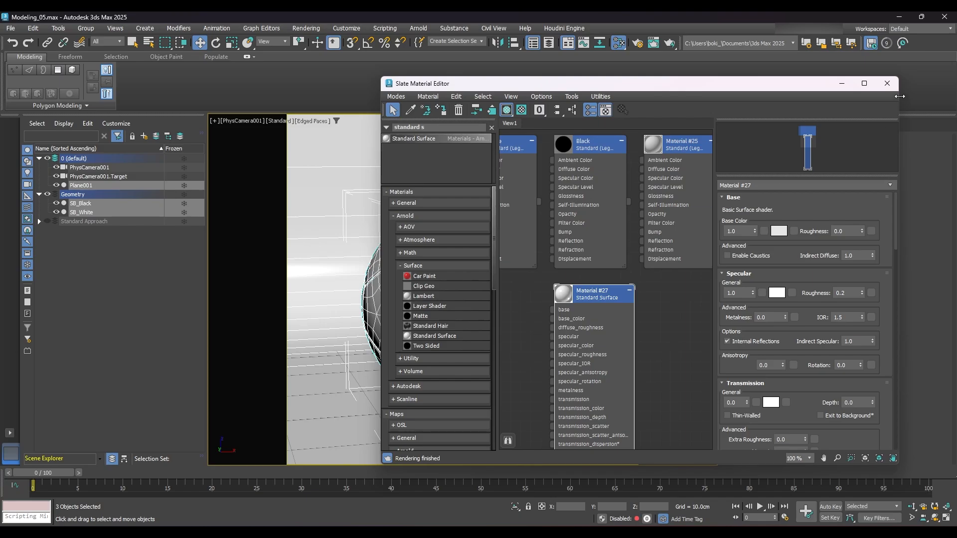
{"action": "left_click", "coordinate": [887, 83]}
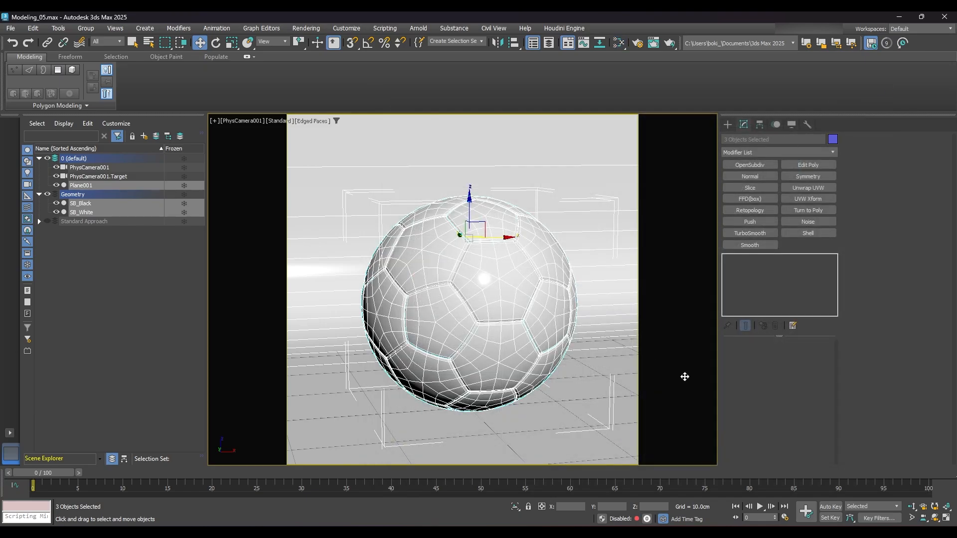
{"action": "left_click", "coordinate": [164, 327]}
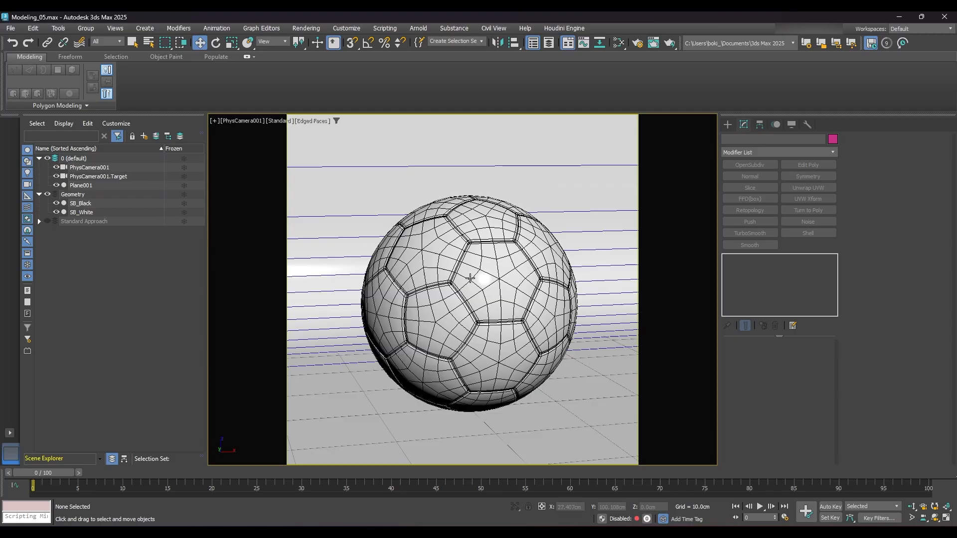
- Rename the Plane001 backdrop as Background and move it into the Geometry layer
{"action": "left_click", "coordinate": [81, 186]}
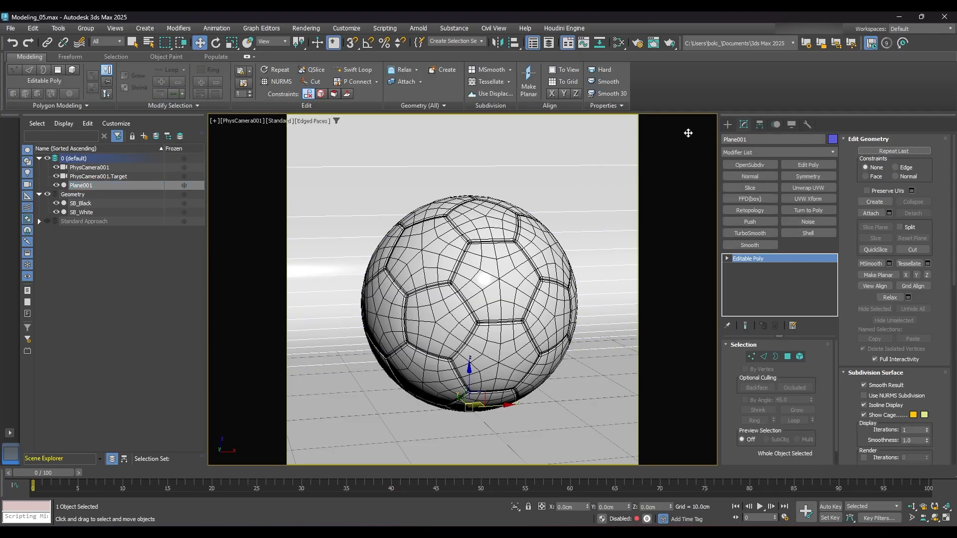
{"action": "left_click", "coordinate": [761, 140]}
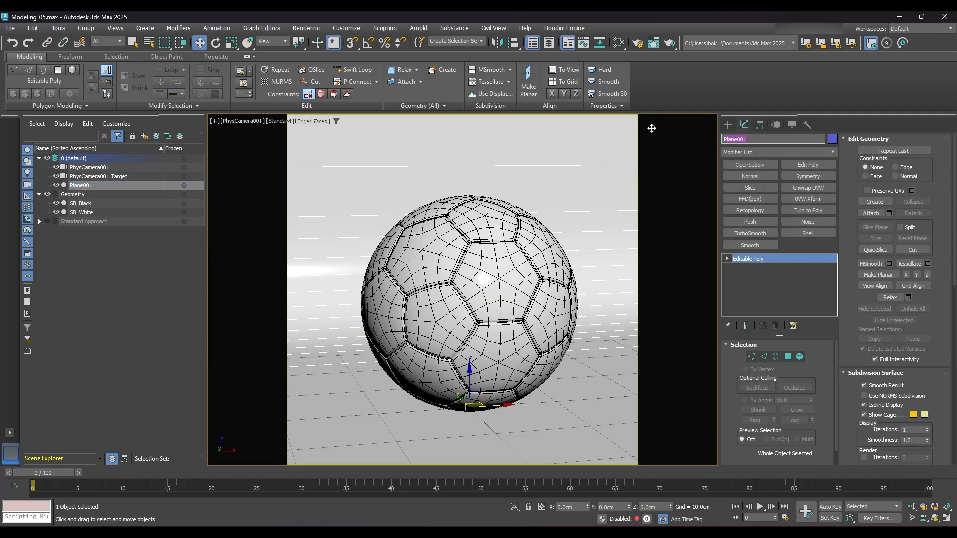
{"action": "type", "text": "Background"}
{"action": "key", "text": "Return"}
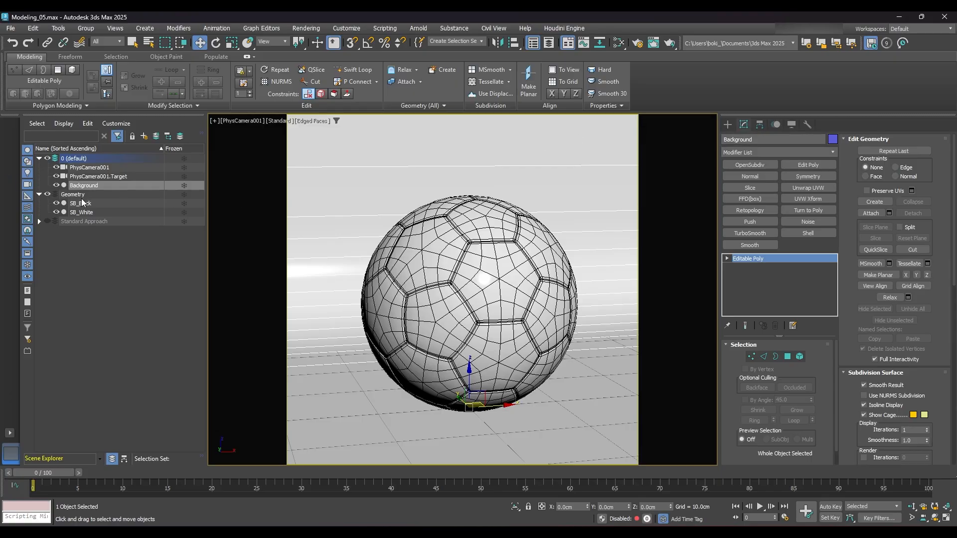
{"action": "left_click_drag", "start_coordinate": [92, 186], "coordinate": [85, 194]}
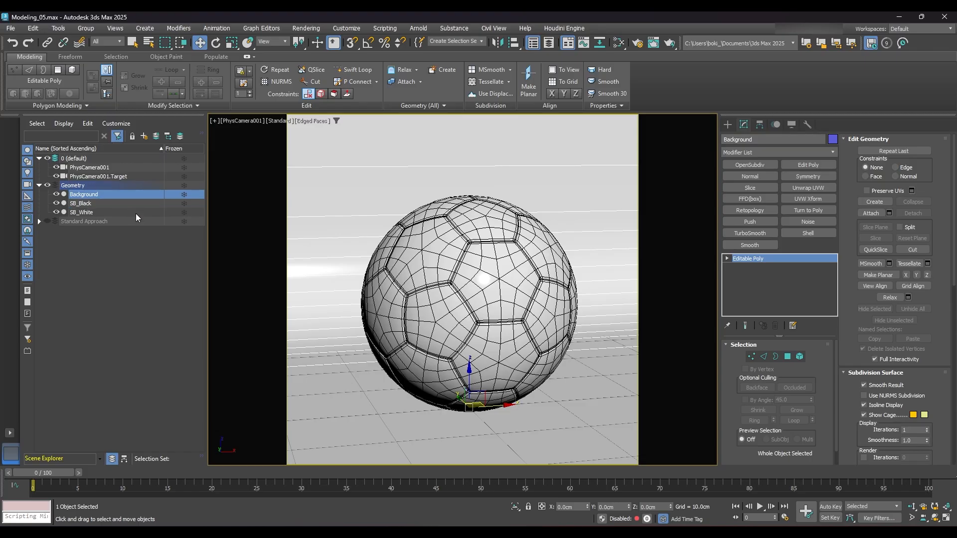
{"action": "left_click", "coordinate": [107, 288]}
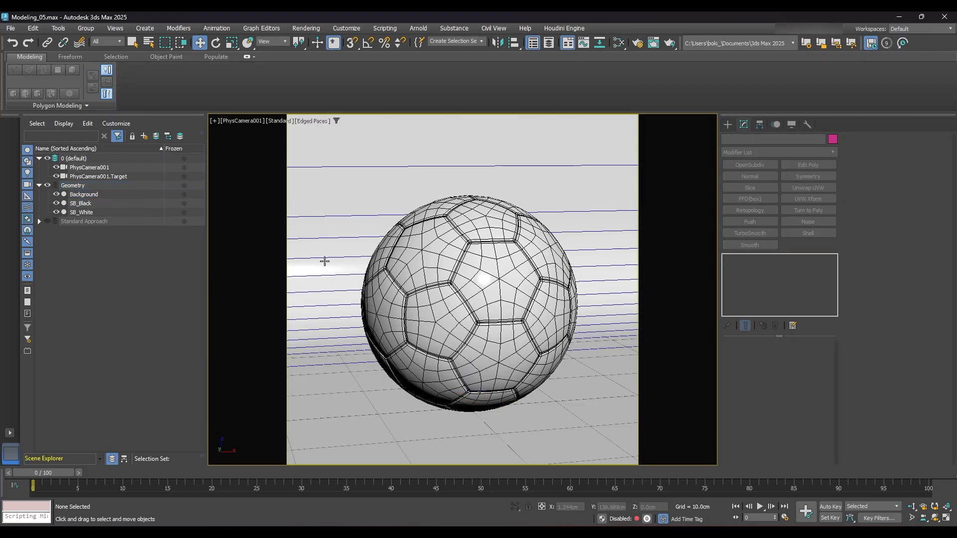
- Change the Background object's wireframe colour to black and clear the selection
{"action": "left_click", "coordinate": [90, 194]}
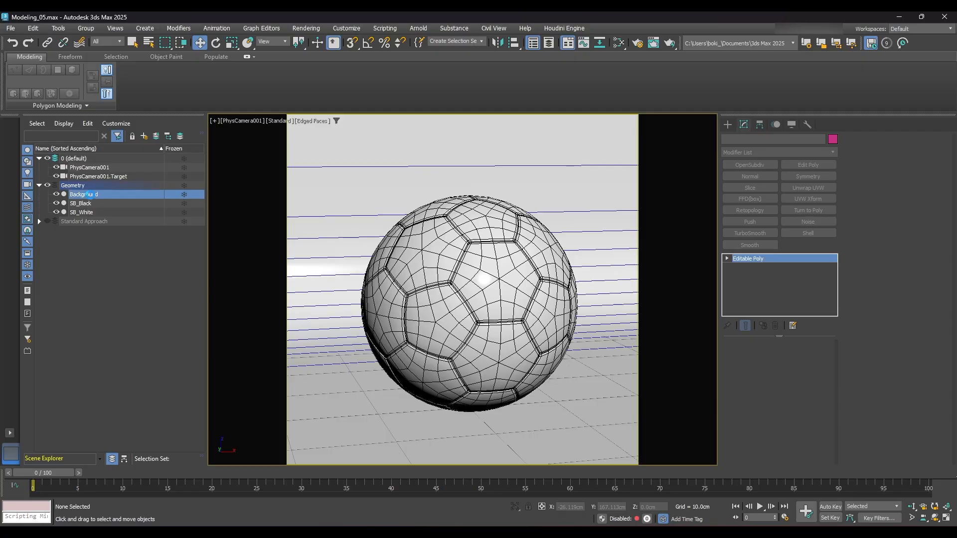
{"action": "left_click", "coordinate": [833, 140]}
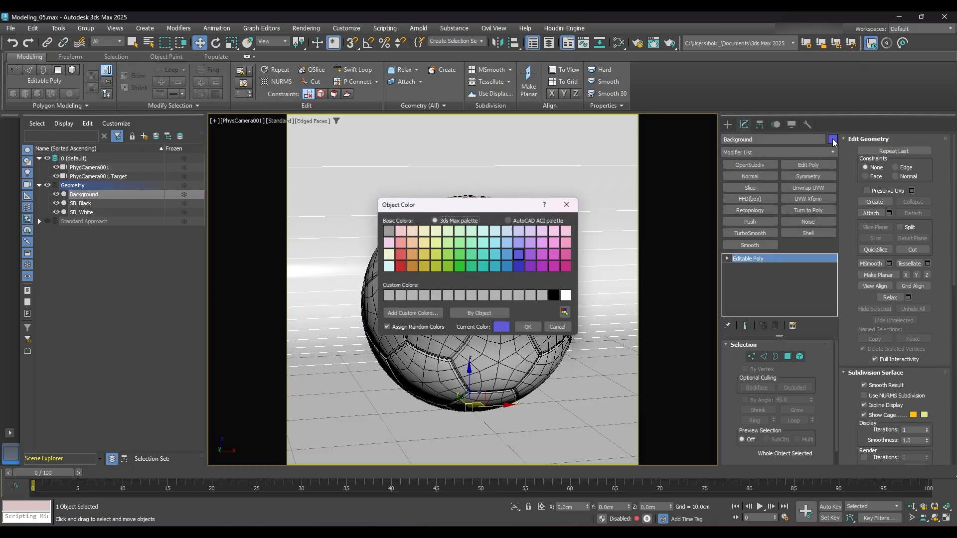
{"action": "left_click", "coordinate": [556, 296]}
{"action": "left_click", "coordinate": [529, 327]}
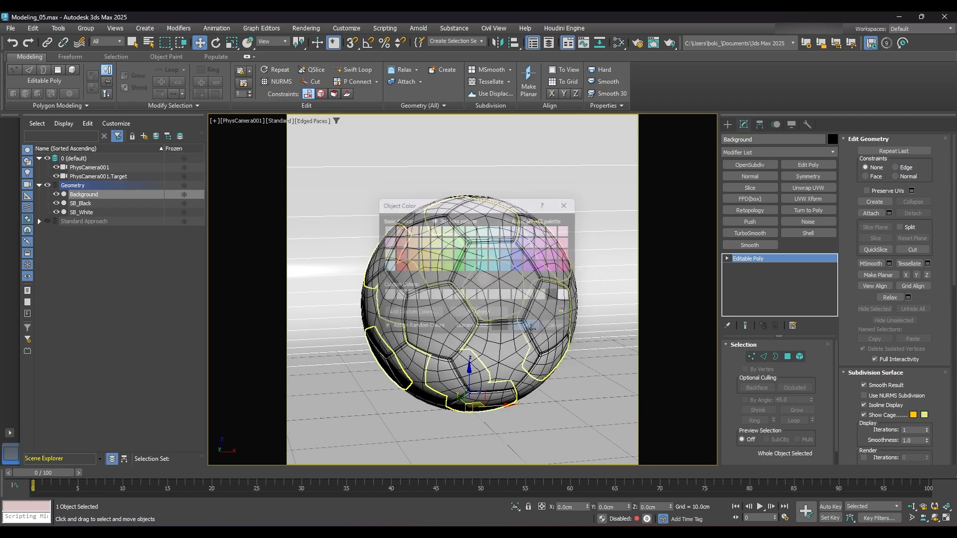
{"action": "left_click", "coordinate": [160, 313]}
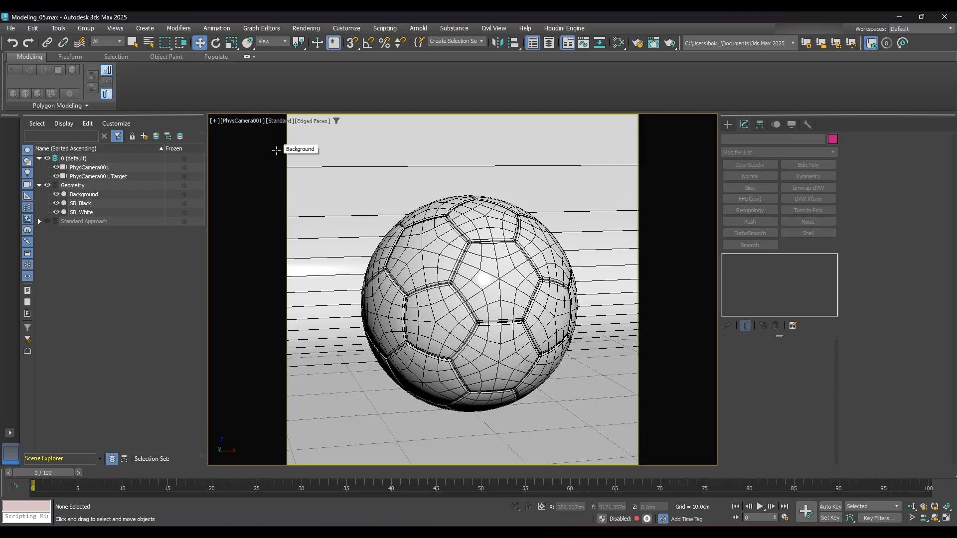
- Create an Arnold Light on the floor beside the ball, at about X 15 cm, Y 1 cm
{"action": "left_click", "coordinate": [727, 125]}
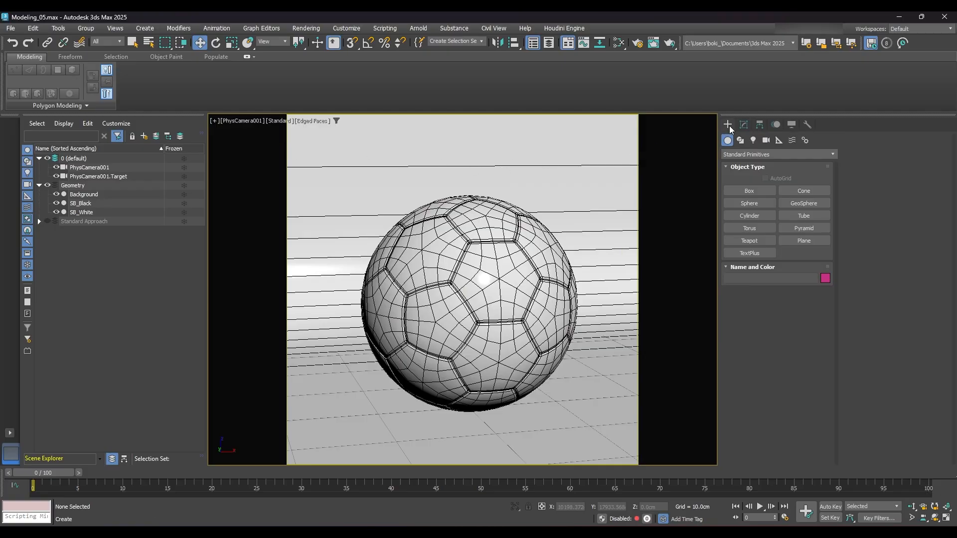
{"action": "left_click", "coordinate": [753, 141]}
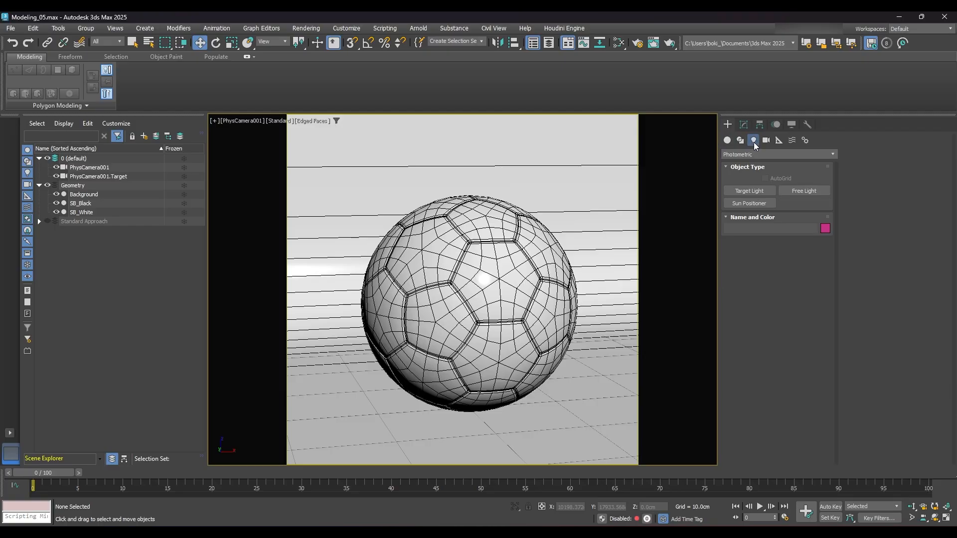
{"action": "left_click", "coordinate": [834, 154]}
{"action": "left_click", "coordinate": [747, 182]}
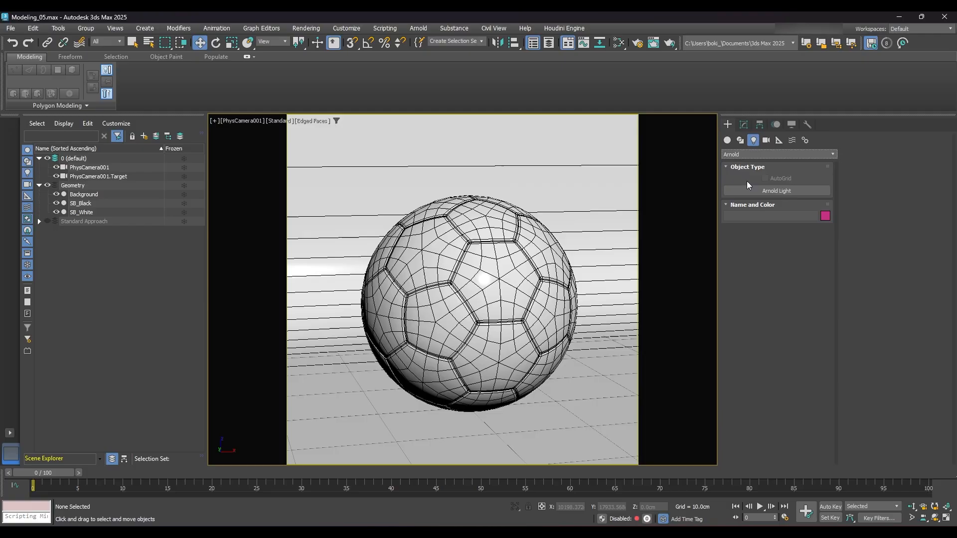
{"action": "left_click", "coordinate": [788, 193]}
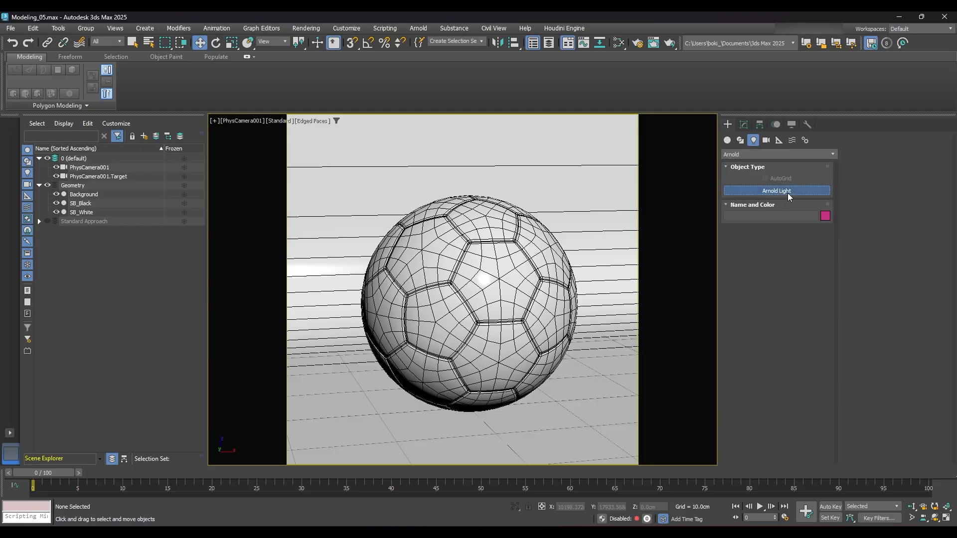
{"action": "left_click", "coordinate": [593, 397]}
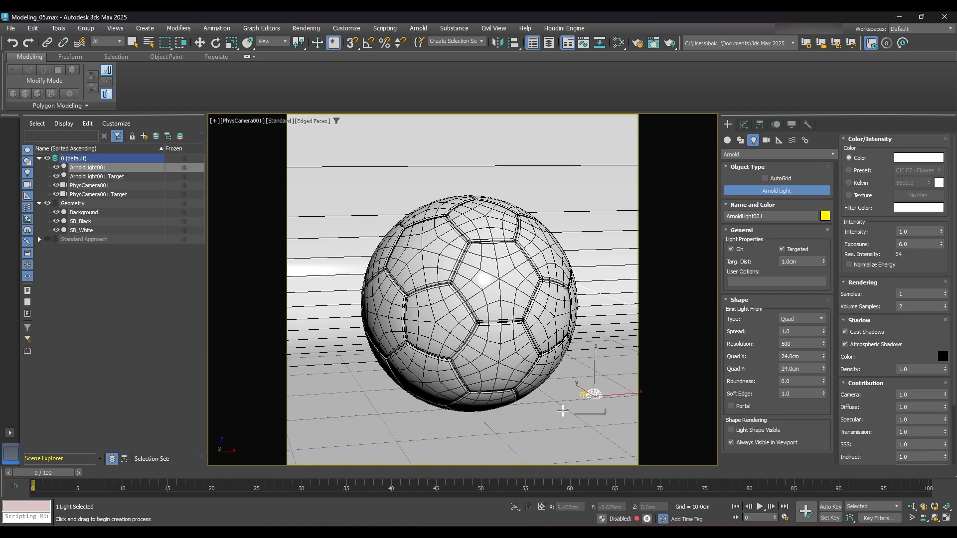
{"action": "key", "text": "w"}
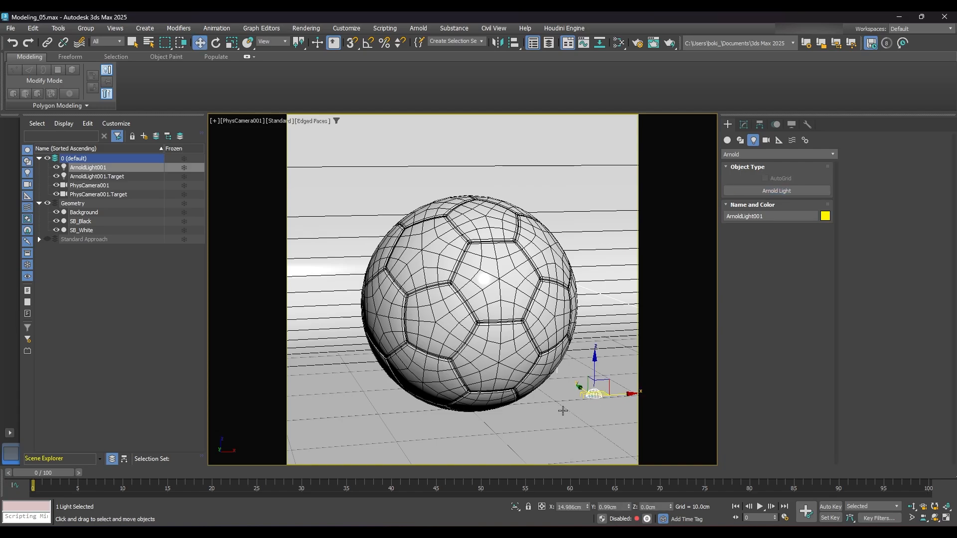
- Rename the new Arnold light as Skydome
{"action": "left_click", "coordinate": [744, 124]}
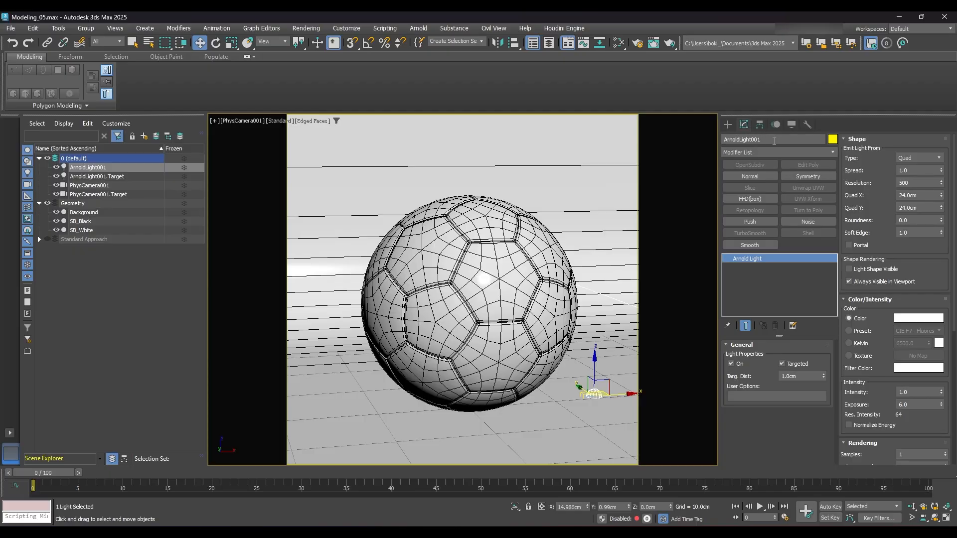
{"action": "left_click_drag", "start_coordinate": [774, 141], "coordinate": [700, 142]}
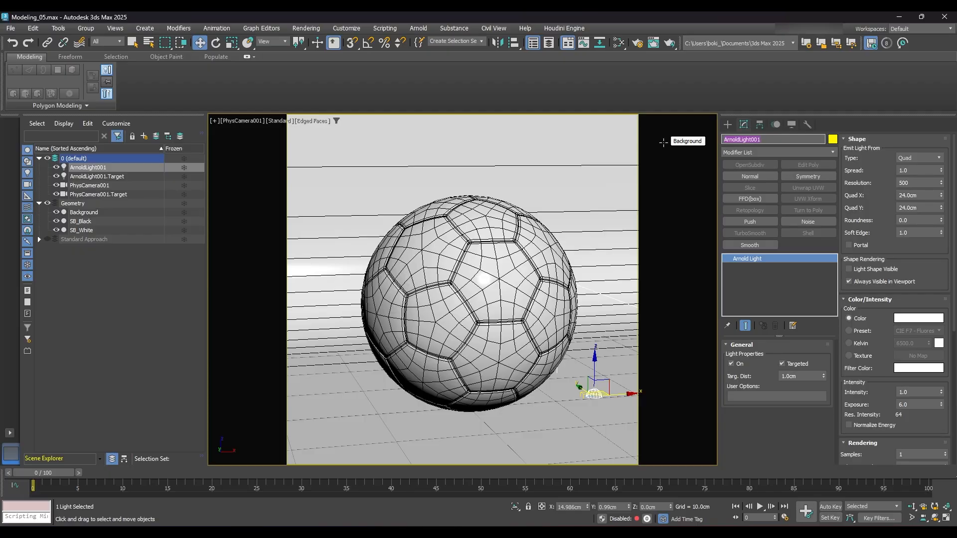
{"action": "type", "text": "Skydome"}
{"action": "key", "text": "Return"}
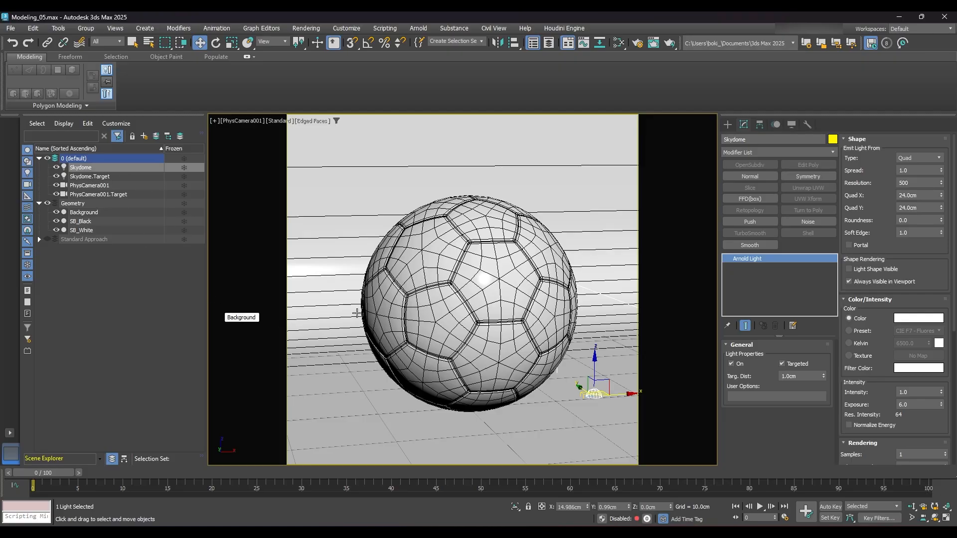
- Clone the Skydome light three times in place as independent copies
{"action": "key", "text": "ctrl+v"}
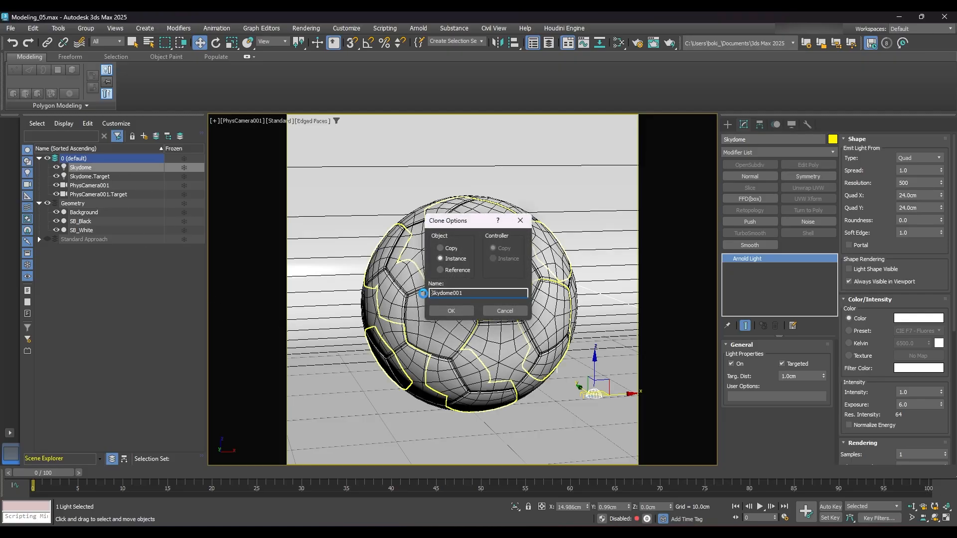
{"action": "left_click", "coordinate": [440, 248]}
{"action": "left_click", "coordinate": [452, 311]}
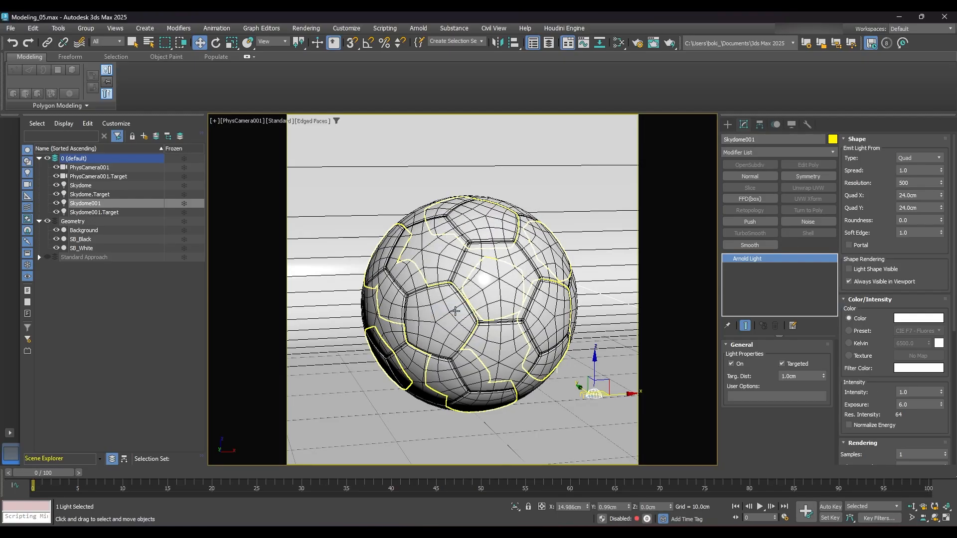
{"action": "key", "text": "ctrl+v"}
{"action": "left_click", "coordinate": [444, 312]}
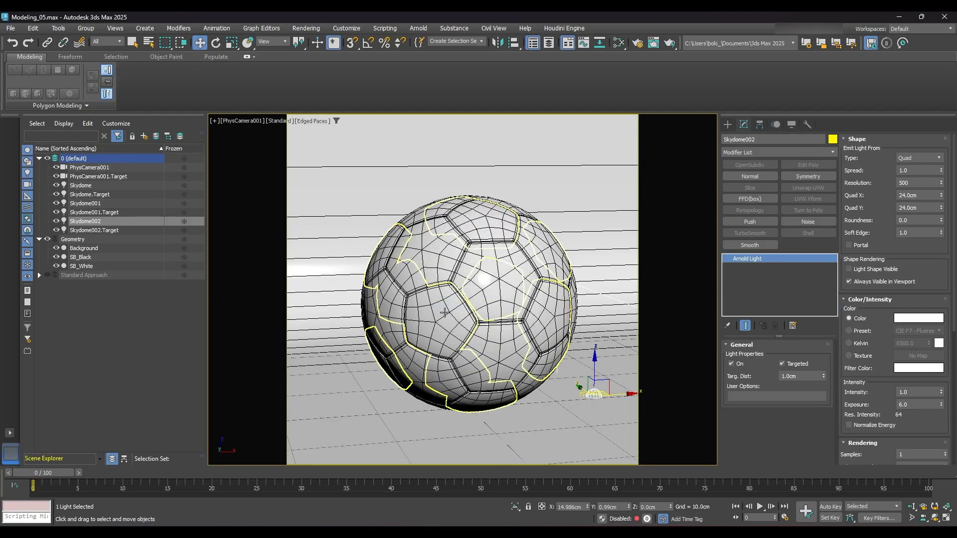
{"action": "key", "text": "ctrl+v"}
{"action": "left_click", "coordinate": [446, 313]}
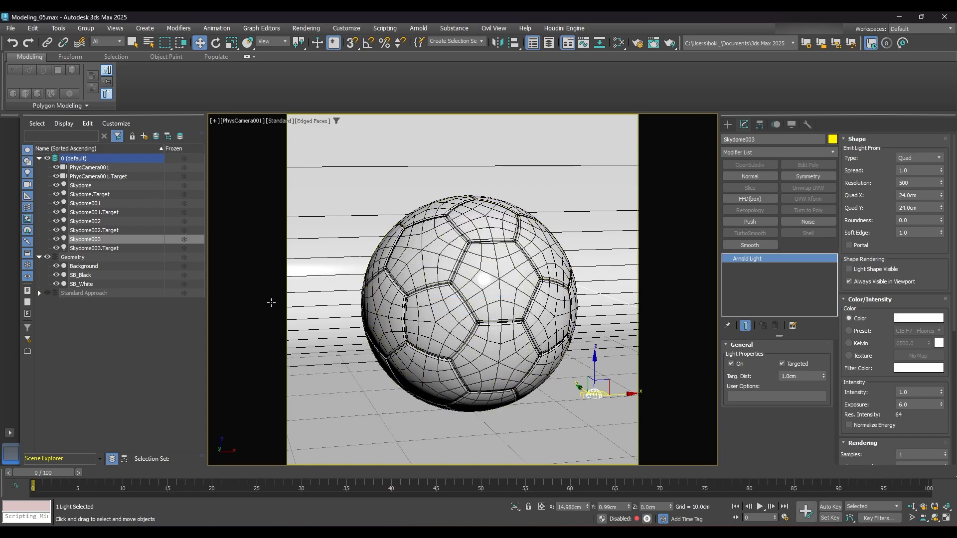
- Rename the Skydome001 light as Key_Light
{"action": "left_click", "coordinate": [86, 204]}
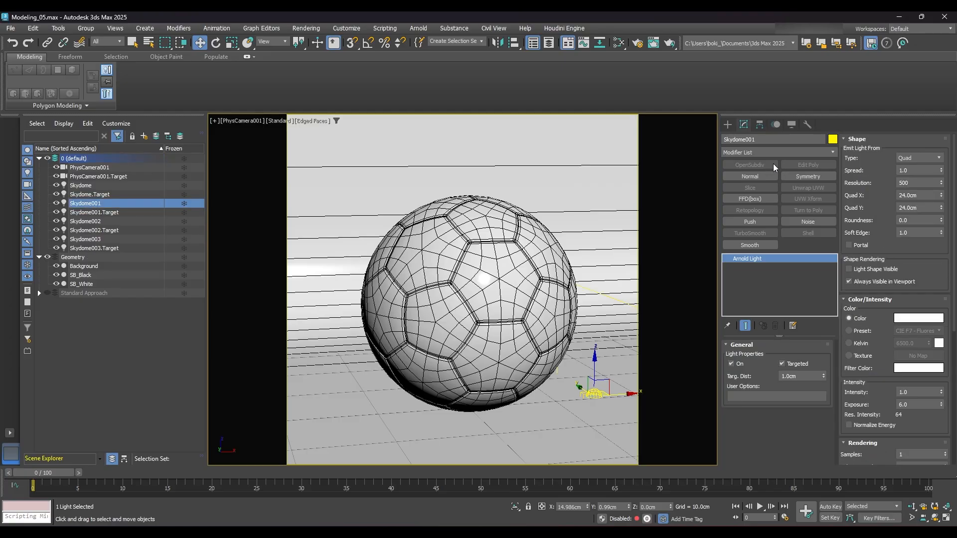
{"action": "double_click", "coordinate": [771, 139]}
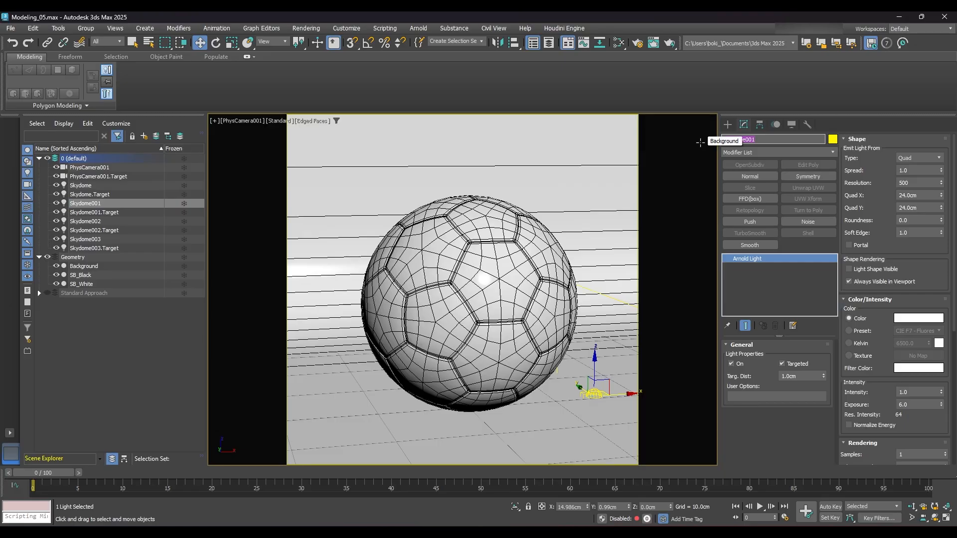
{"action": "key", "text": "BackSpace"}
{"action": "type", "text": "Key_Light"}
{"action": "key", "text": "Return"}
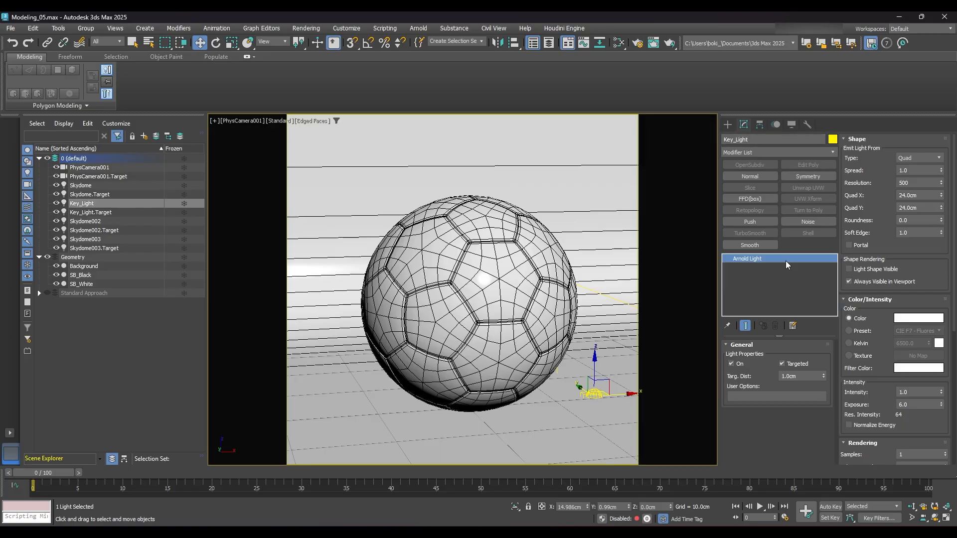
- Rename the Skydome002 light as Fill_Light
{"action": "left_click", "coordinate": [79, 221]}
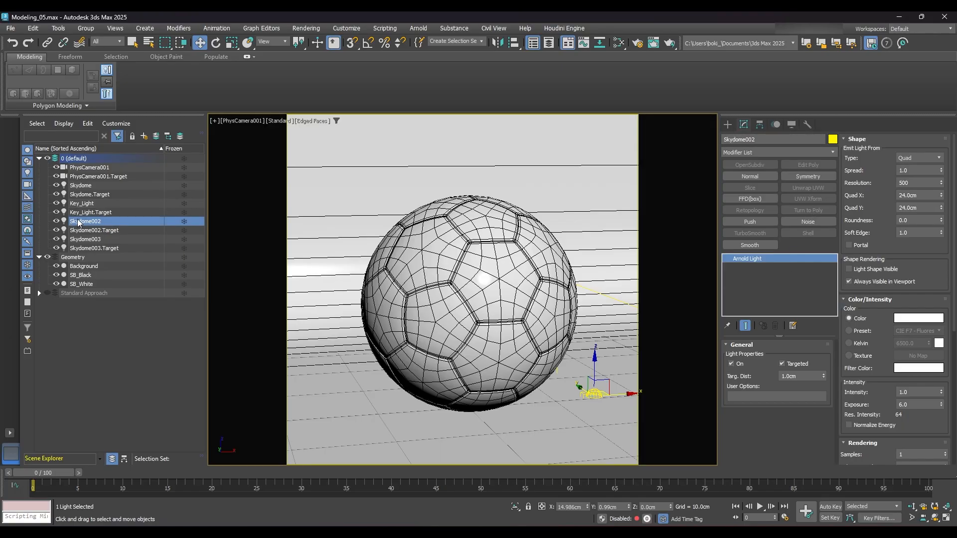
{"action": "left_click", "coordinate": [778, 140]}
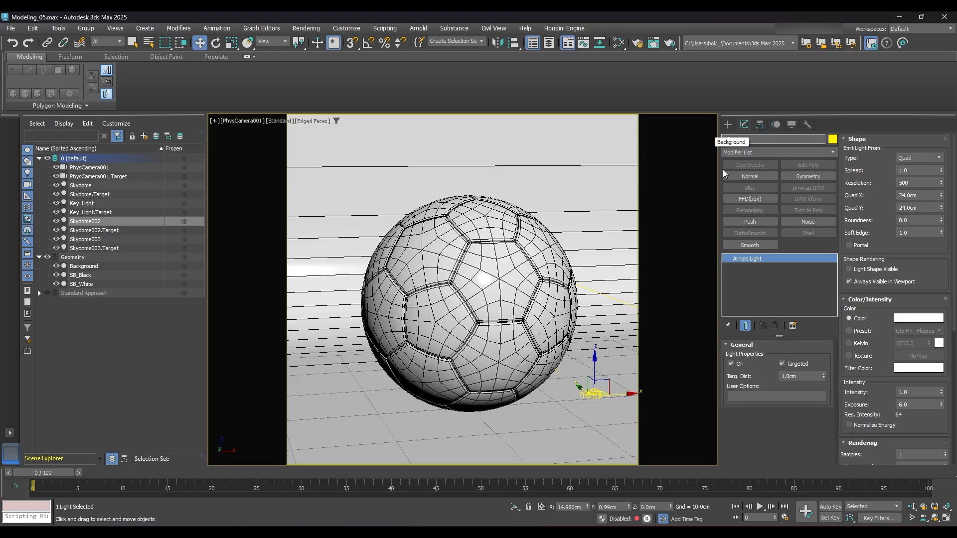
{"action": "key", "text": "Return"}
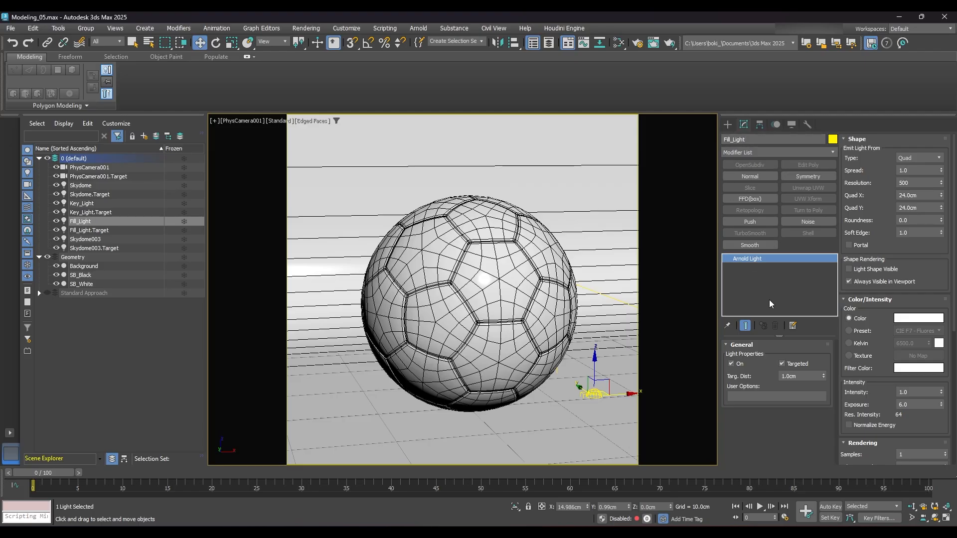
- Rename the Skydome003 light as Rim_Light
{"action": "left_click", "coordinate": [86, 240]}
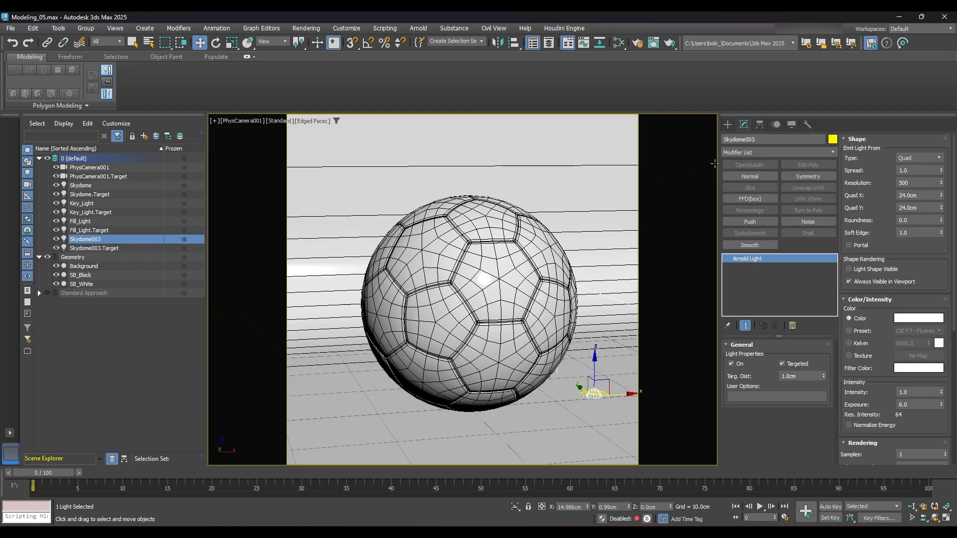
{"action": "left_click", "coordinate": [767, 139]}
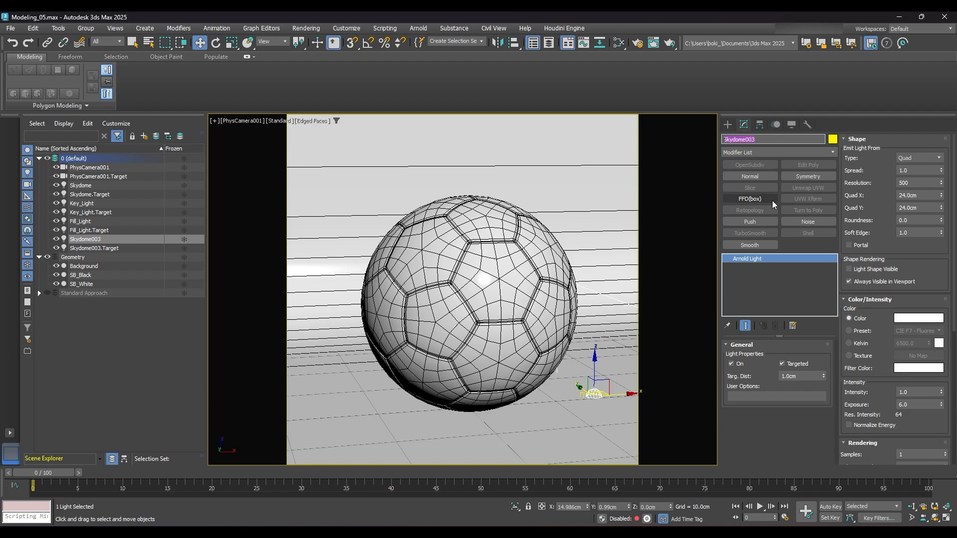
{"action": "type", "text": "Rim_Light"}
{"action": "key", "text": "Return"}
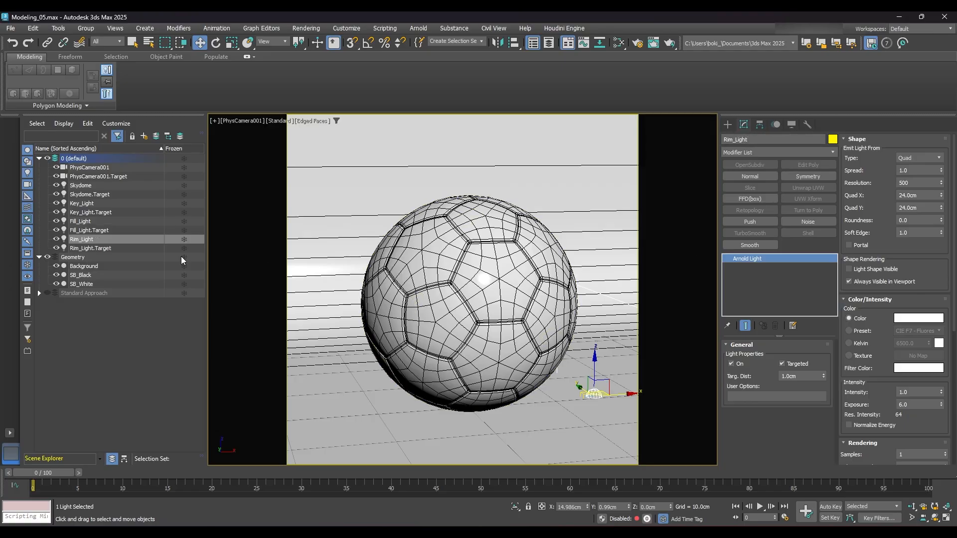
- Switch off the Rim_Light, Fill_Light and Key_Light
{"action": "left_click", "coordinate": [731, 364]}
{"action": "left_click", "coordinate": [117, 221]}
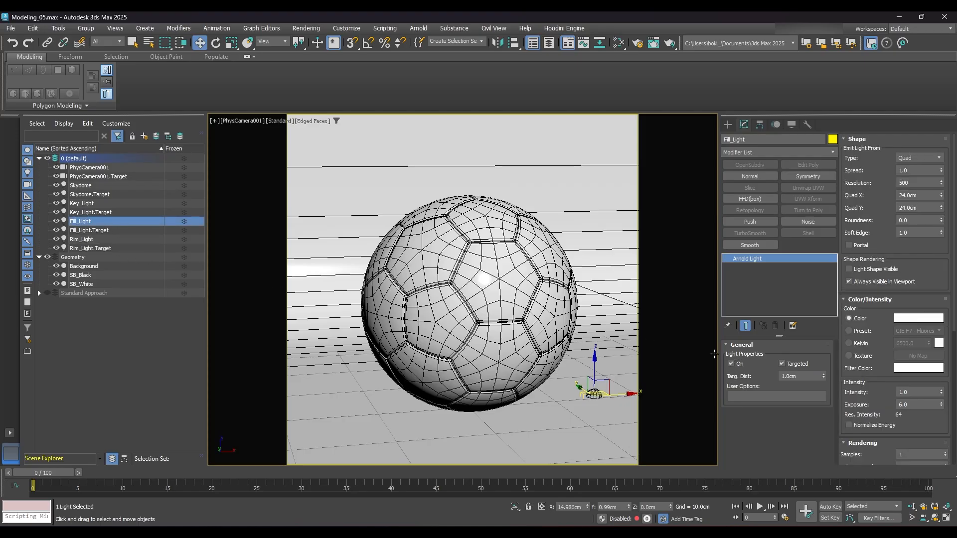
{"action": "left_click", "coordinate": [81, 204]}
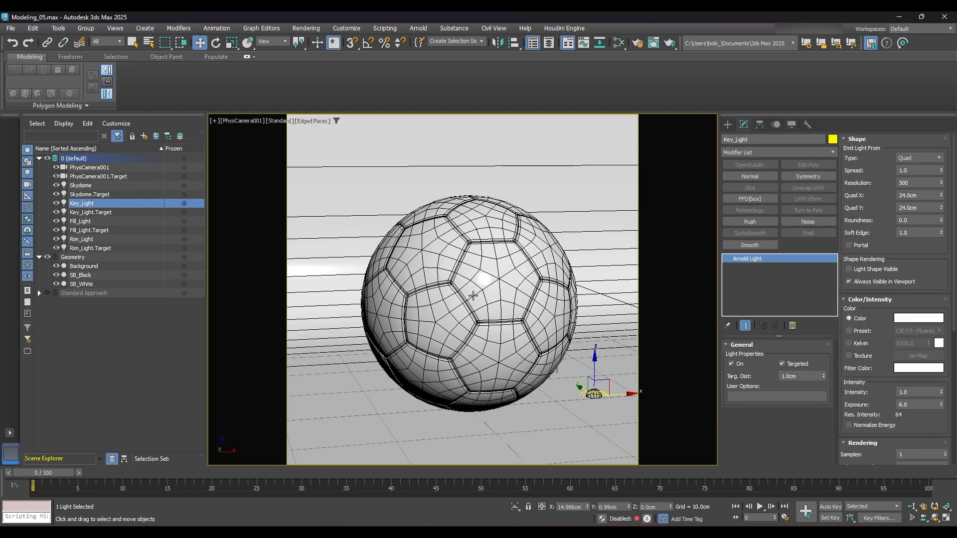
{"action": "left_click", "coordinate": [731, 364]}
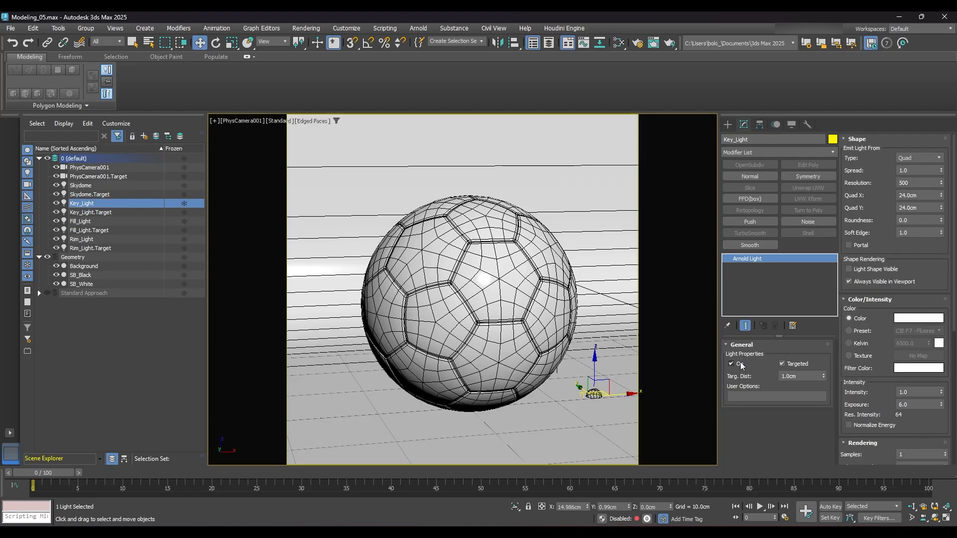
- Move the Skydome light to the world origin at X 0, Y 0, Z 0
{"action": "left_click", "coordinate": [77, 185]}
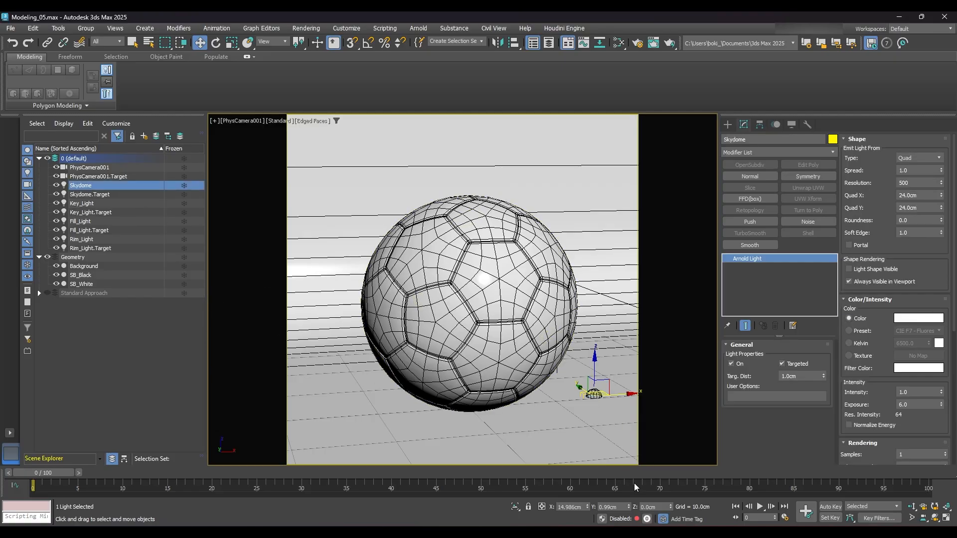
{"action": "double_click", "coordinate": [570, 507]}
{"action": "type", "text": "0"}
{"action": "key", "text": "Tab"}
{"action": "type", "text": "0"}
{"action": "key", "text": "Tab"}
{"action": "type", "text": "0"}
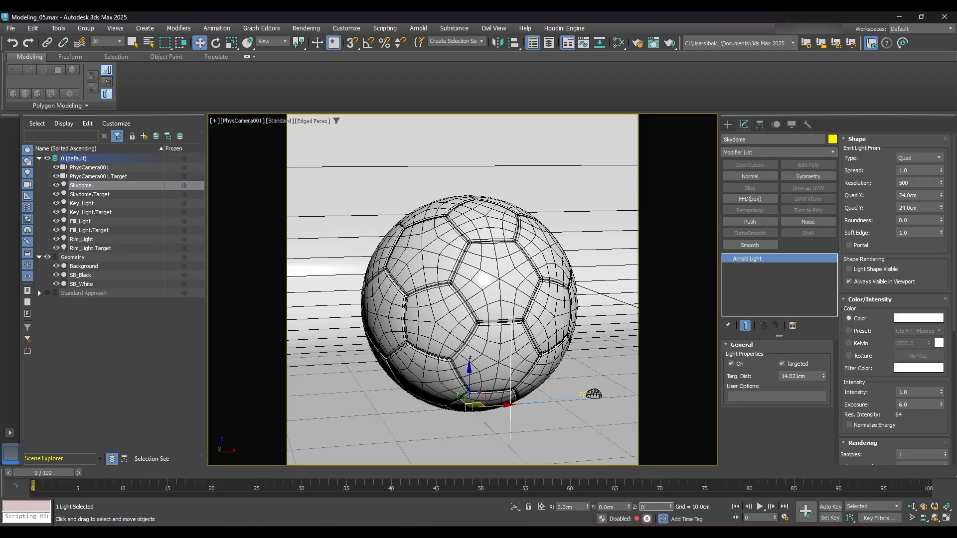
{"action": "key", "text": "Return"}
- Change the Skydome light's type to Skydome and set its resolution to 2000
{"action": "left_click", "coordinate": [925, 158]}
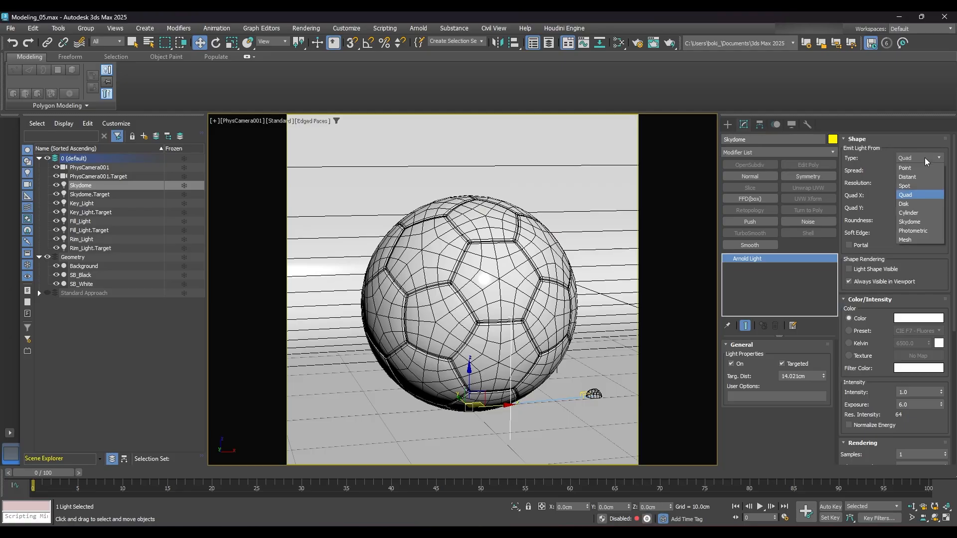
{"action": "left_click", "coordinate": [915, 225]}
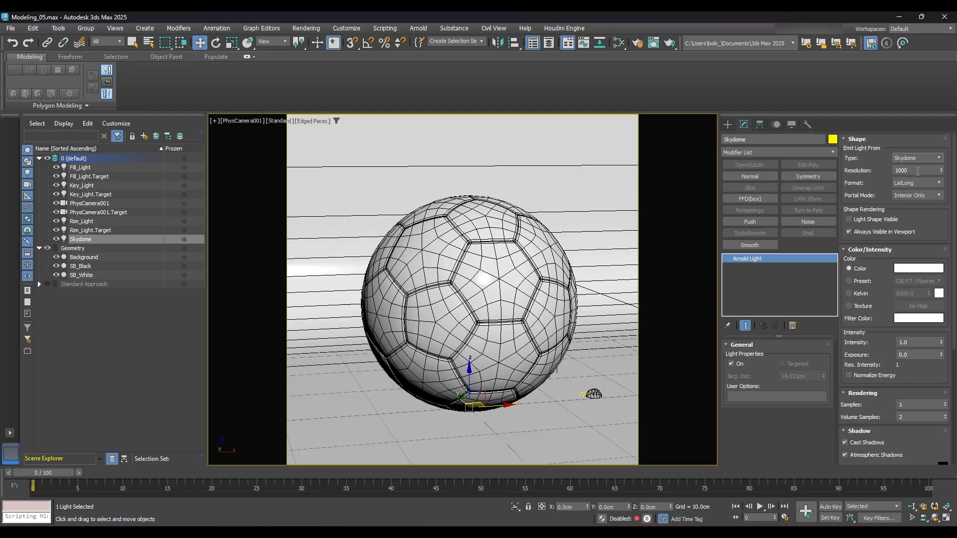
{"action": "double_click", "coordinate": [900, 170]}
{"action": "type", "text": "2"}
- Give the Skydome light a slightly warm white color by setting its display blue value to 245
{"action": "left_click", "coordinate": [905, 269]}
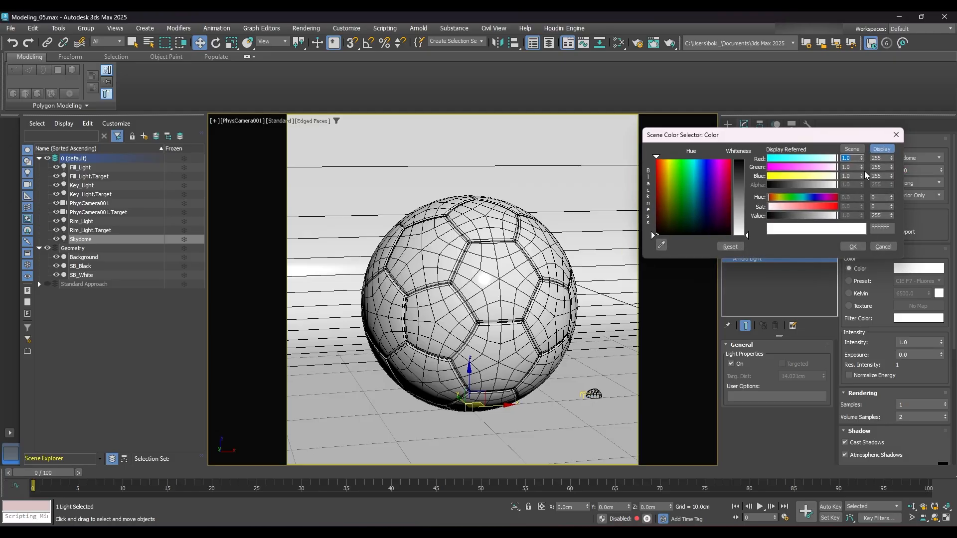
{"action": "left_click_drag", "start_coordinate": [881, 175], "coordinate": [872, 176]}
{"action": "type", "text": "245"}
{"action": "key", "text": "Return"}
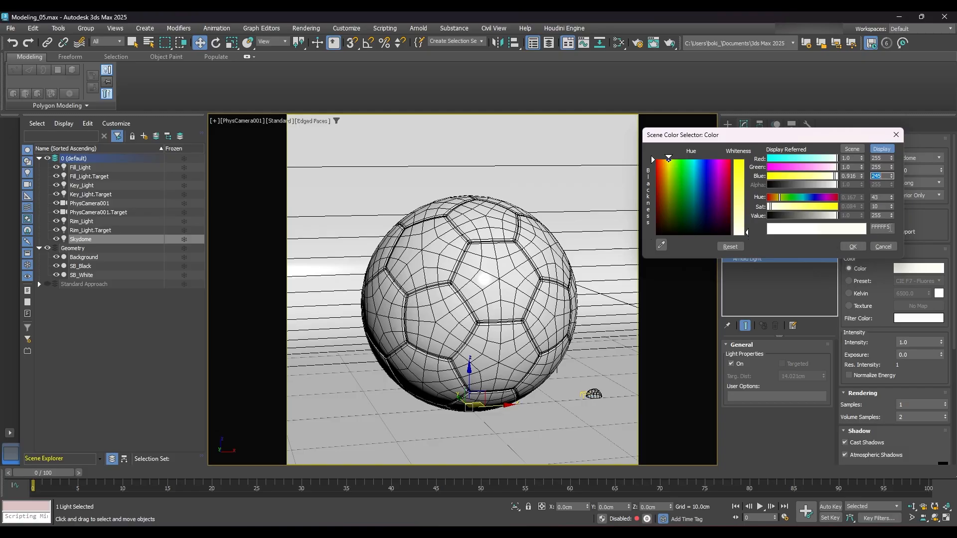
{"action": "left_click", "coordinate": [890, 228]}
{"action": "left_click", "coordinate": [853, 247]}
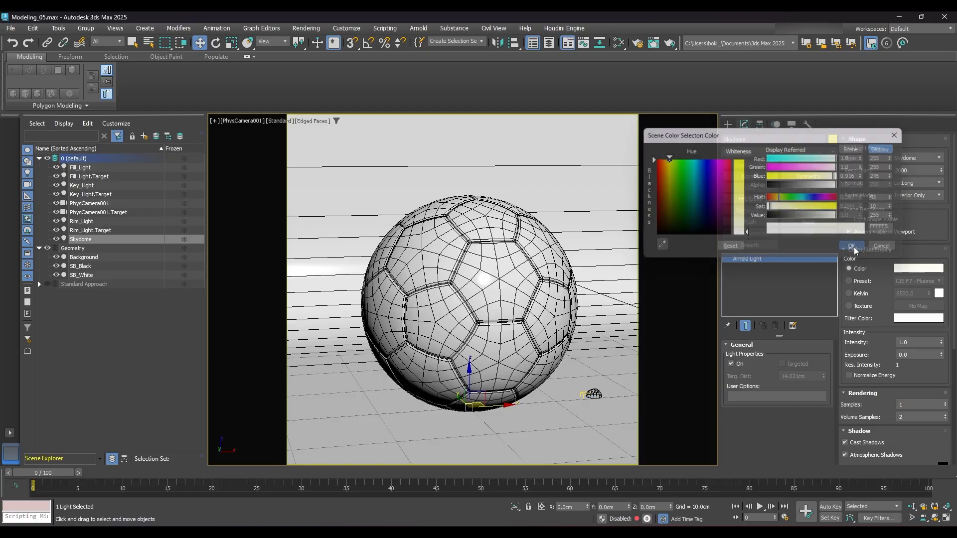
- Set the Skydome's intensity to 0.1, enable Normalize Energy and set its samples to 2
{"action": "scroll", "coordinate": [854, 289], "scroll_direction": "down", "scroll_amount": 2}
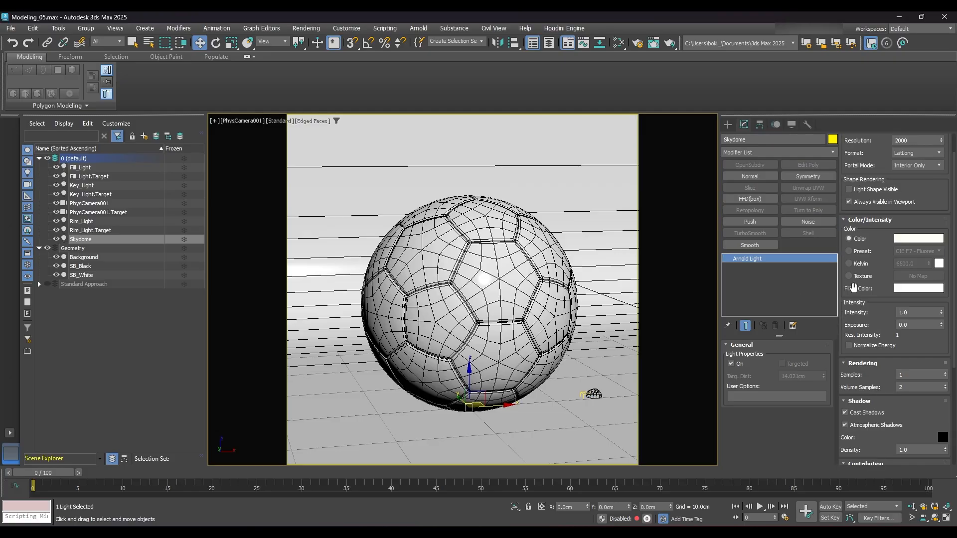
{"action": "double_click", "coordinate": [918, 313]}
{"action": "left_click", "coordinate": [868, 347]}
{"action": "left_click", "coordinate": [913, 374]}
{"action": "type", "text": "2"}
{"action": "key", "text": "Tab"}
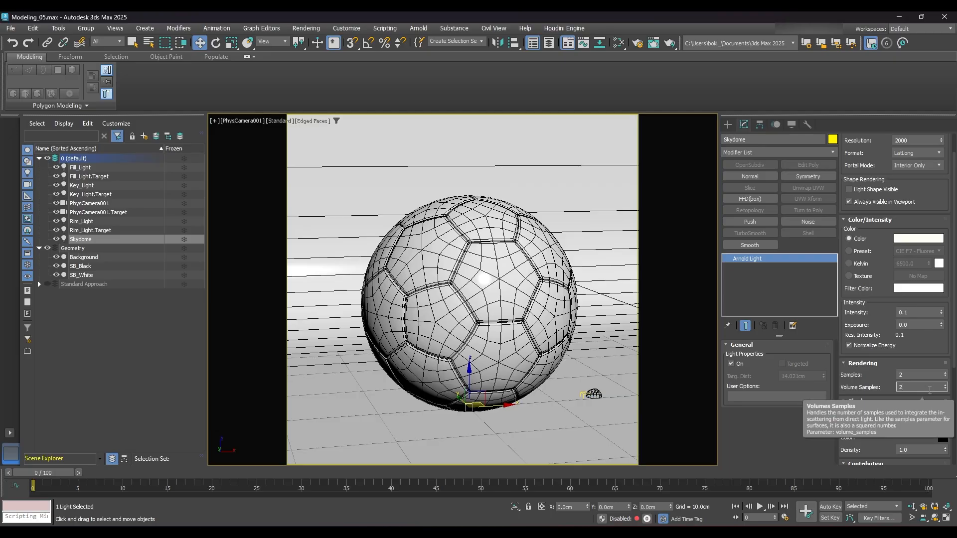
{"action": "left_click", "coordinate": [766, 435]}
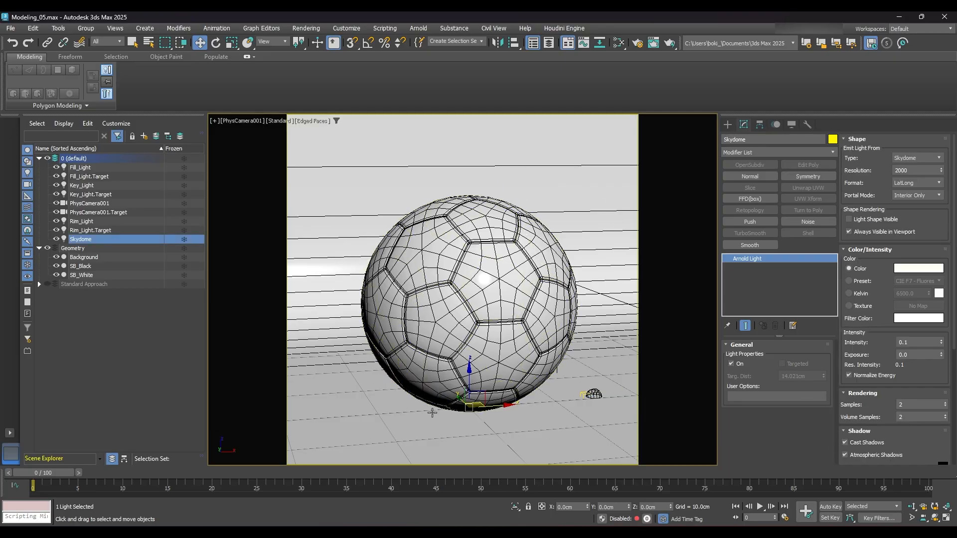
- Start ActiveShade using Arnold in the camera viewport, turn off Edged Faces and clear the selection
{"action": "left_click", "coordinate": [276, 121]}
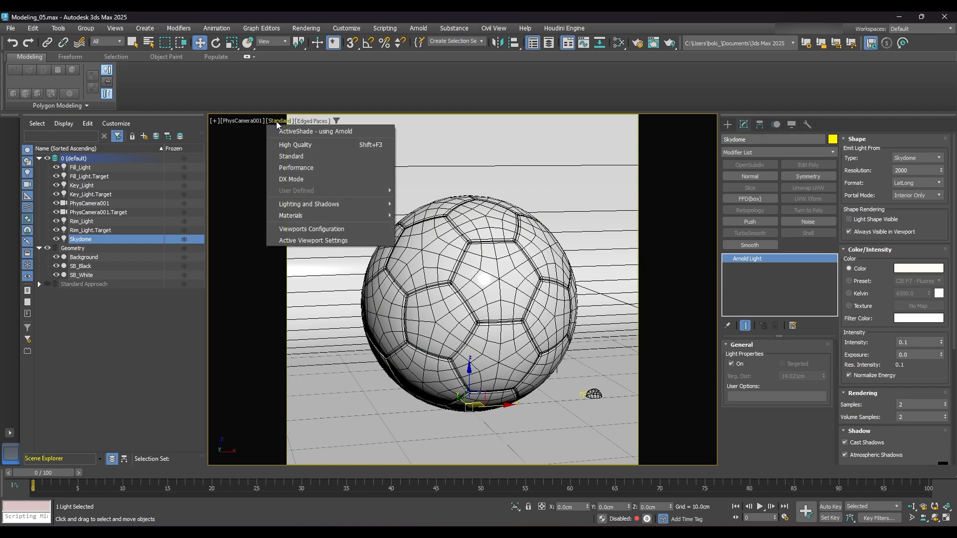
{"action": "left_click", "coordinate": [356, 133]}
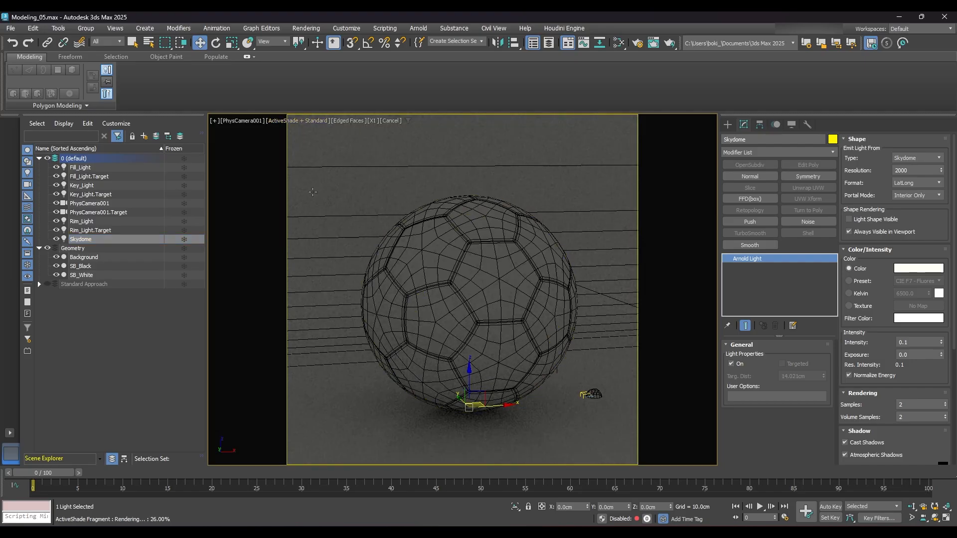
{"action": "left_click", "coordinate": [351, 121]}
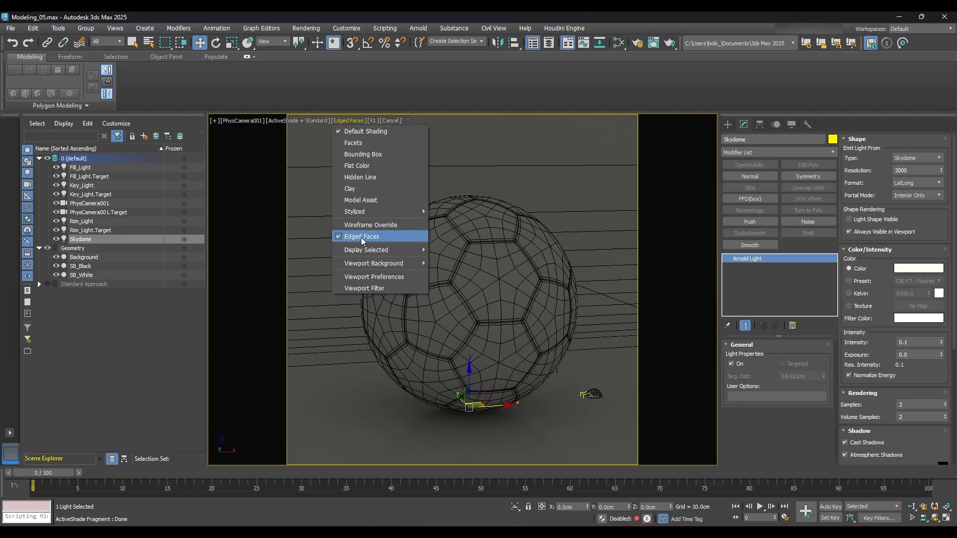
{"action": "left_click", "coordinate": [361, 237]}
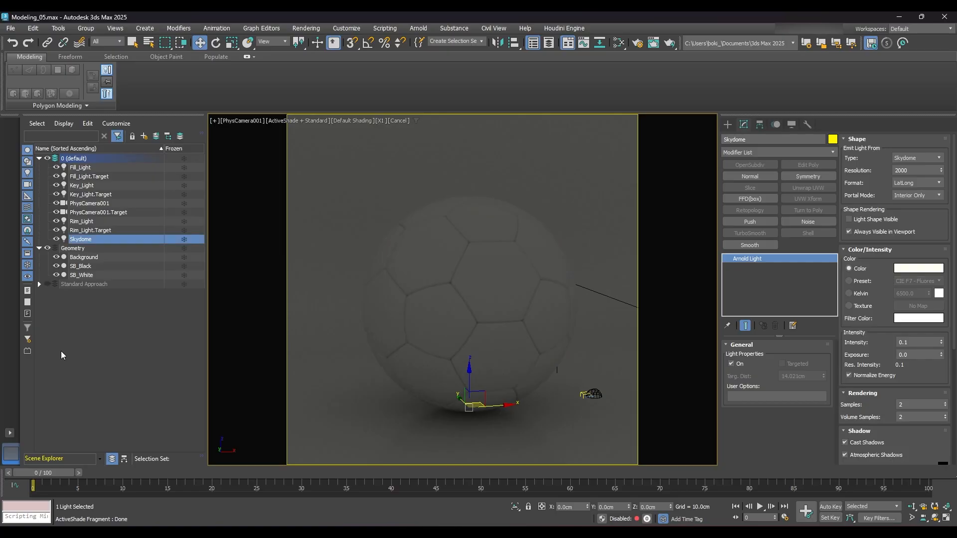
{"action": "left_click", "coordinate": [460, 430]}
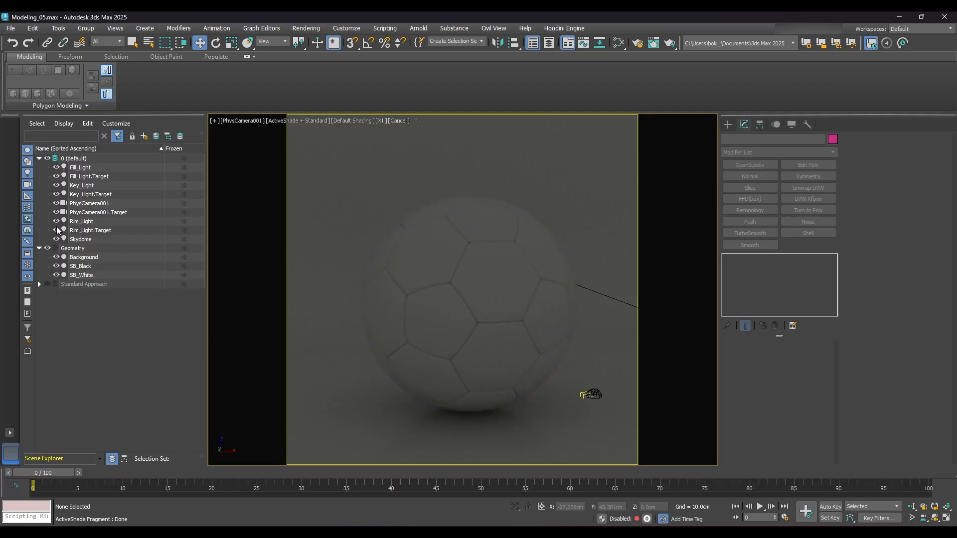
- Try a Skydome intensity of 0.5 in the ActiveShade preview and set it back to 0.1
{"action": "left_click", "coordinate": [75, 239]}
{"action": "left_click_drag", "start_coordinate": [912, 342], "coordinate": [836, 342]}
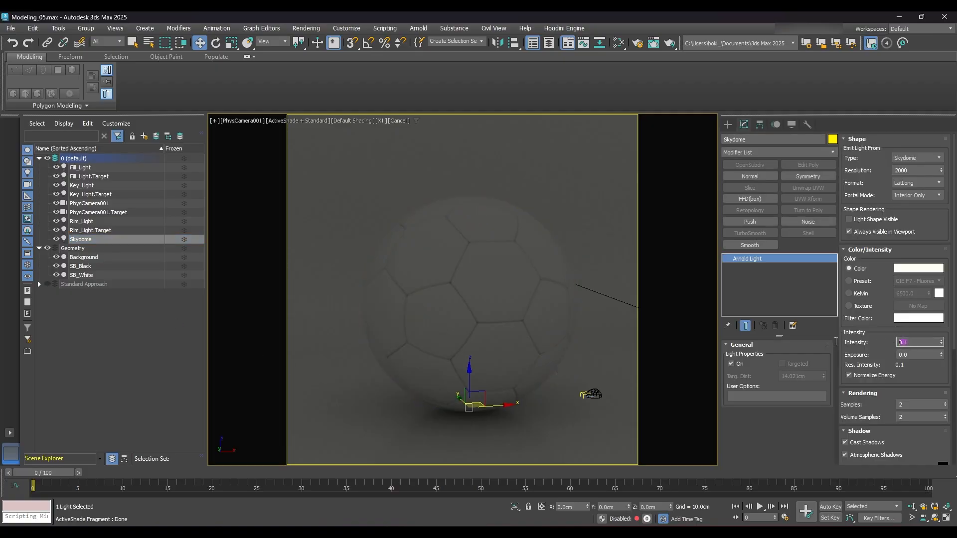
{"action": "type", "text": "0.5"}
{"action": "key", "text": "Return"}
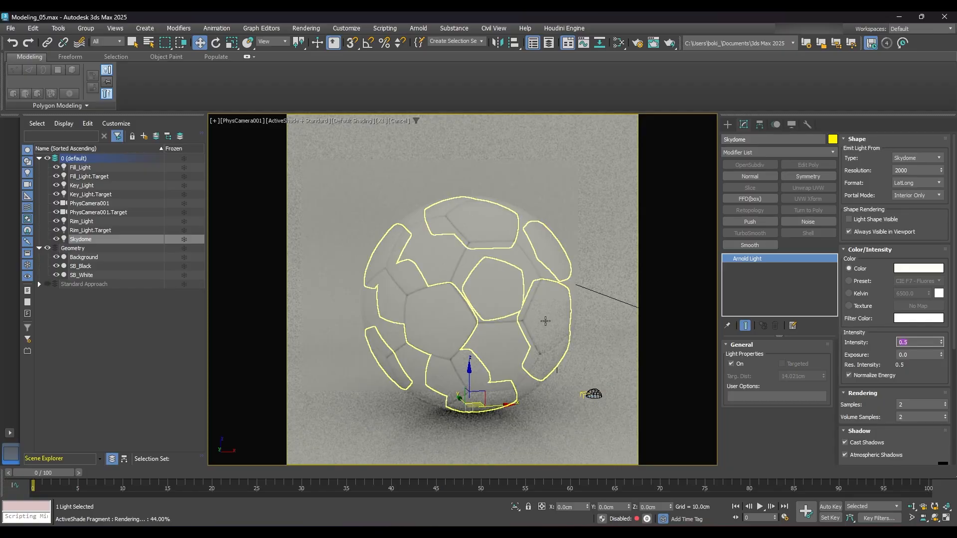
{"action": "type", "text": "0.1"}
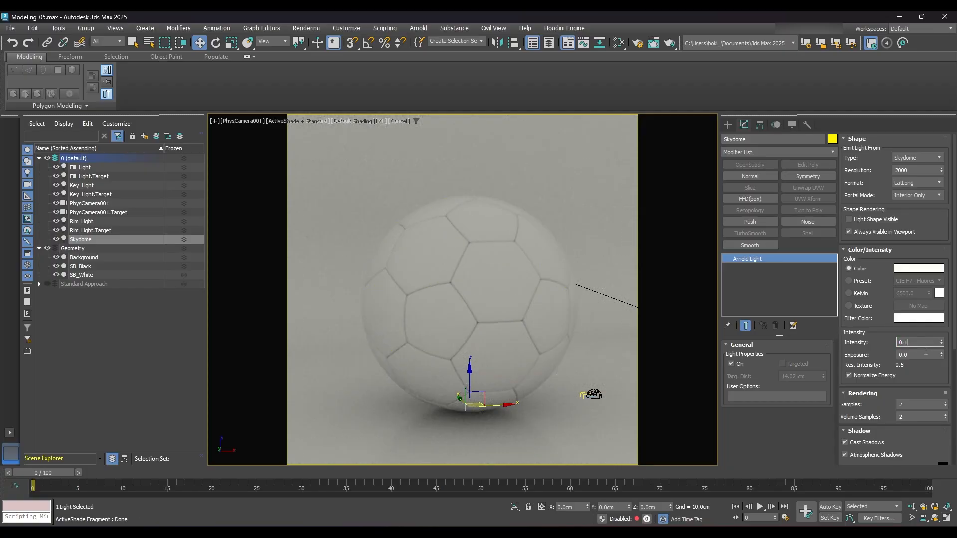
{"action": "key", "text": "Return"}
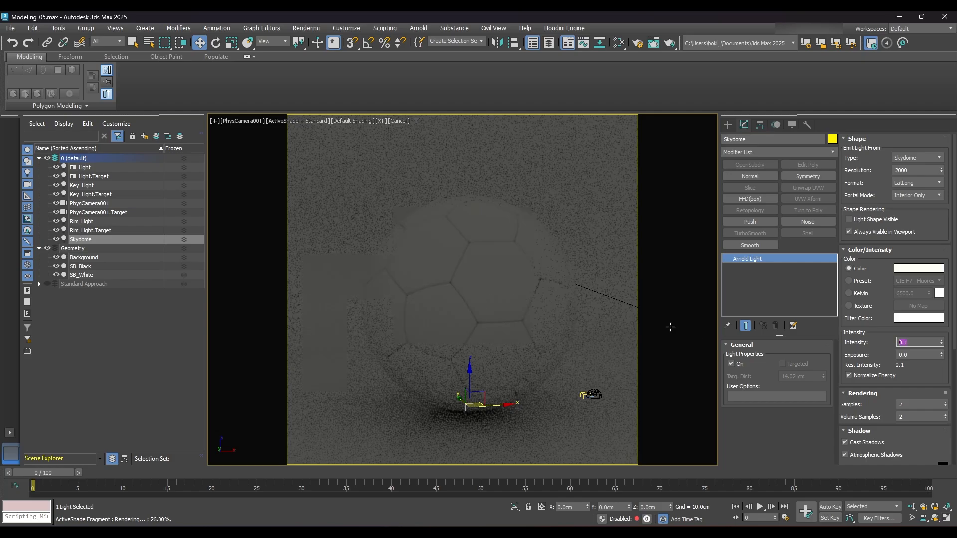
{"action": "left_click", "coordinate": [785, 439]}
- Hide the Skydome light object in the scene and toggle its illumination off and on again
{"action": "left_click", "coordinate": [55, 239]}
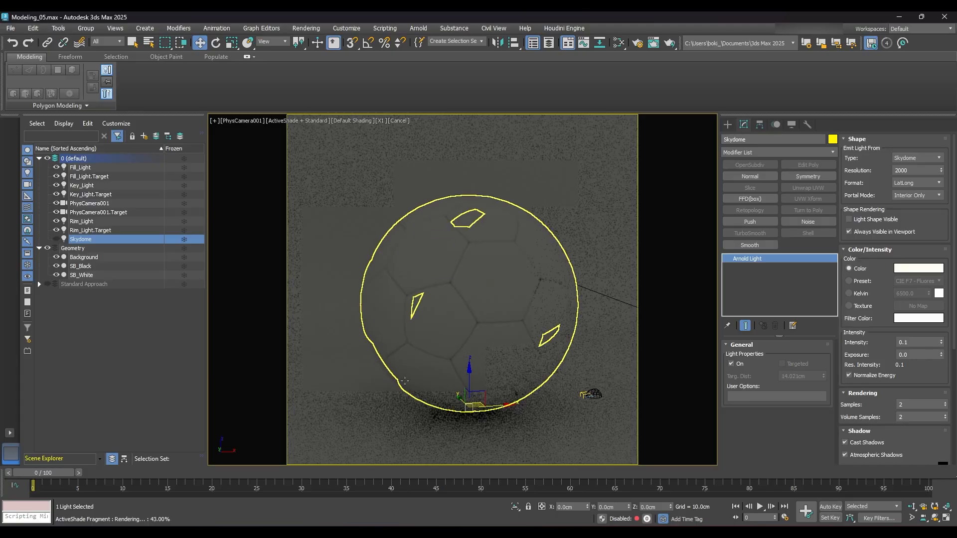
{"action": "left_click", "coordinate": [732, 364]}
{"action": "left_click", "coordinate": [731, 364]}
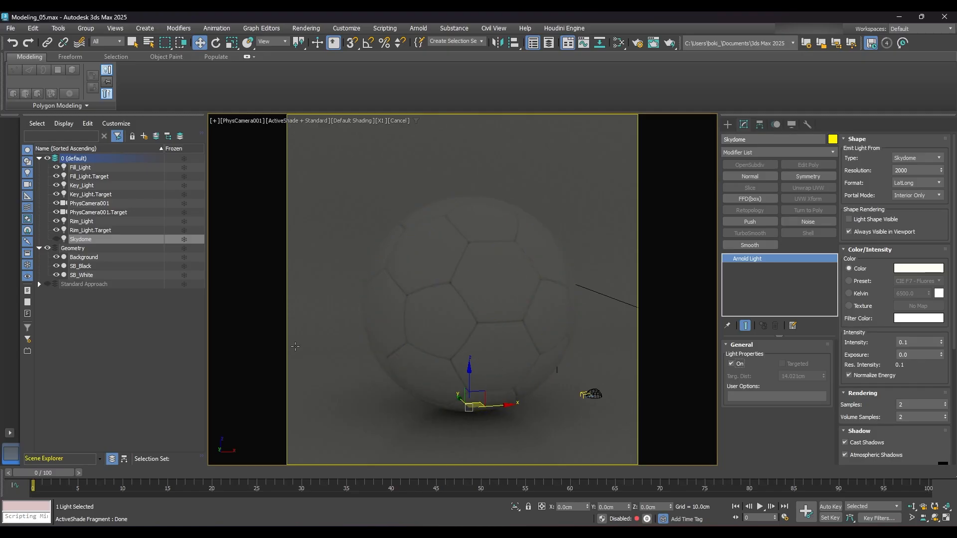
- Rename the Key_Light as 01_Key_Light
{"action": "left_click", "coordinate": [82, 186]}
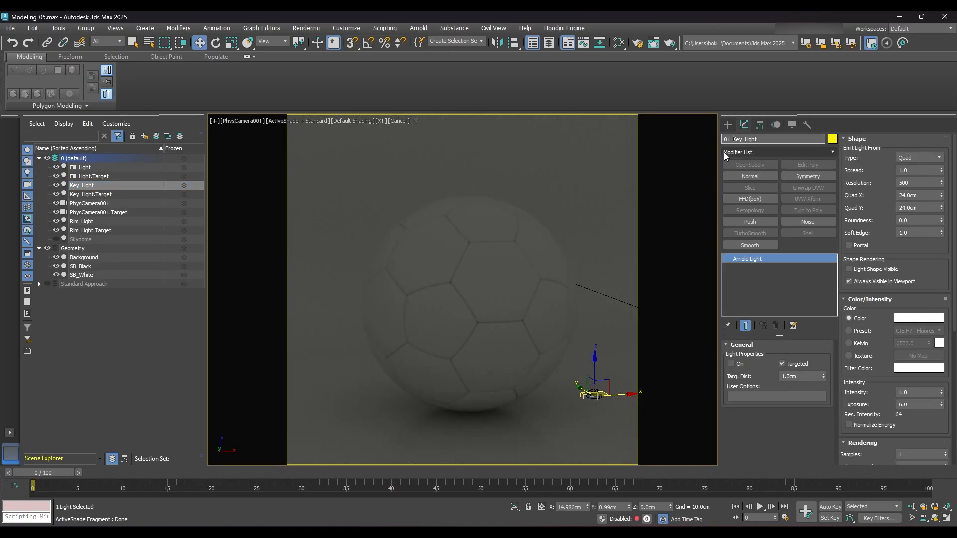
{"action": "type", "text": "_"}
{"action": "key", "text": "Return"}
- Rename the Fill_Light as 02_Fill_Light
{"action": "left_click", "coordinate": [73, 168]}
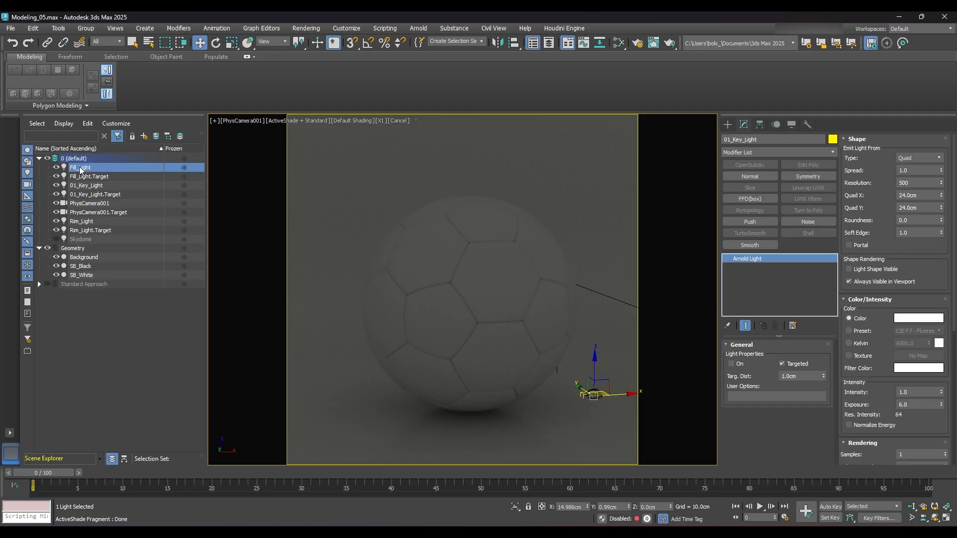
{"action": "left_click", "coordinate": [726, 140]}
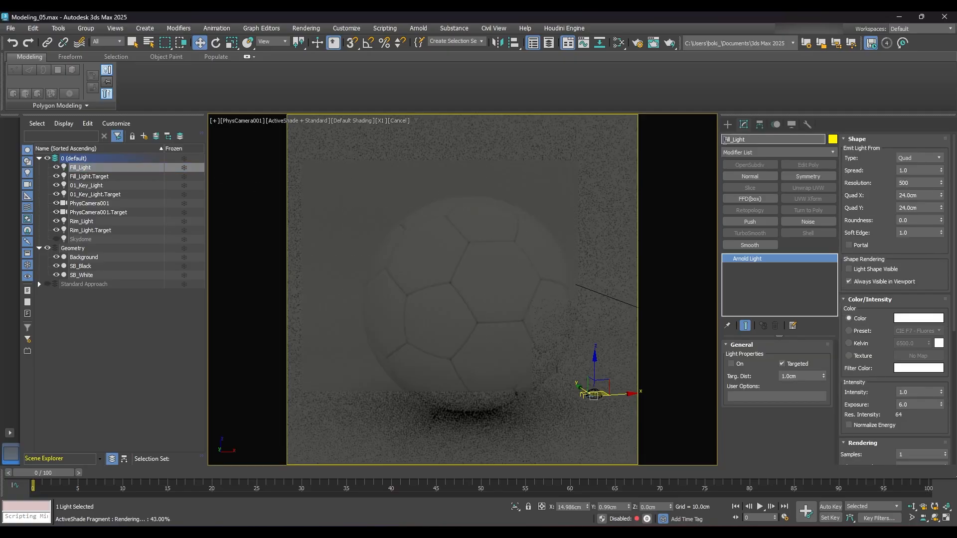
{"action": "type", "text": "02_"}
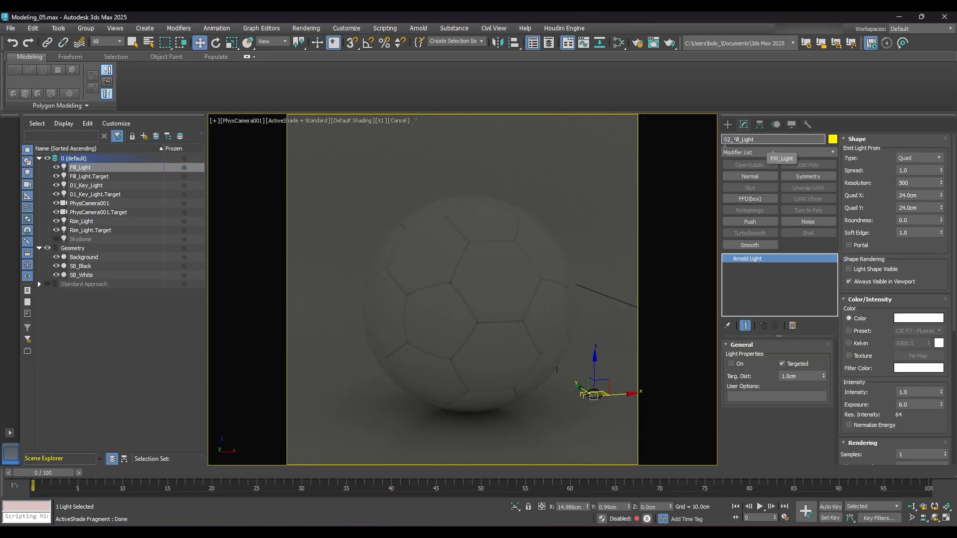
{"action": "key", "text": "Return"}
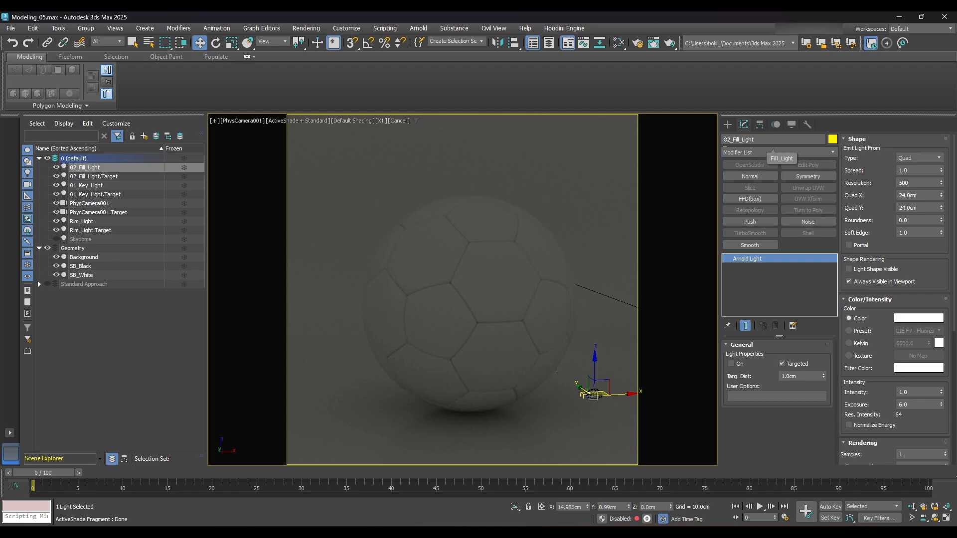
- Rename the Rim_Light as 03_Rim_Light
{"action": "left_click", "coordinate": [89, 223]}
{"action": "left_click", "coordinate": [724, 141]}
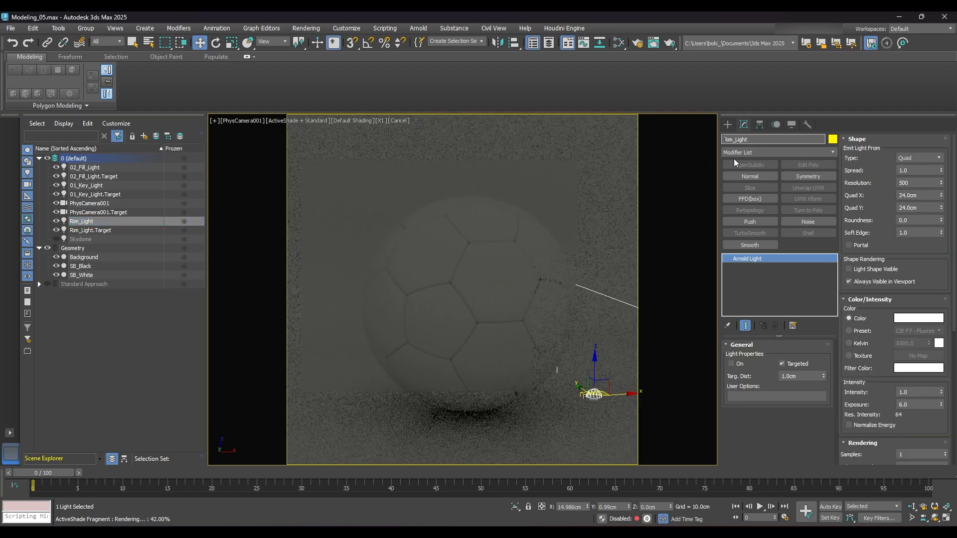
{"action": "type", "text": "03_"}
{"action": "key", "text": "Return"}
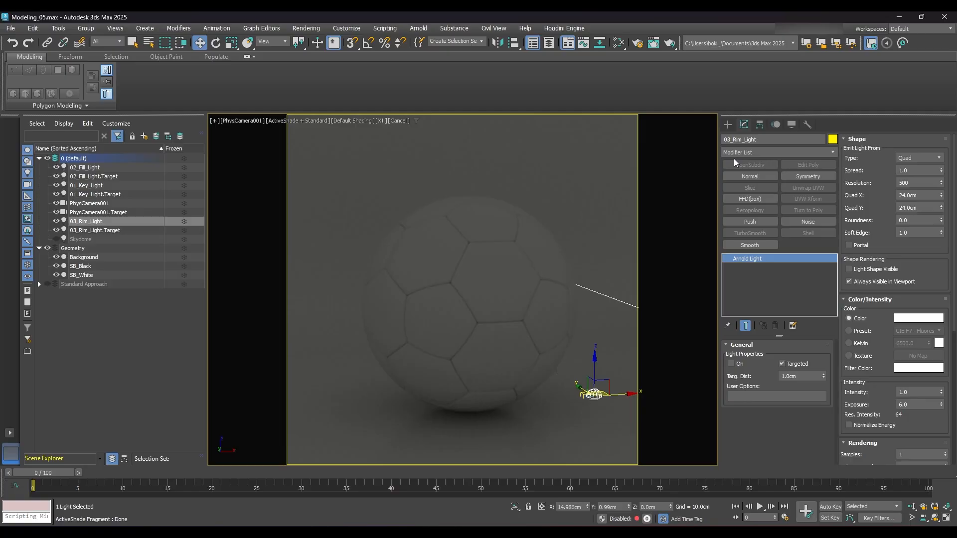
- Rename the Skydome light as 04_Skydome
{"action": "left_click", "coordinate": [75, 240]}
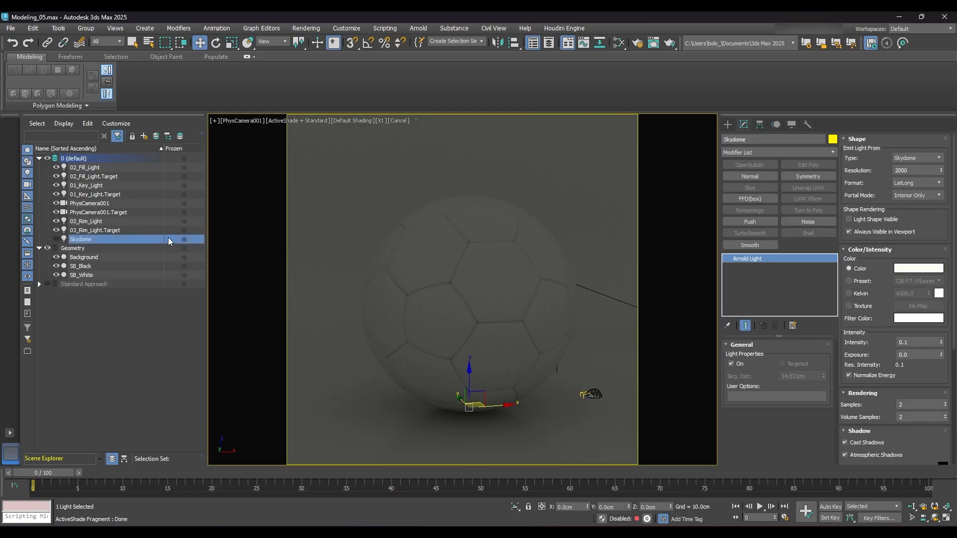
{"action": "left_click", "coordinate": [727, 141]}
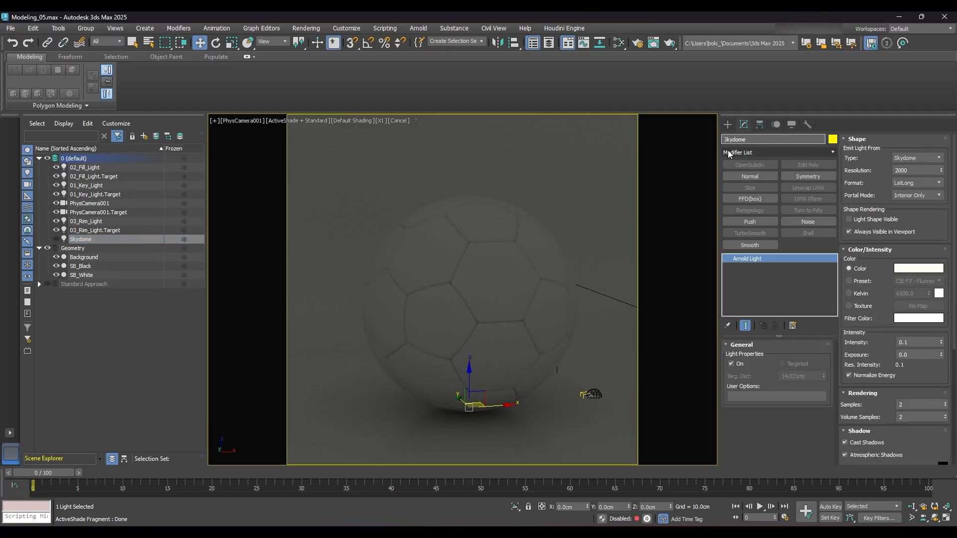
{"action": "type", "text": "04_"}
{"action": "key", "text": "Return"}
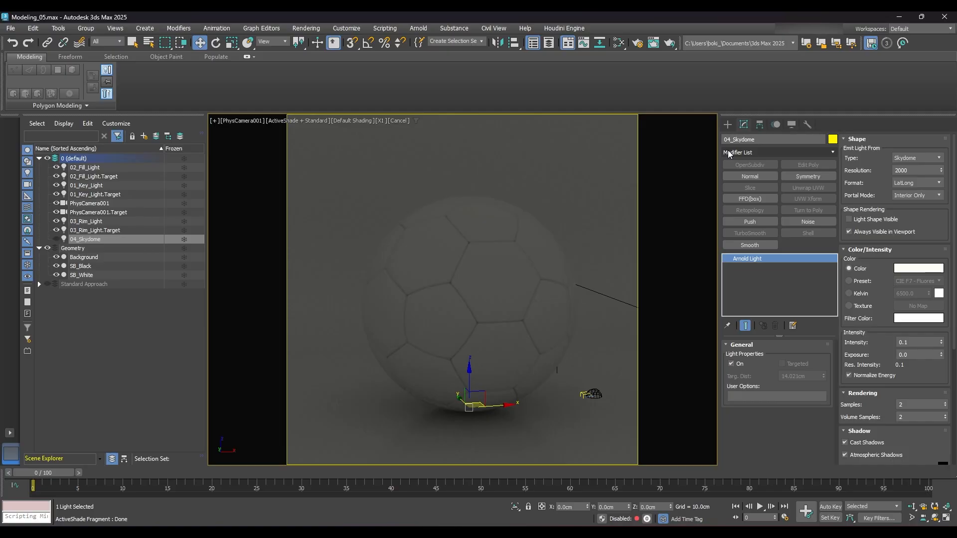
- Sort the scene object list by name in ascending order so the numbered lights are listed in sequence
{"action": "right_click", "coordinate": [117, 150]}
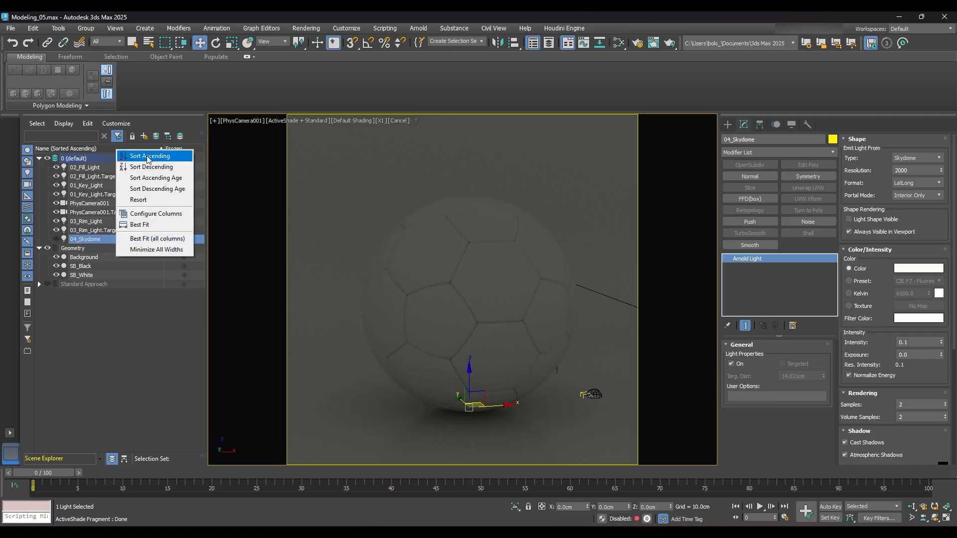
{"action": "left_click", "coordinate": [166, 159]}
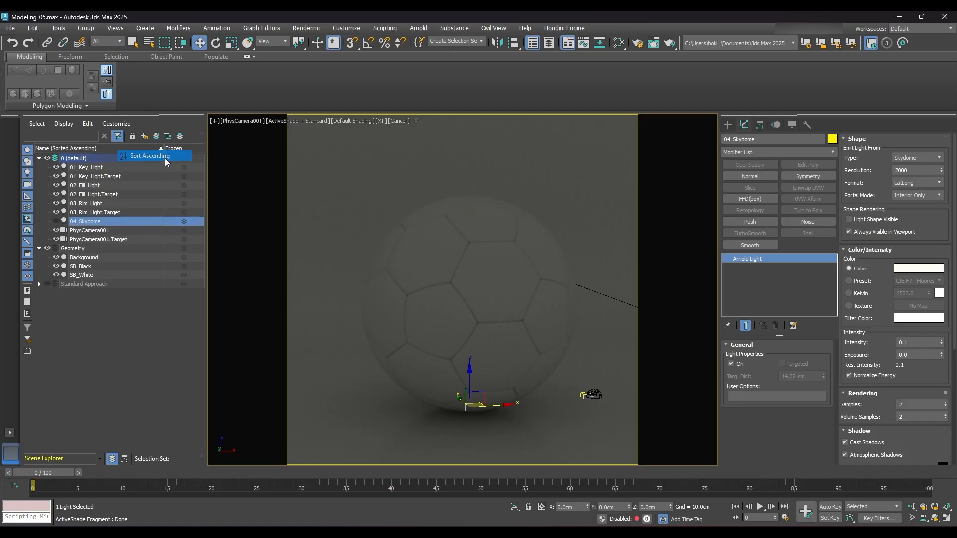
{"action": "left_click", "coordinate": [57, 222]}
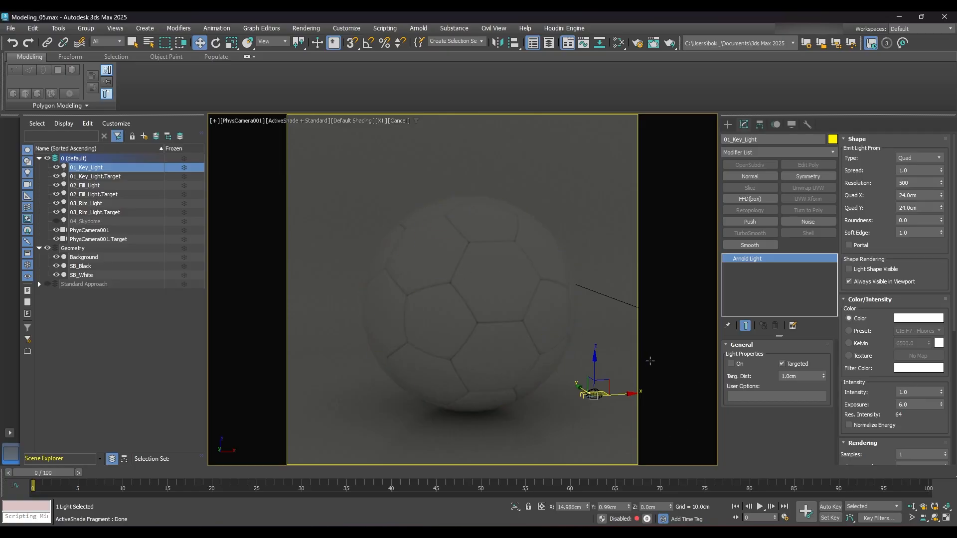
- Position the 01_Key_Light at X -50 cm, Y -50 cm and Z 38 cm
{"action": "left_click", "coordinate": [581, 507]}
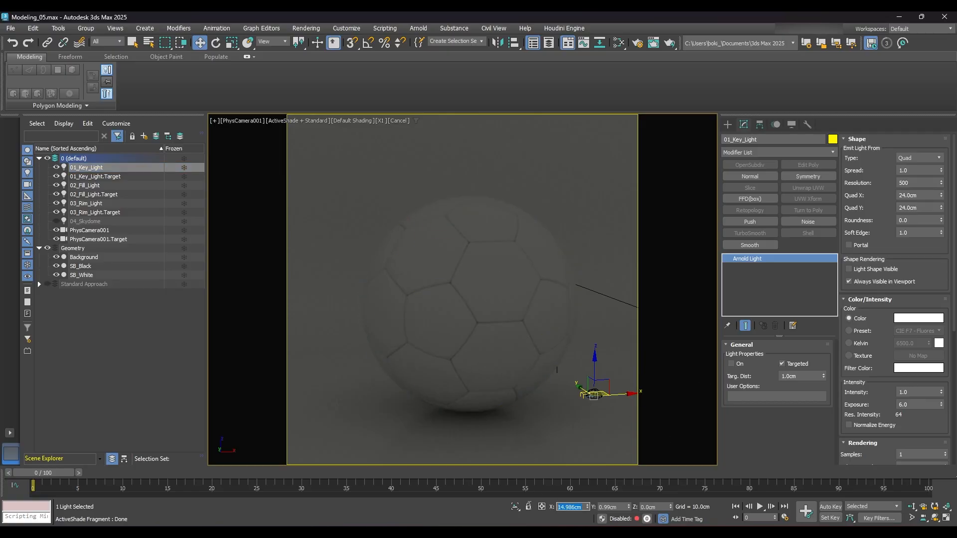
{"action": "type", "text": "-"}
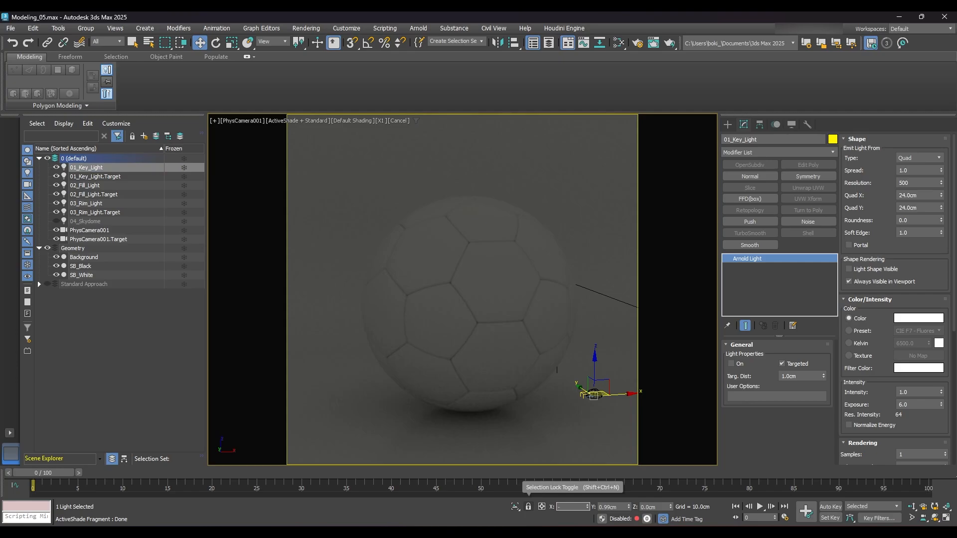
{"action": "type", "text": "50"}
{"action": "key", "text": "Return"}
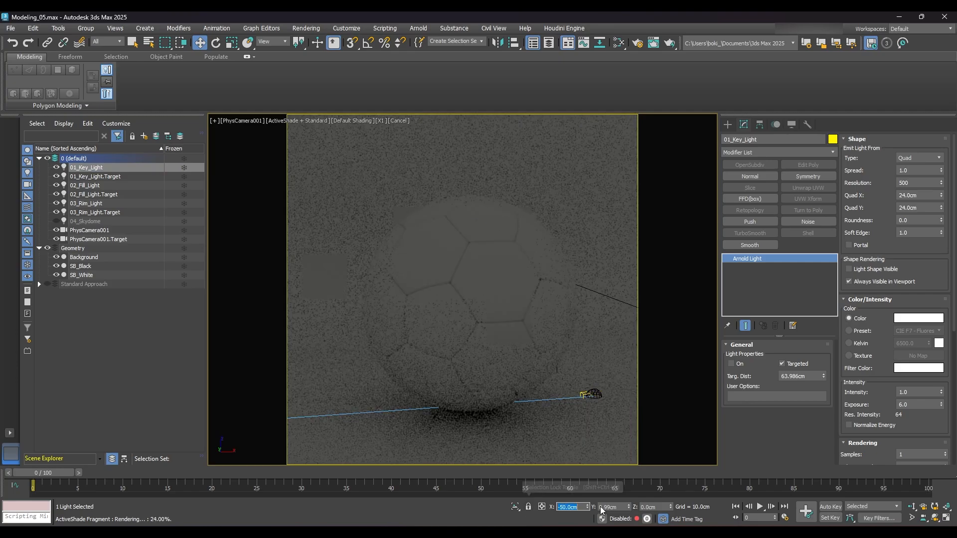
{"action": "left_click", "coordinate": [619, 506]}
{"action": "type", "text": "-50"}
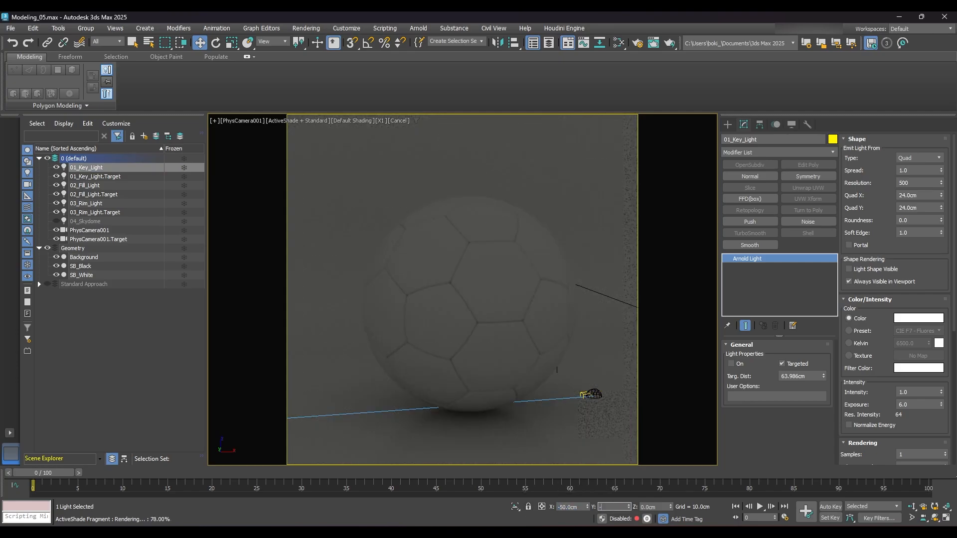
{"action": "key", "text": "Return"}
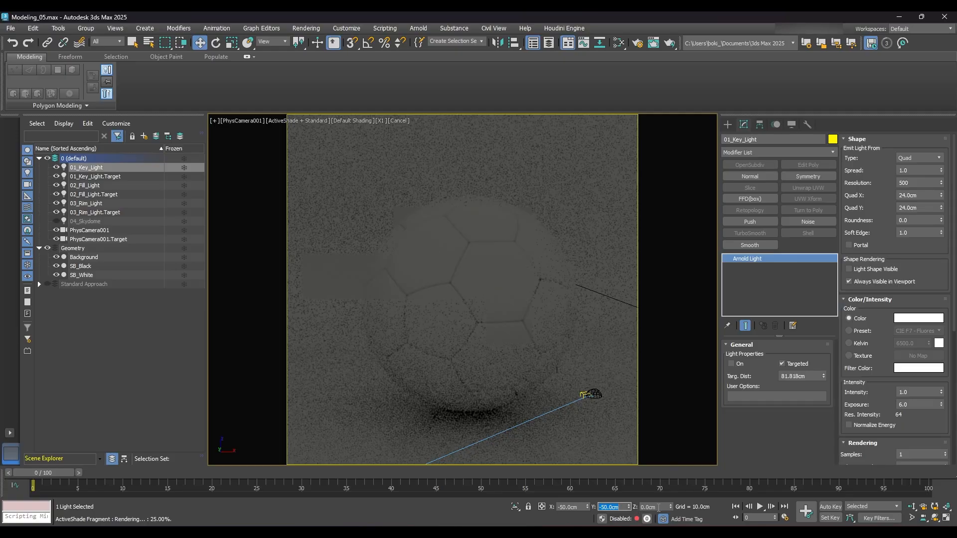
{"action": "left_click", "coordinate": [644, 507]}
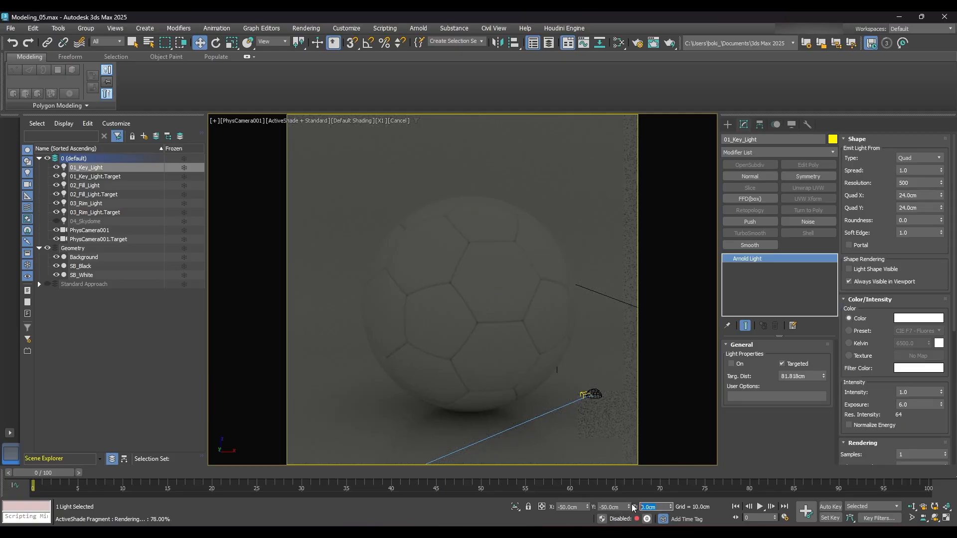
{"action": "type", "text": "38"}
{"action": "key", "text": "Return"}
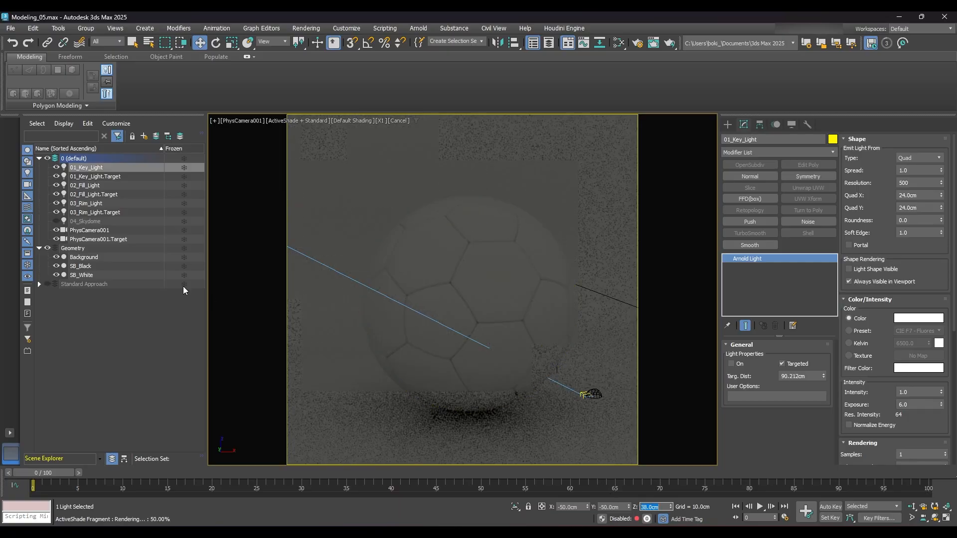
- Open a floating viewport, enlarge its Perspective view and frame the ball, backdrop and lights from the front
{"action": "left_click", "coordinate": [214, 121]}
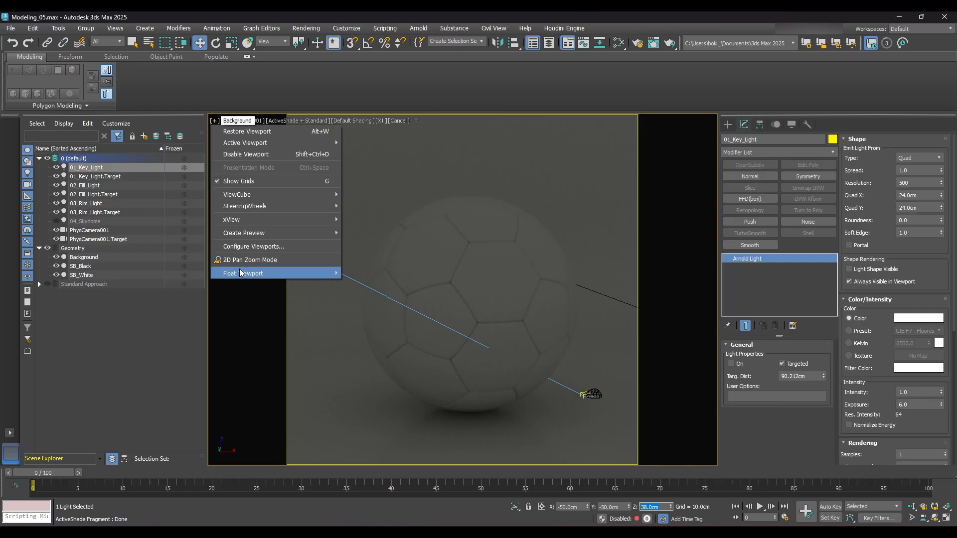
{"action": "mouse_move", "coordinate": [335, 276]}
{"action": "left_click", "coordinate": [383, 273]}
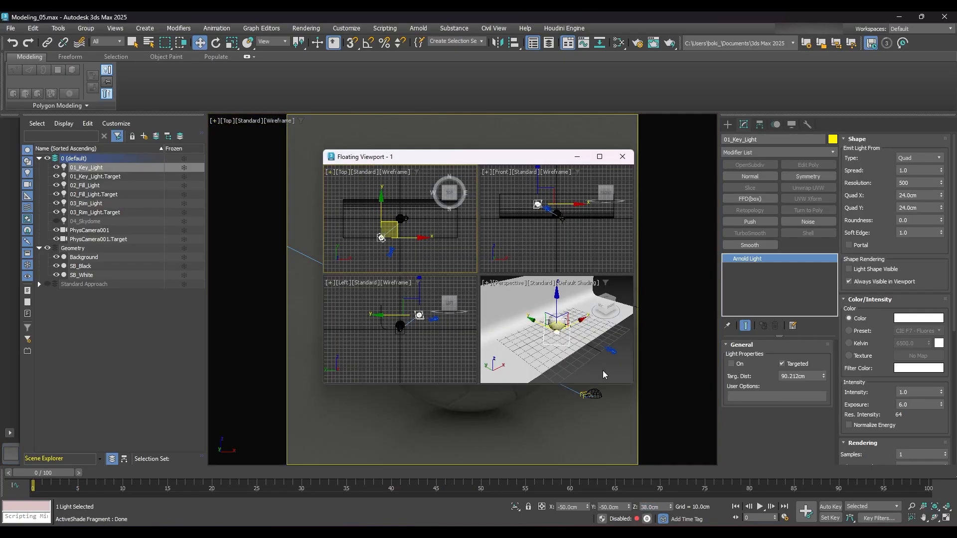
{"action": "left_click", "coordinate": [593, 369]}
{"action": "left_click_drag", "start_coordinate": [541, 157], "coordinate": [219, 295]}
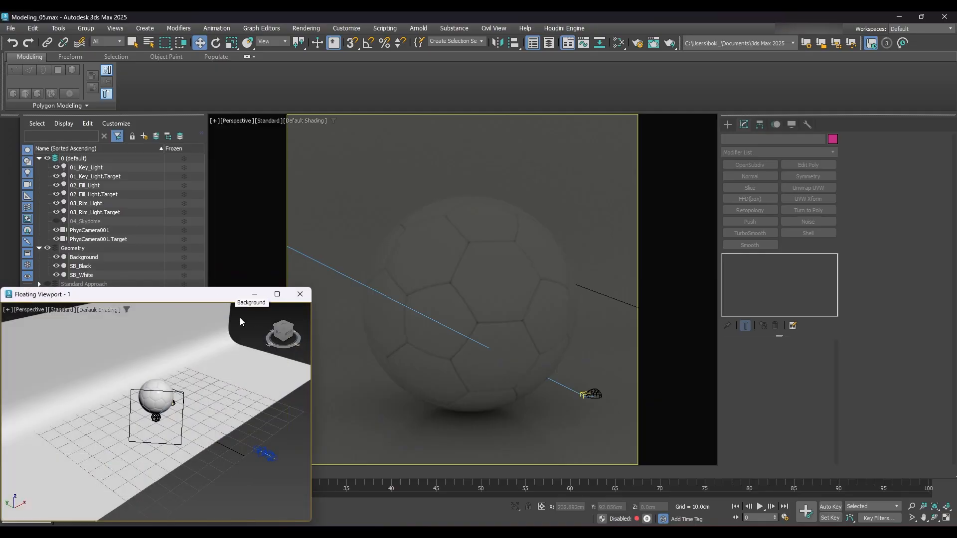
{"action": "middle_click_drag", "start_coordinate": [230, 436], "coordinate": [210, 422], "text": "alt"}
{"action": "middle_click_drag", "start_coordinate": [194, 390], "coordinate": [190, 445], "text": "alt"}
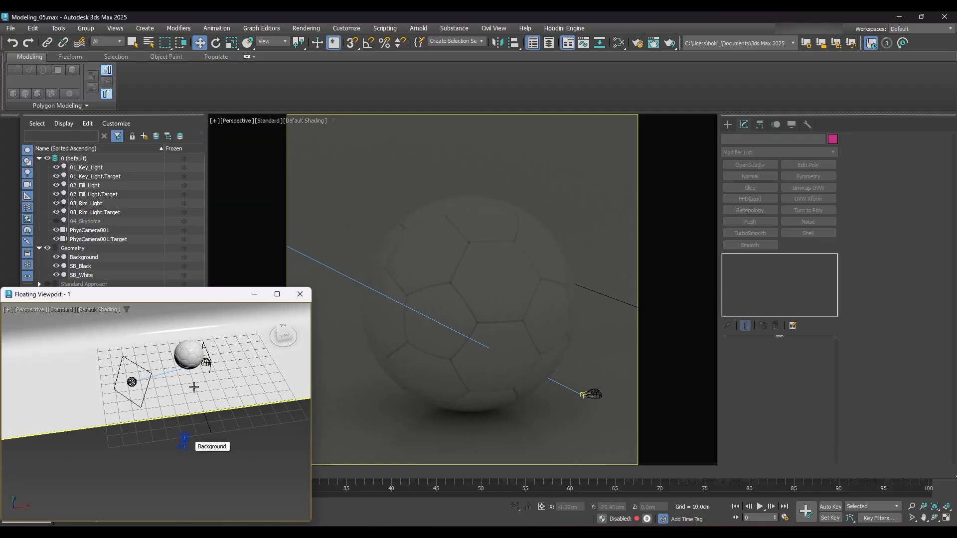
{"action": "middle_click_drag", "start_coordinate": [159, 389], "coordinate": [235, 408], "text": "alt"}
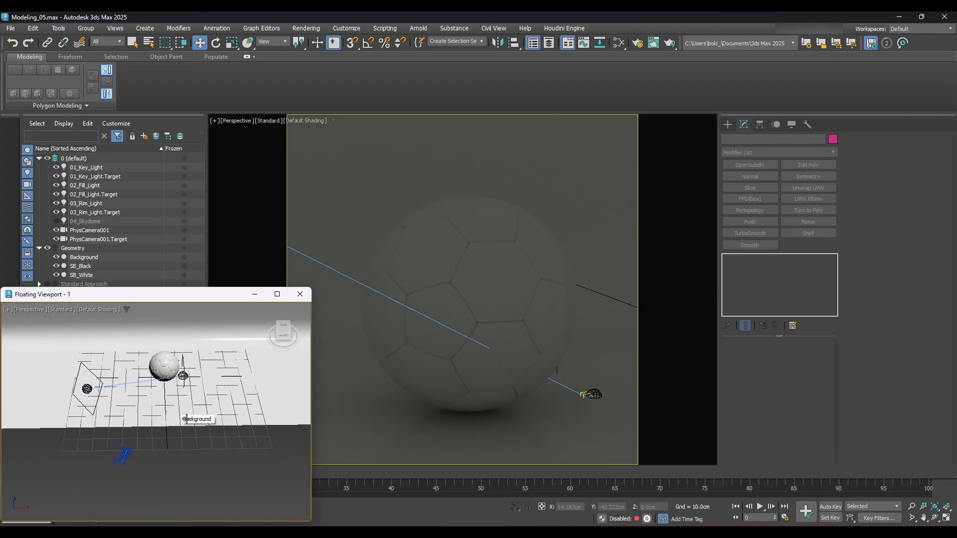
- Position the 01_Key_Light.Target at X 0, Y 0 and Z 10 cm, in the middle of the ball
{"action": "left_click", "coordinate": [89, 177]}
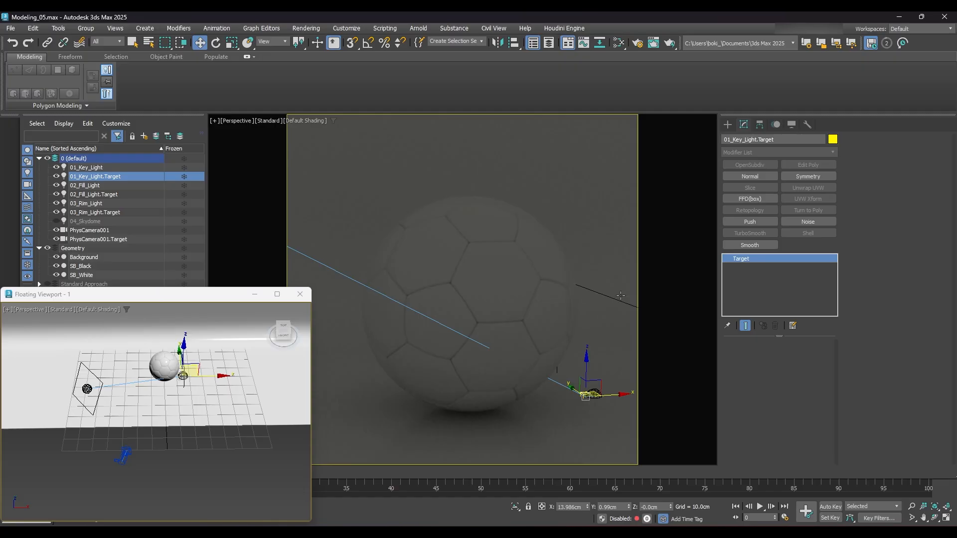
{"action": "right_click", "coordinate": [587, 507]}
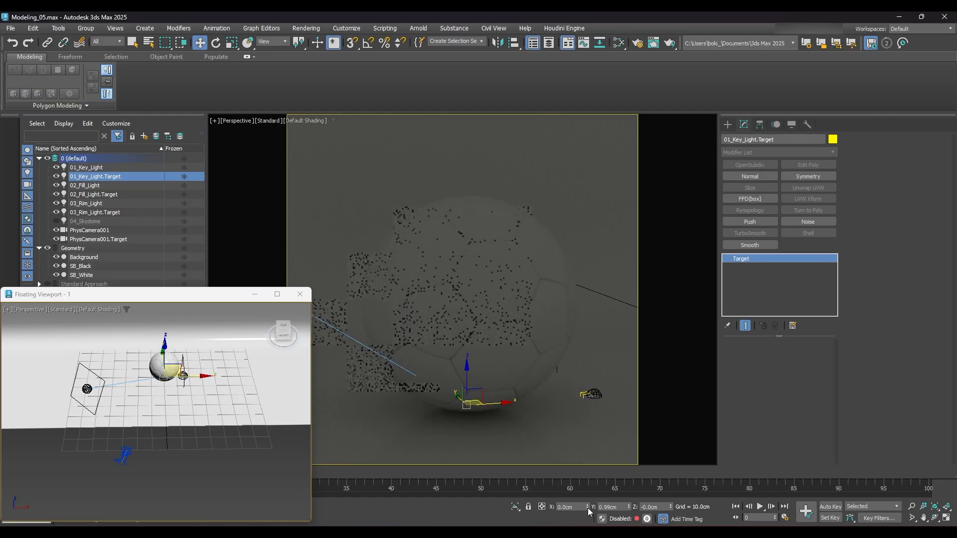
{"action": "right_click", "coordinate": [629, 507]}
{"action": "right_click", "coordinate": [670, 507]}
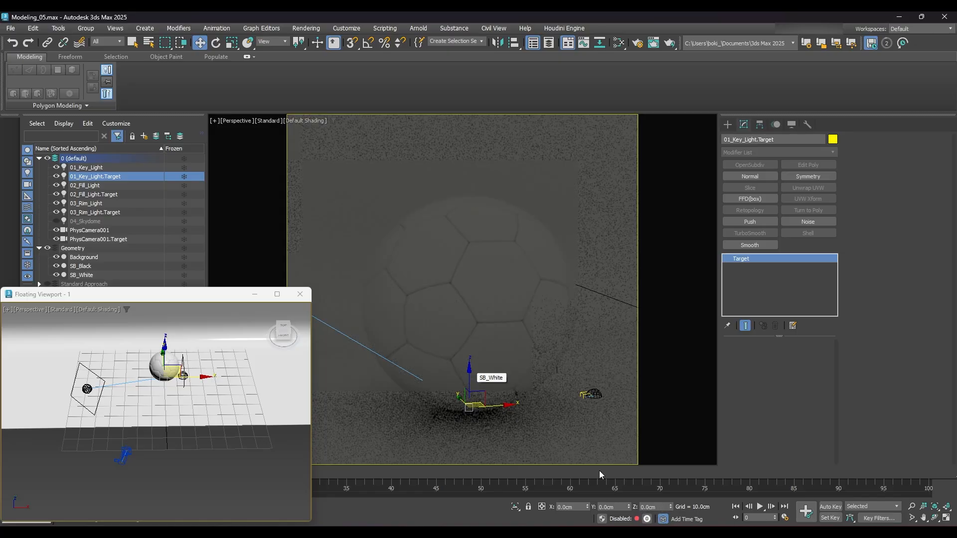
{"action": "left_click_drag", "start_coordinate": [662, 508], "coordinate": [612, 511]}
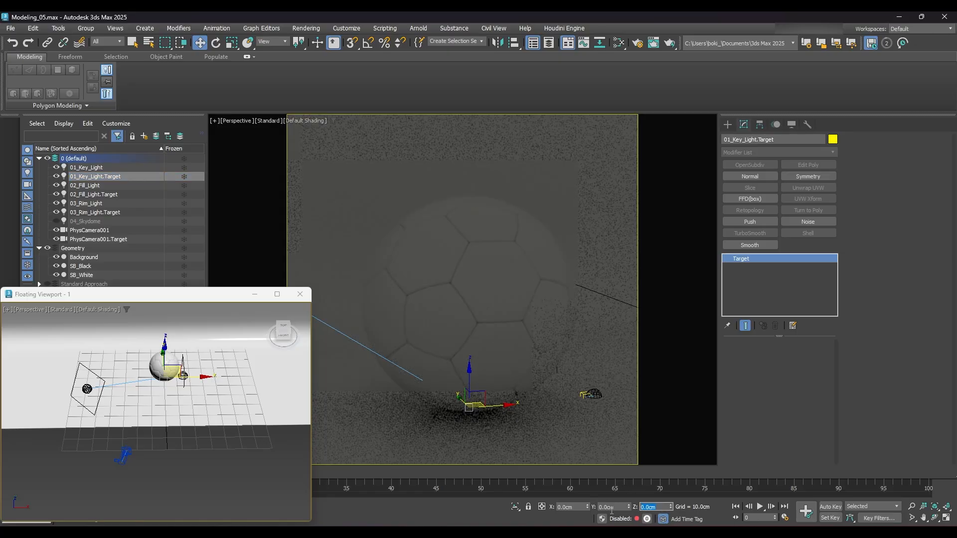
{"action": "type", "text": "10"}
{"action": "key", "text": "Return"}
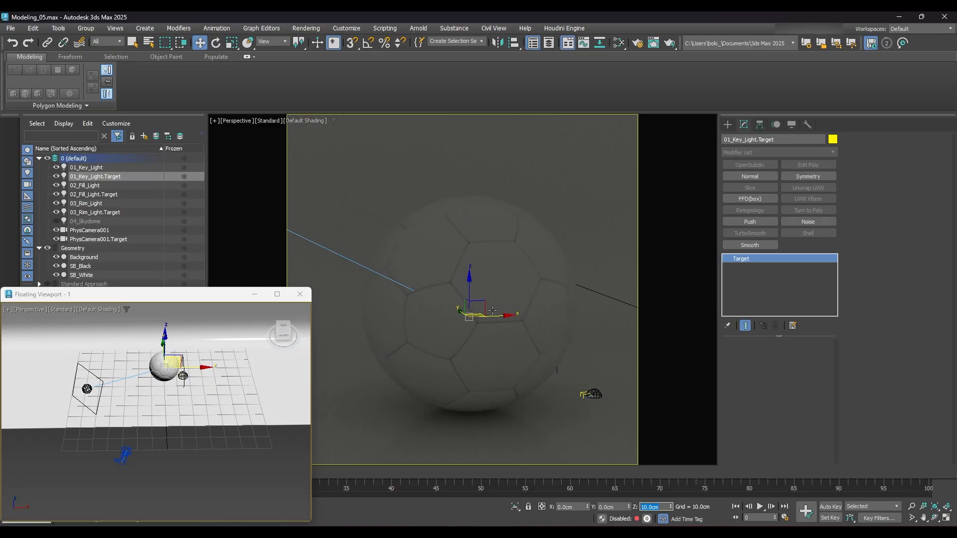
- Turn on the 01_Key_Light and set its Roundness to 1.0 and Soft Edge to 0.25
{"action": "left_click", "coordinate": [93, 168]}
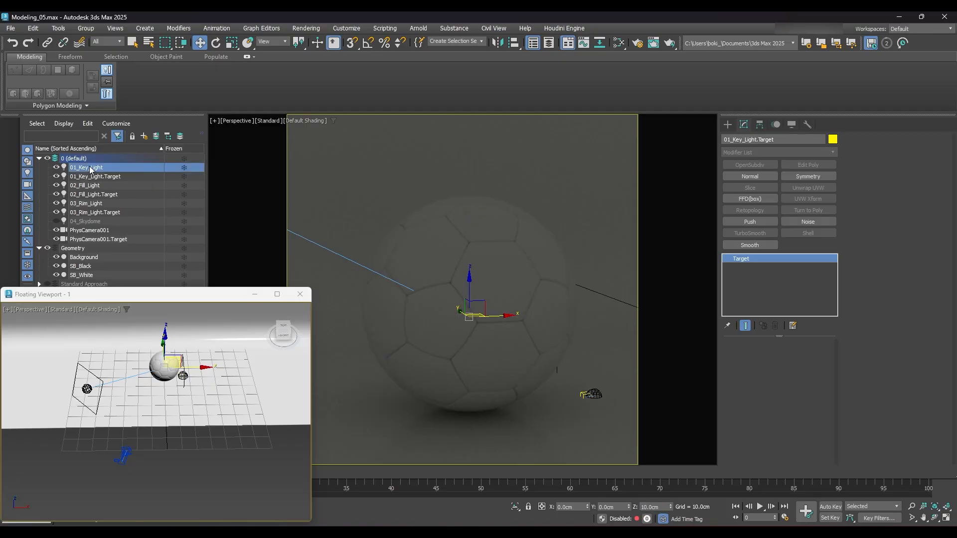
{"action": "left_click", "coordinate": [732, 365]}
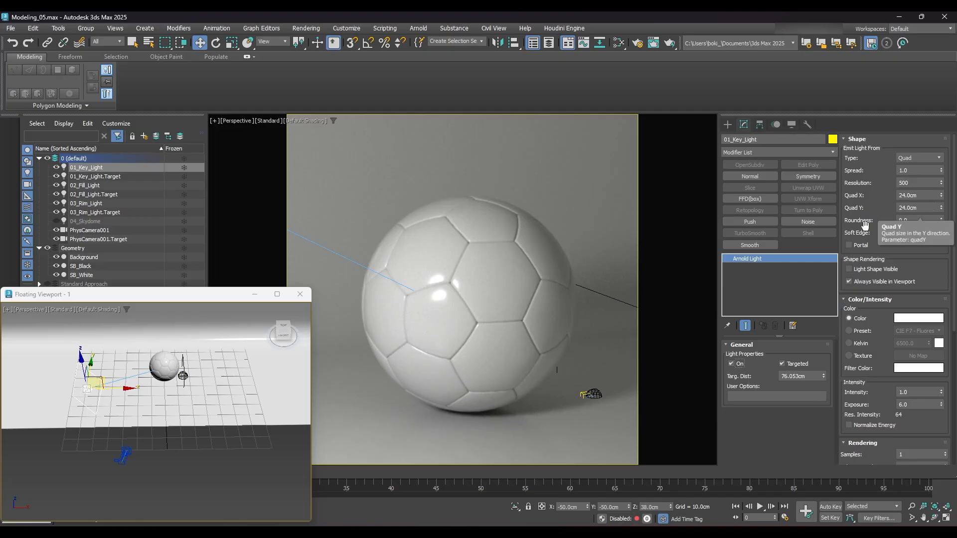
{"action": "left_click", "coordinate": [905, 221]}
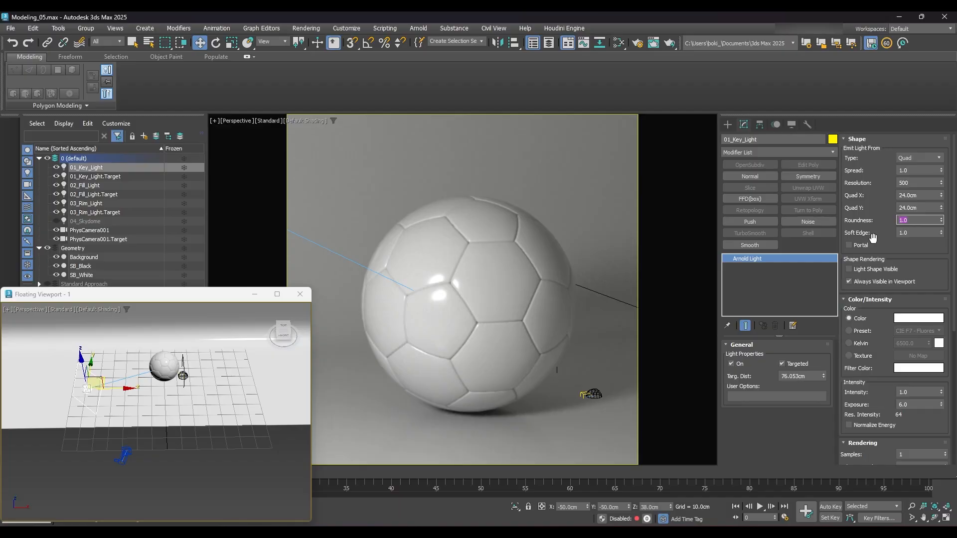
{"action": "left_click", "coordinate": [911, 233]}
{"action": "right_click", "coordinate": [516, 326]}
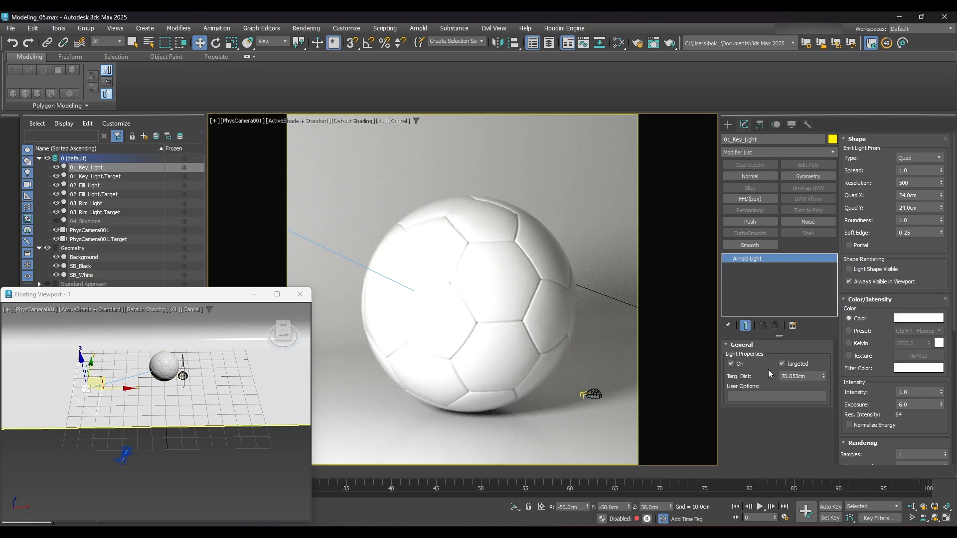
- Keep the key light's color pure white and set its Intensity to 2.75 and Exposure to 2.75
{"action": "left_click", "coordinate": [914, 319]}
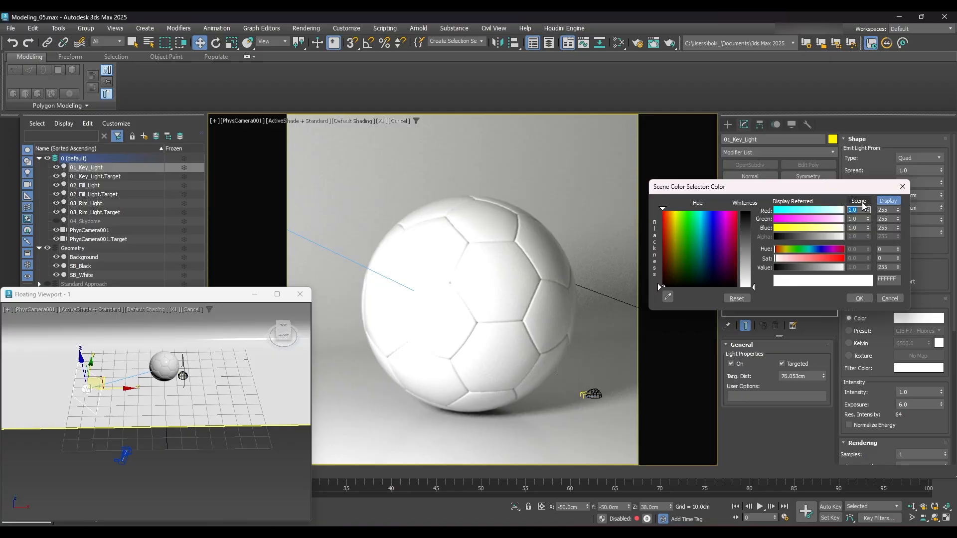
{"action": "left_click", "coordinate": [860, 299]}
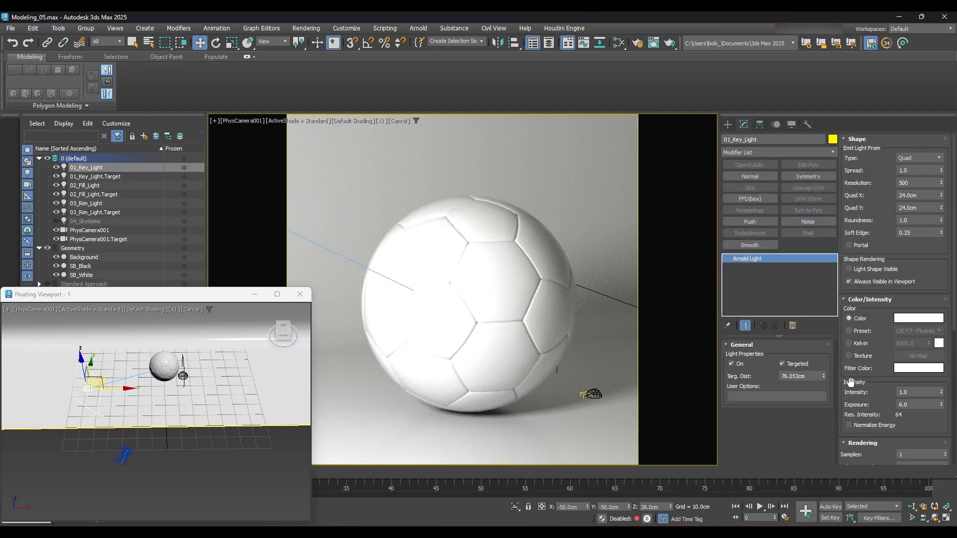
{"action": "left_click", "coordinate": [918, 392]}
{"action": "mouse_move", "coordinate": [890, 430]}
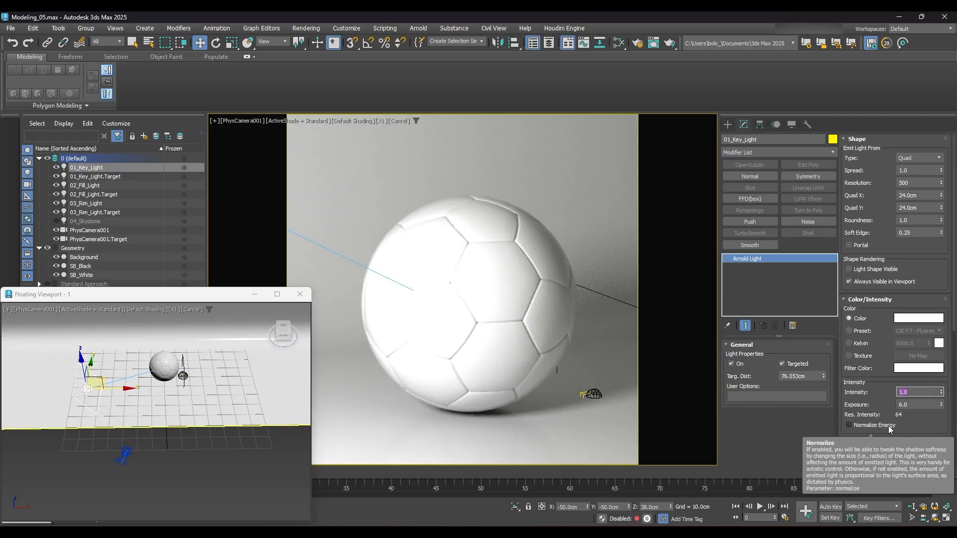
{"action": "type", "text": "2.75"}
{"action": "key", "text": "Tab"}
{"action": "type", "text": "2.7"}
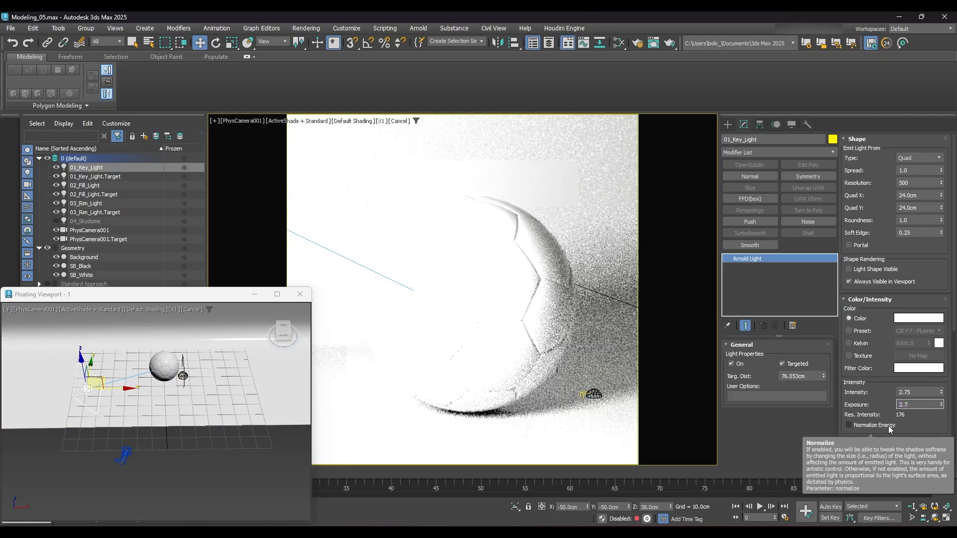
{"action": "type", "text": "5"}
{"action": "key", "text": "Return"}
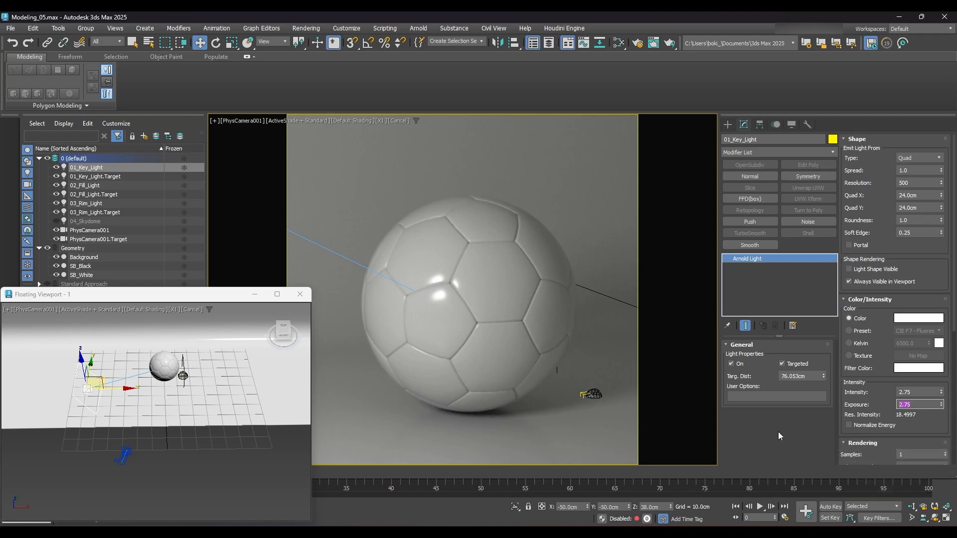
- Turn off the 01_Key_Light's illumination
{"action": "scroll", "coordinate": [861, 452], "scroll_direction": "down", "scroll_amount": 1}
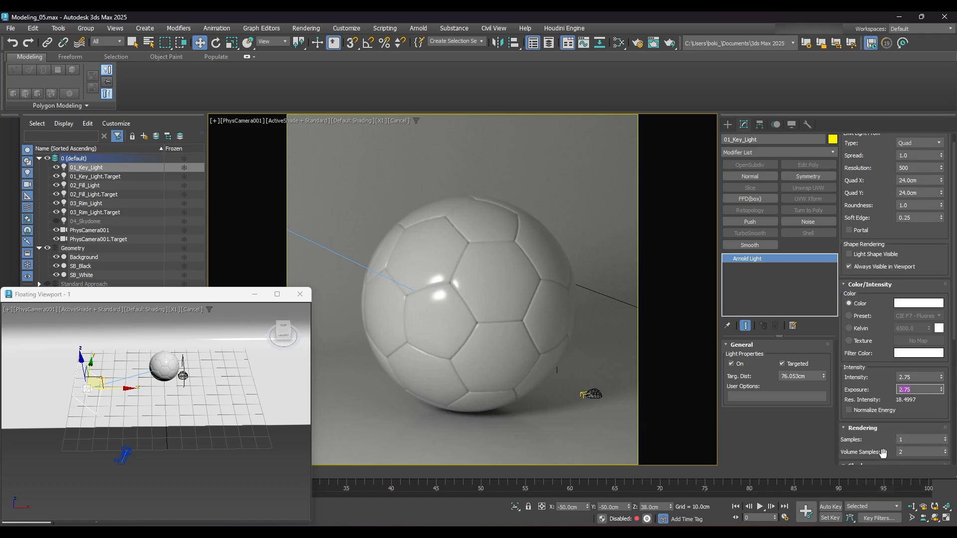
{"action": "left_click", "coordinate": [801, 443]}
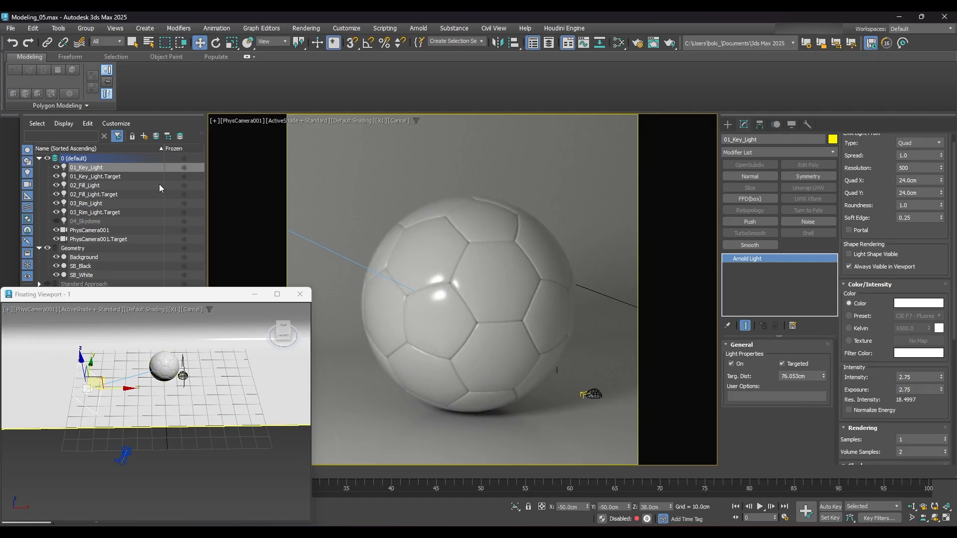
{"action": "left_click", "coordinate": [731, 365]}
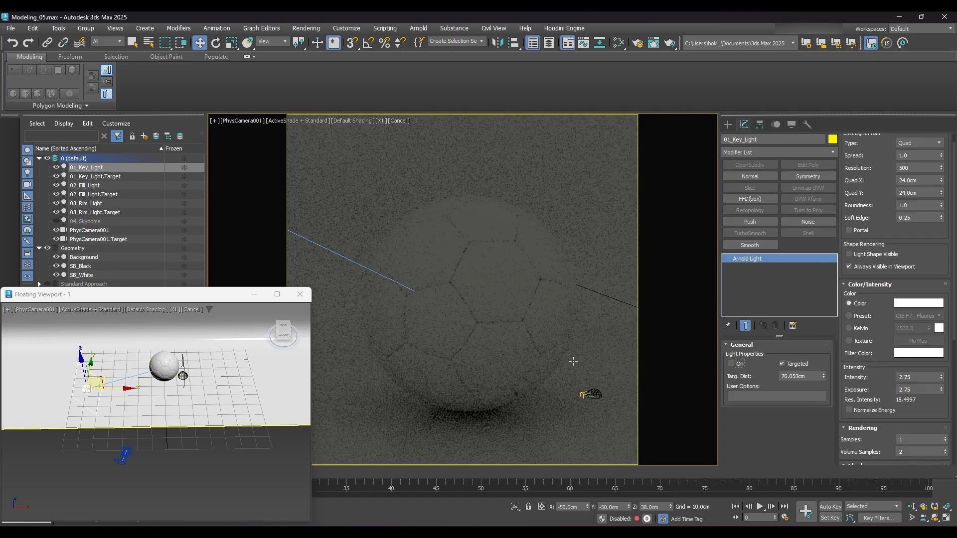
- Position the 02_Fill_Light at X 70, Y -30 and Z 20 cm, on the opposite side of the ball from the key light
{"action": "left_click", "coordinate": [88, 186]}
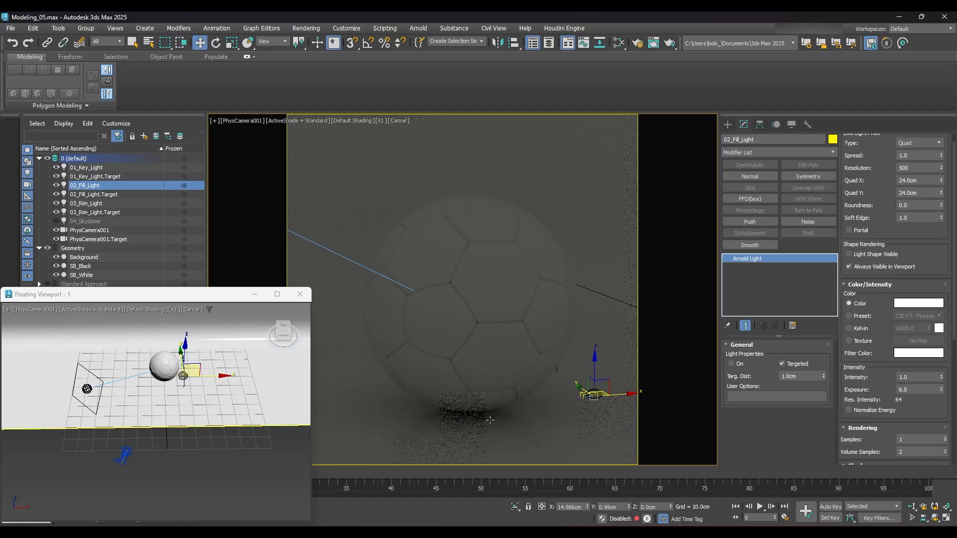
{"action": "left_click", "coordinate": [580, 507]}
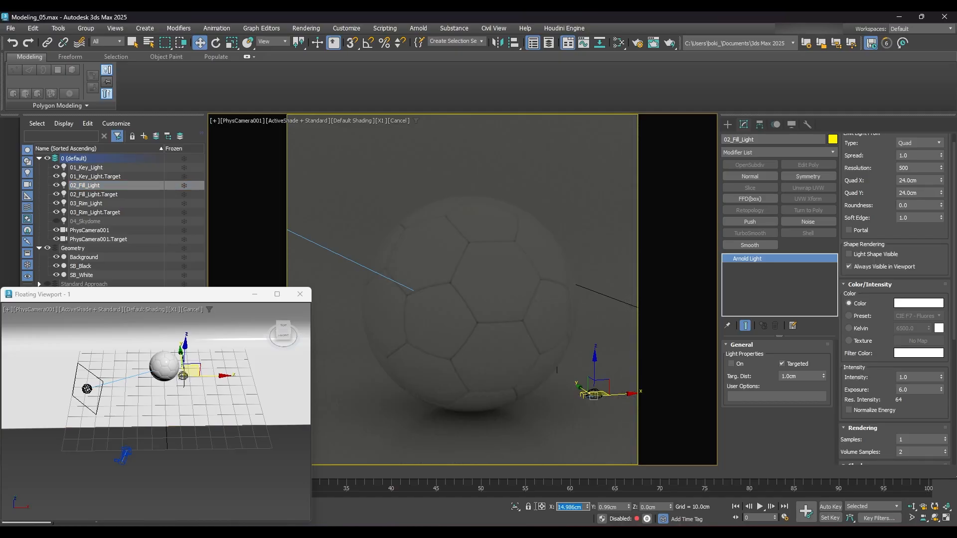
{"action": "type", "text": "70"}
{"action": "key", "text": "Return"}
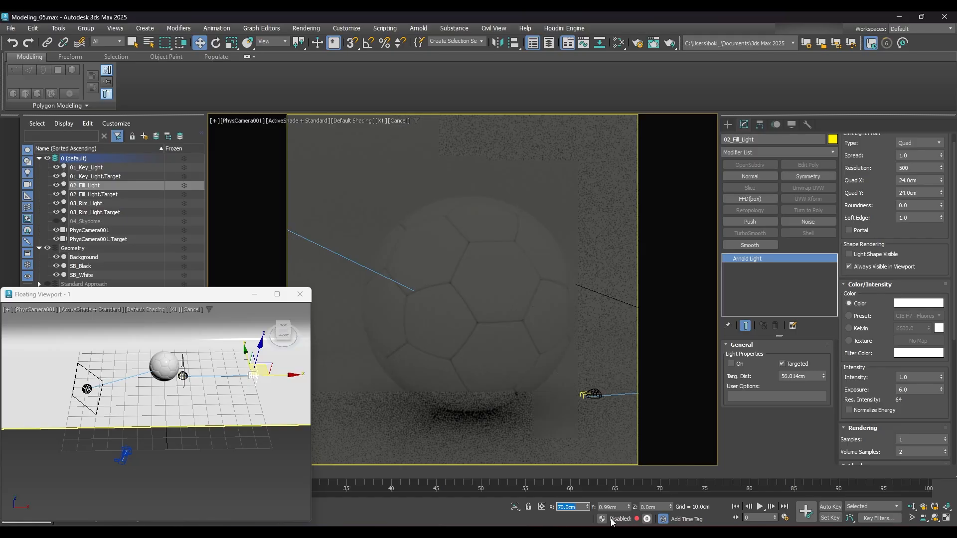
{"action": "key", "text": "Tab"}
{"action": "type", "text": "-30"}
{"action": "key", "text": "Return"}
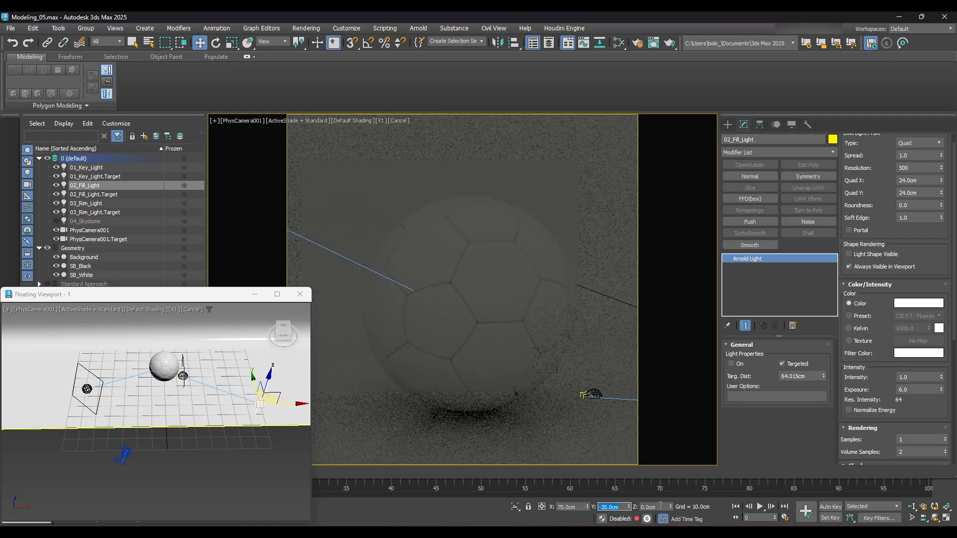
{"action": "key", "text": "Tab"}
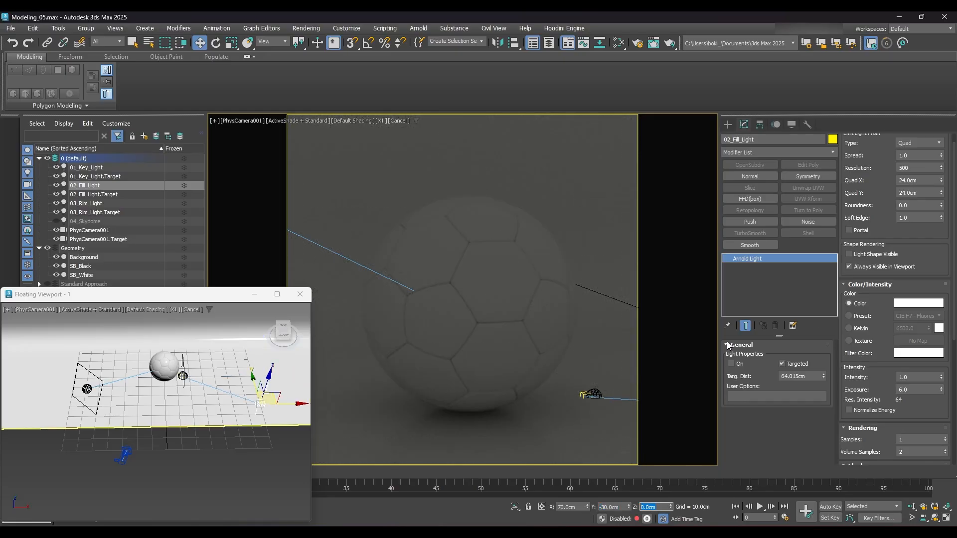
{"action": "type", "text": "20"}
{"action": "key", "text": "Return"}
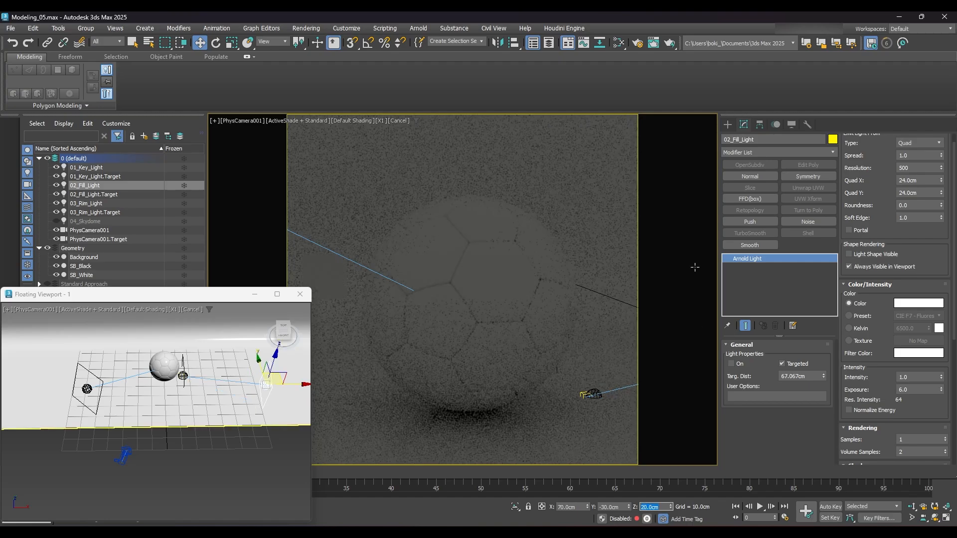
- Position the 02_Fill_Light.Target at X 0, Y 0 and Z 10 cm, aiming the fill light at the middle of the ball
{"action": "middle_click_drag", "start_coordinate": [215, 398], "coordinate": [203, 429], "text": "alt"}
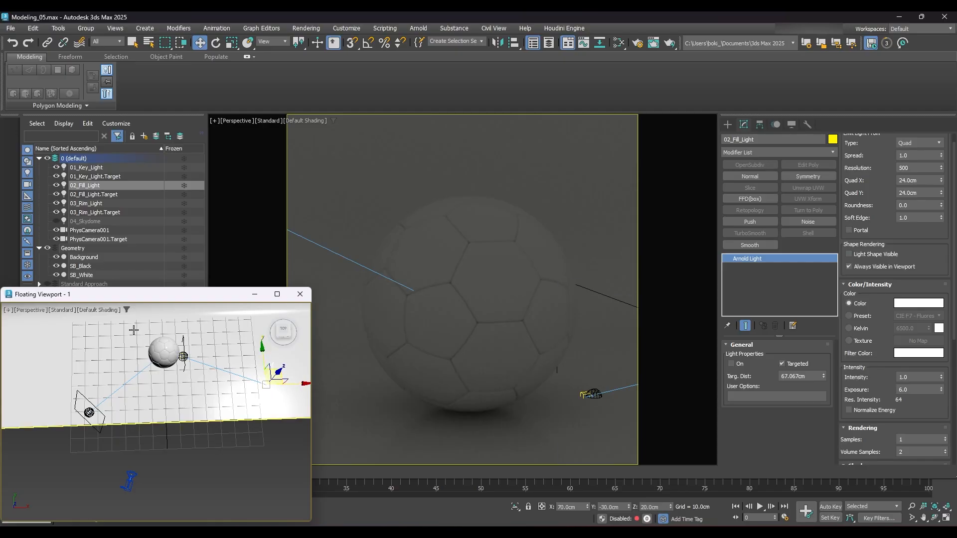
{"action": "middle_click_drag", "start_coordinate": [214, 365], "coordinate": [30, 395], "text": "alt"}
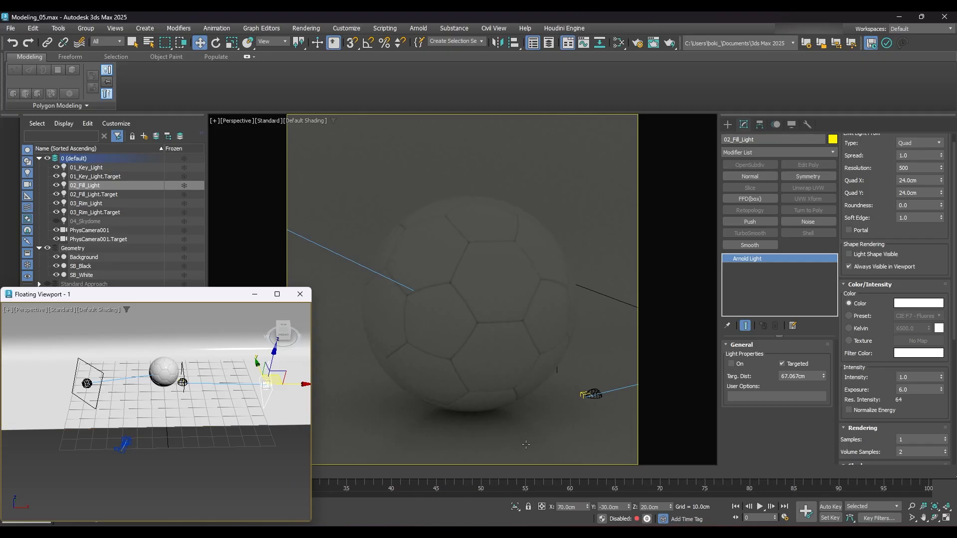
{"action": "left_click", "coordinate": [98, 194]}
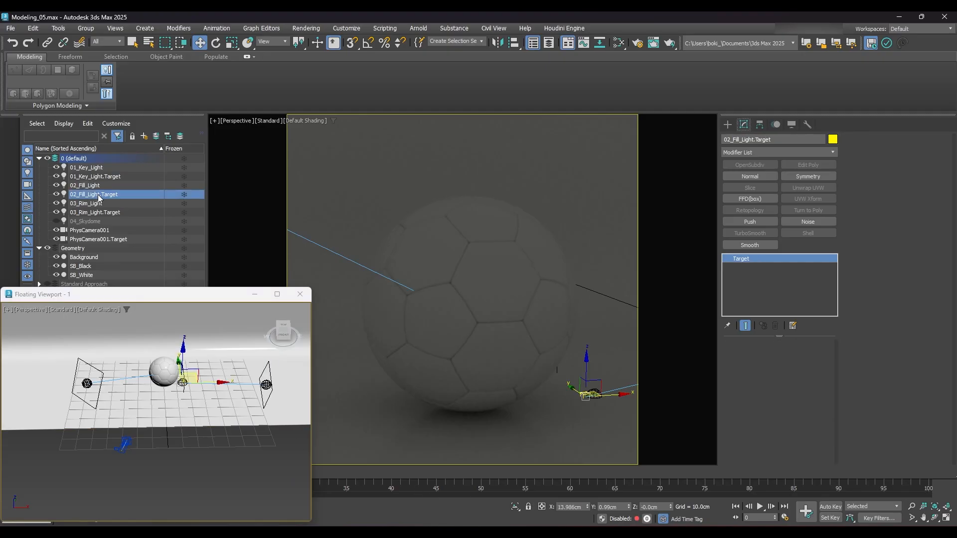
{"action": "right_click", "coordinate": [588, 507]}
{"action": "right_click", "coordinate": [629, 508]}
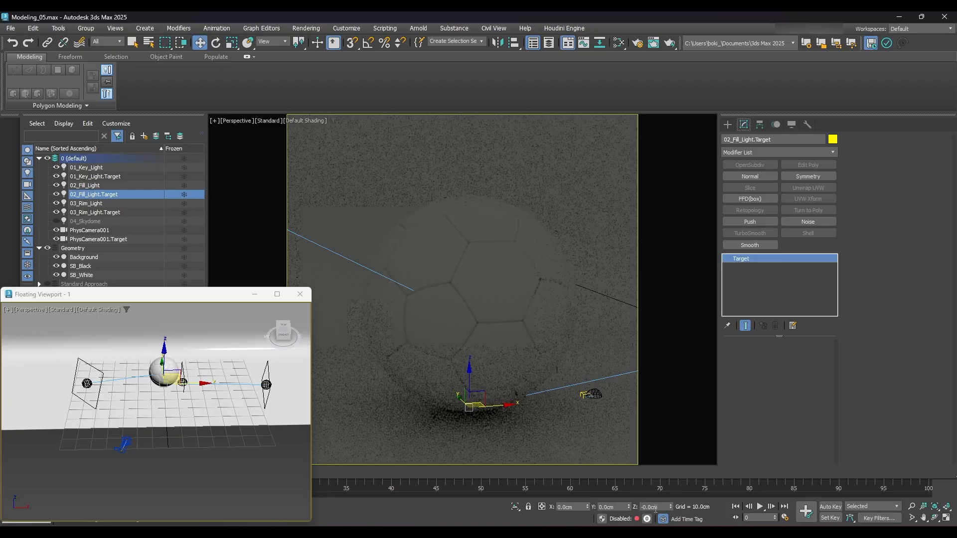
{"action": "right_click", "coordinate": [670, 507]}
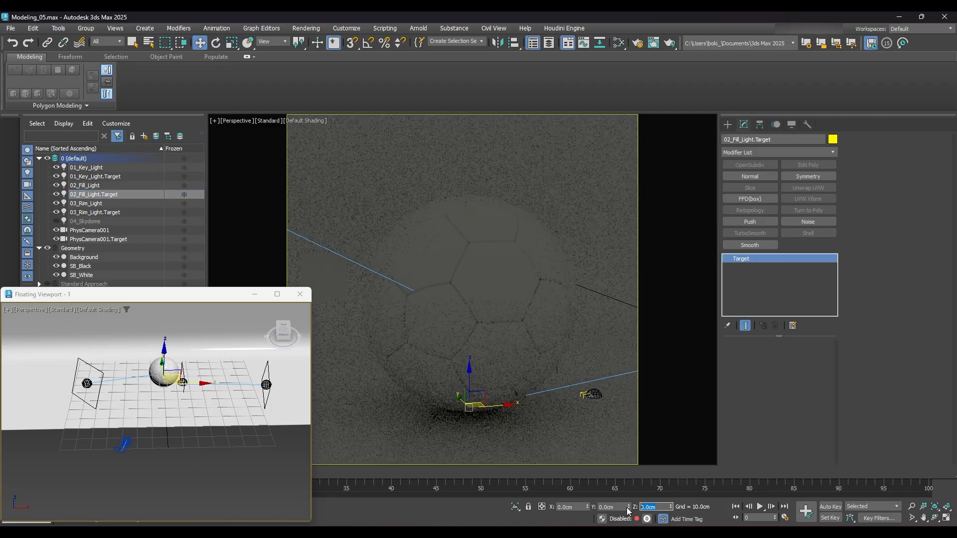
{"action": "type", "text": "10"}
{"action": "key", "text": "Return"}
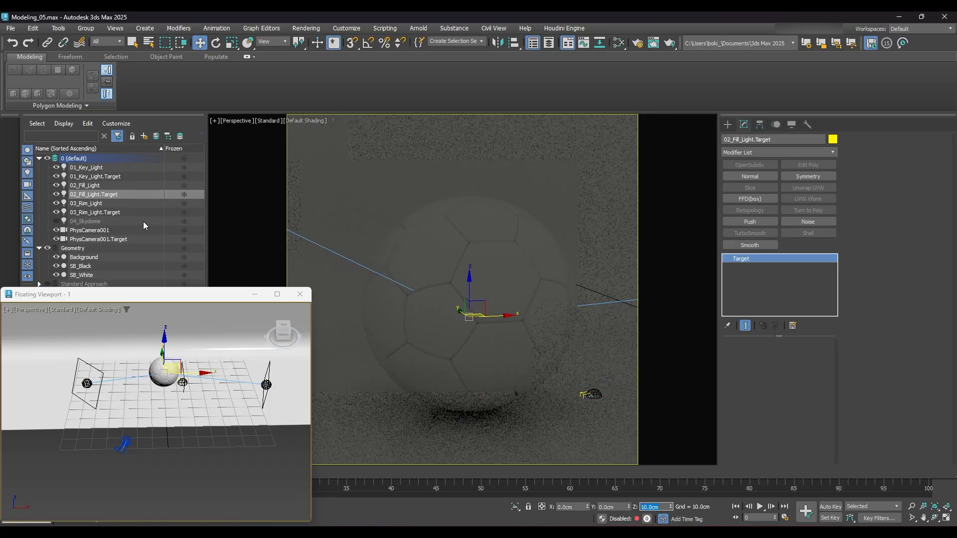
- Turn on the 02_Fill_Light's illumination
{"action": "left_click", "coordinate": [95, 185]}
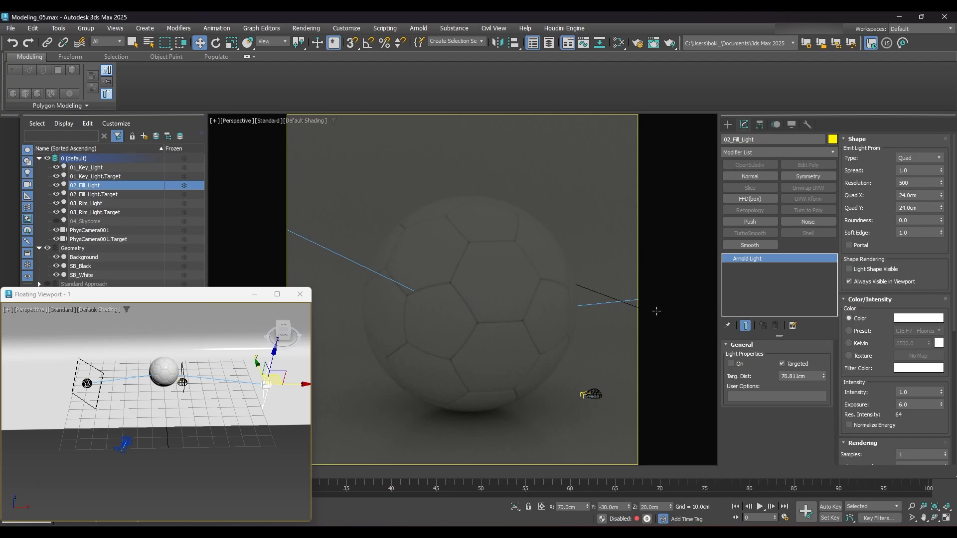
{"action": "left_click", "coordinate": [733, 364]}
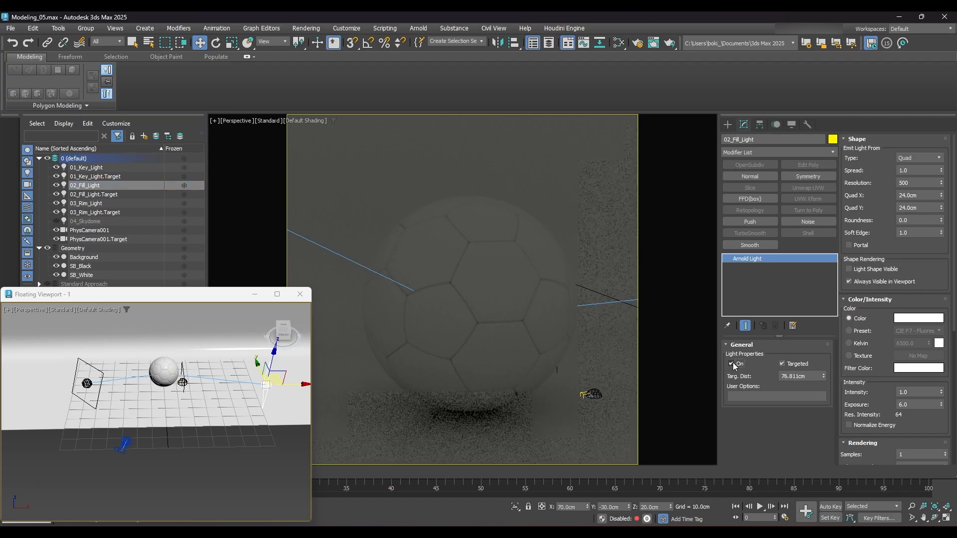
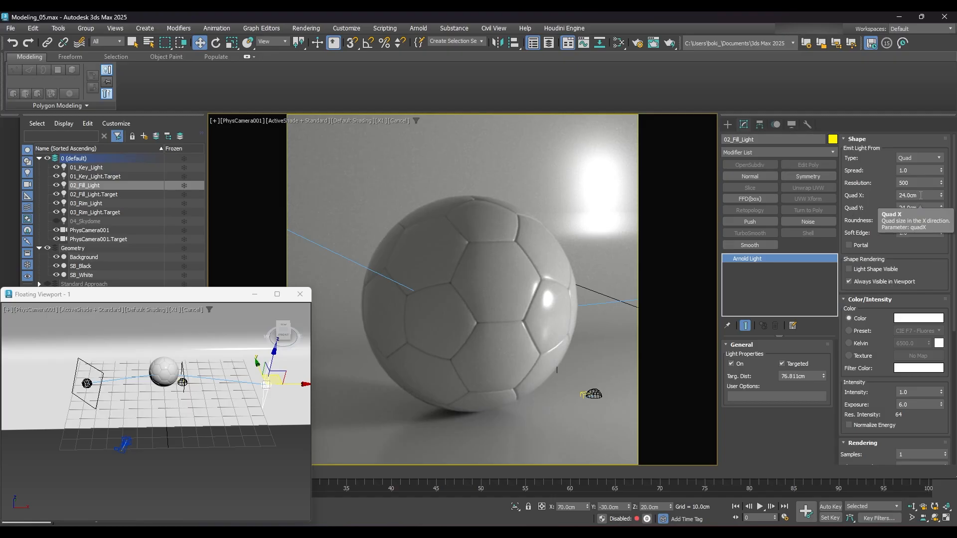
- Set the 02_Fill_Light's Quad X and Quad Y sizes to 25 cm each
{"action": "double_click", "coordinate": [919, 194]}
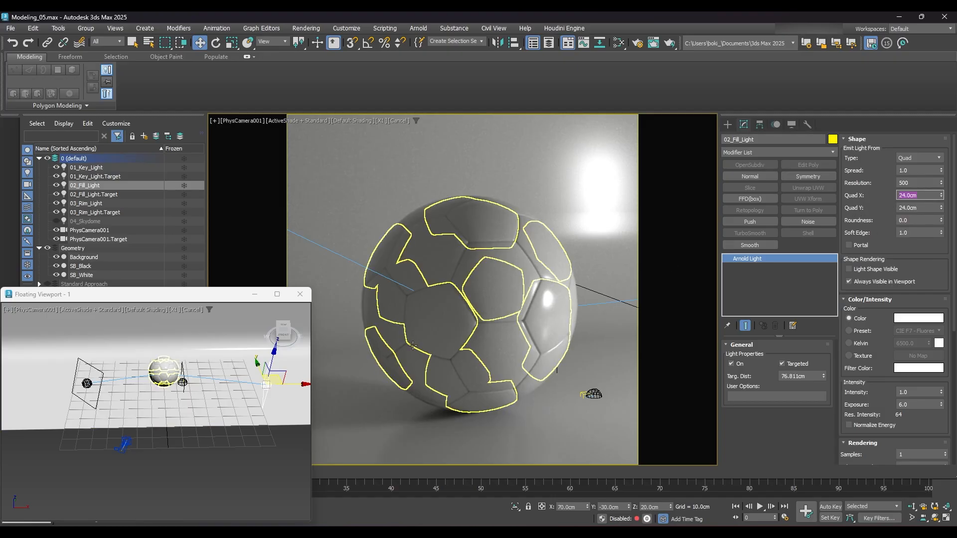
{"action": "middle_click_drag", "start_coordinate": [197, 386], "coordinate": [185, 402], "text": "alt"}
{"action": "scroll", "coordinate": [197, 383], "scroll_direction": "up", "scroll_amount": 4}
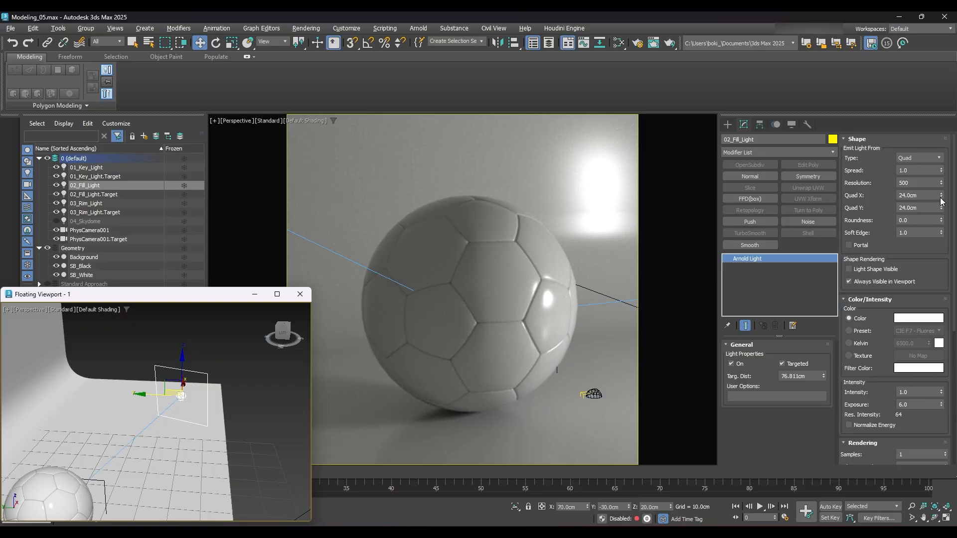
{"action": "left_click_drag", "start_coordinate": [941, 196], "coordinate": [936, 130]}
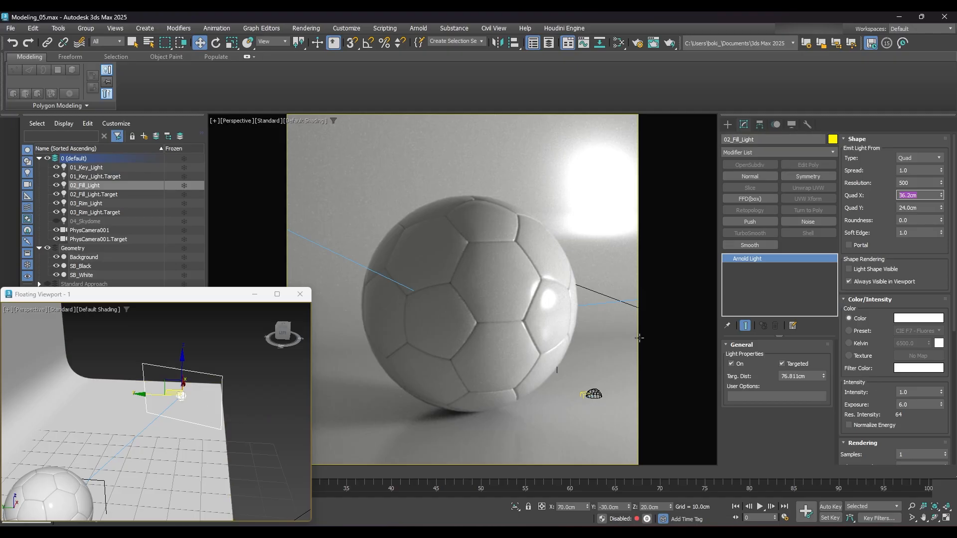
{"action": "type", "text": "25"}
{"action": "key", "text": "Tab"}
{"action": "type", "text": "25"}
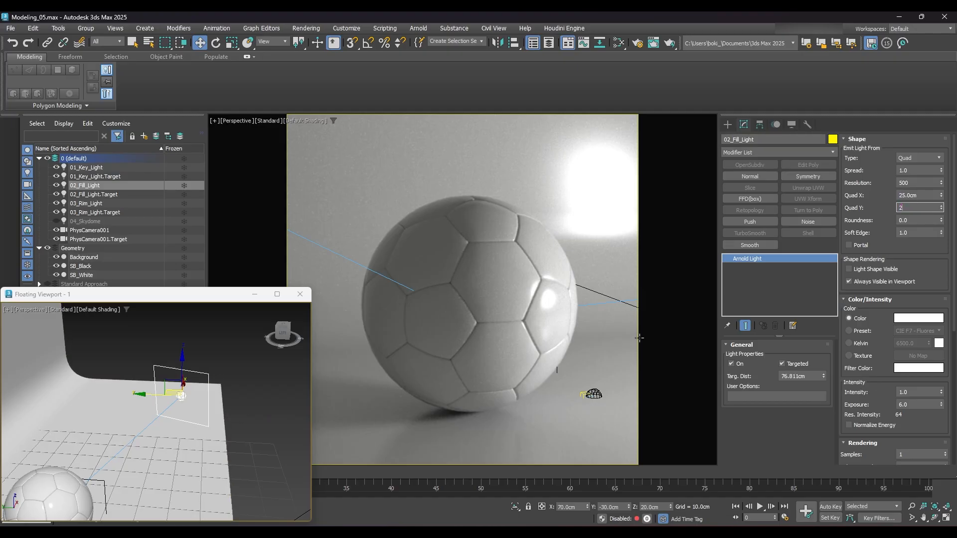
{"action": "key", "text": "Return"}
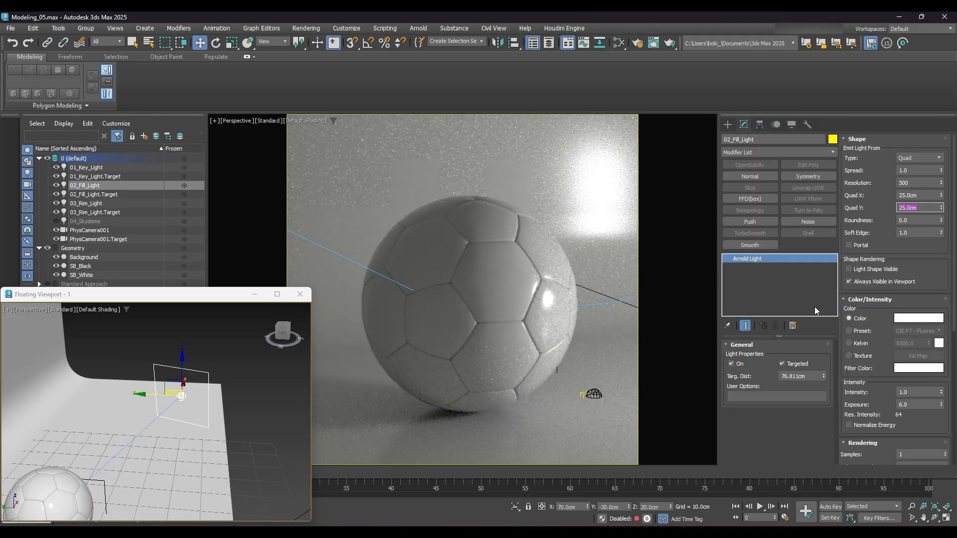
- Set the 02_Fill_Light's shape roundness to 1.0
{"action": "key", "text": "Tab"}
{"action": "type", "text": "1"}
{"action": "key", "text": "Return"}
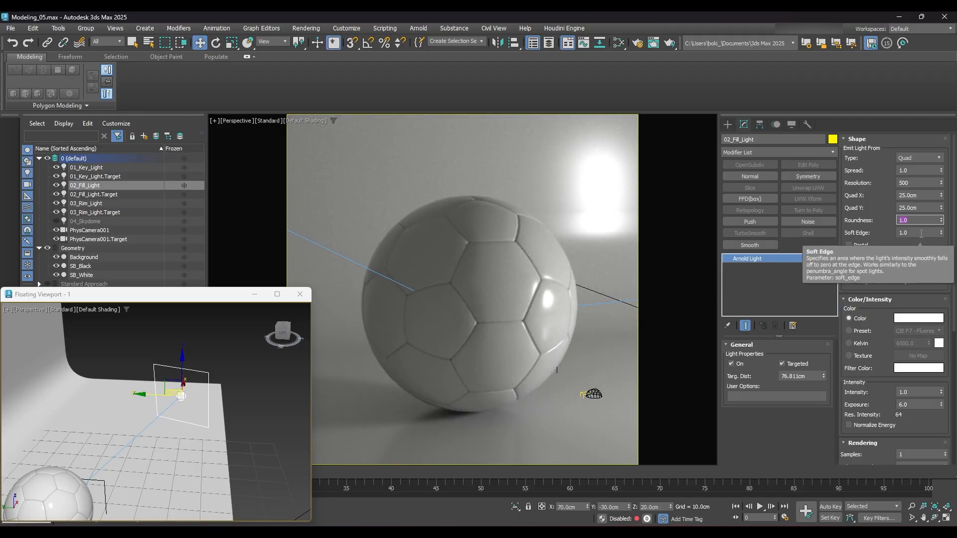
- Set the 02_Fill_Light's intensity to 2.0 and its exposure to 2.0
{"action": "scroll", "coordinate": [884, 347], "scroll_direction": "down", "scroll_amount": 1}
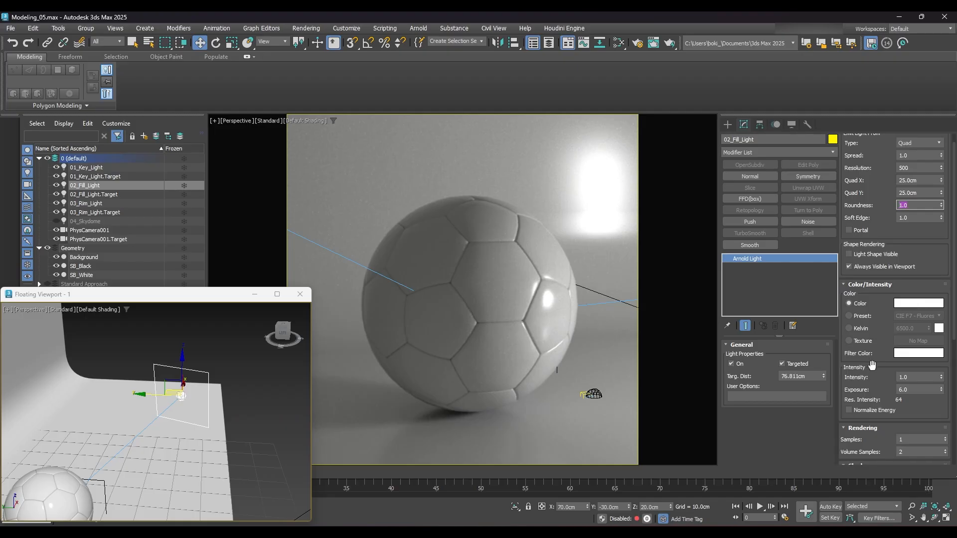
{"action": "scroll", "coordinate": [891, 403], "scroll_direction": "down", "scroll_amount": 2}
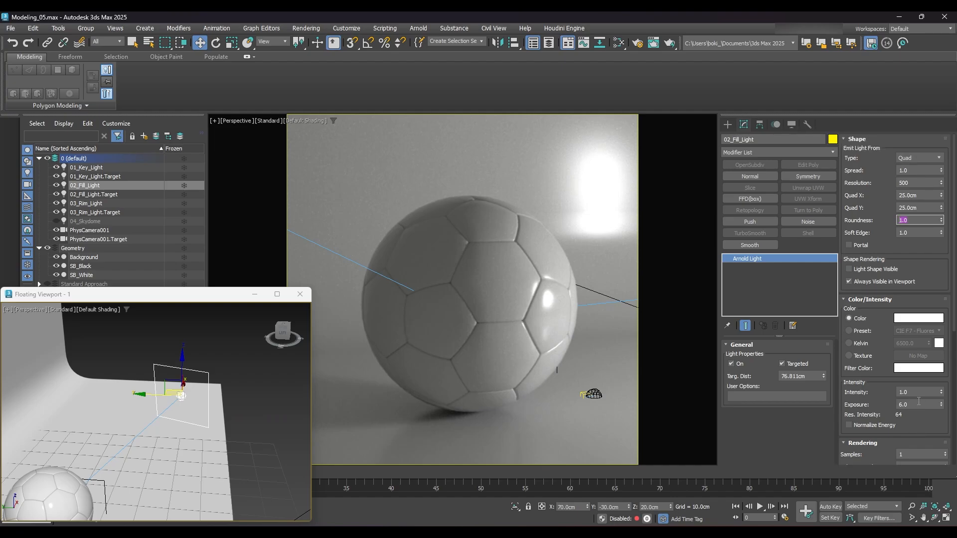
{"action": "left_click", "coordinate": [918, 346]}
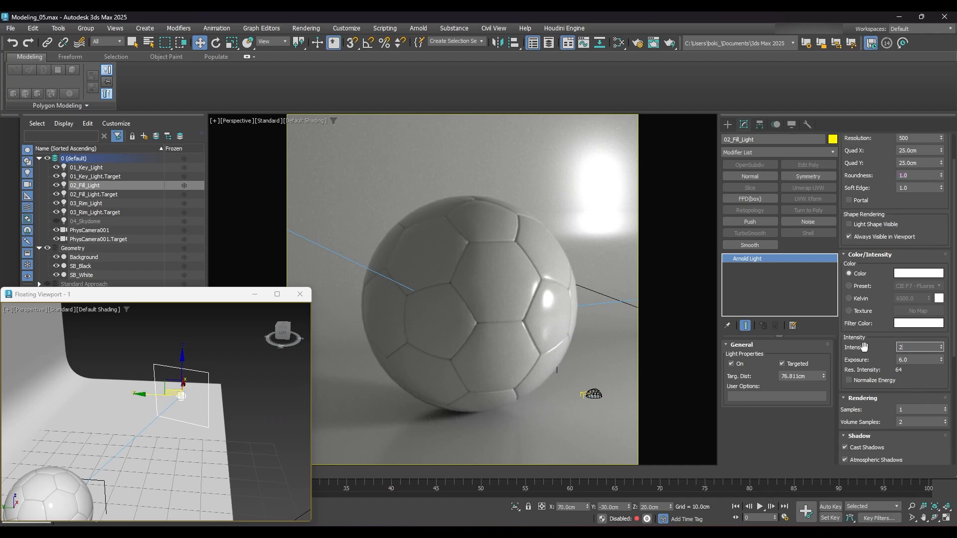
{"action": "key", "text": "Tab"}
{"action": "type", "text": "2"}
{"action": "key", "text": "Return"}
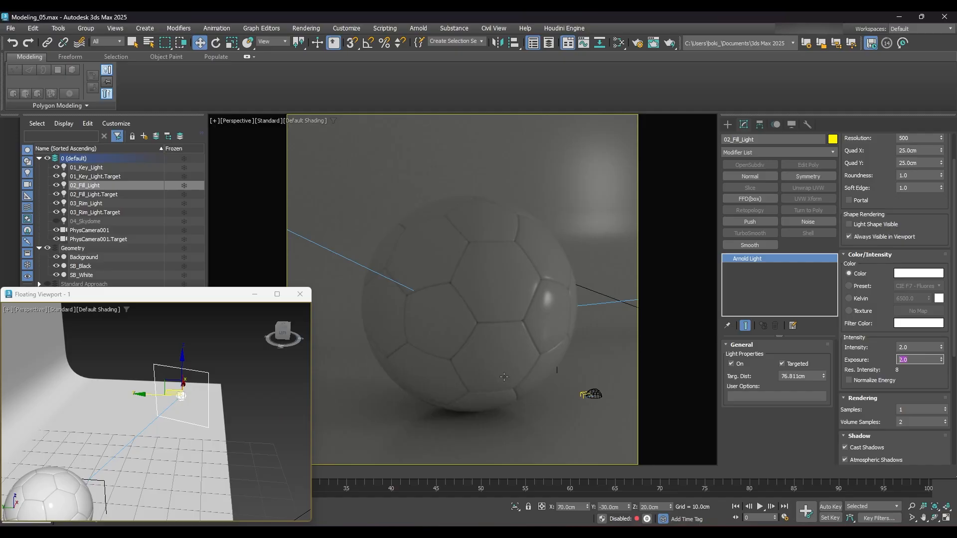
{"action": "key", "text": "Tab"}
- Turn on the illumination of both the 01_Key_Light and the 02_Fill_Light
{"action": "left_click", "coordinate": [91, 169]}
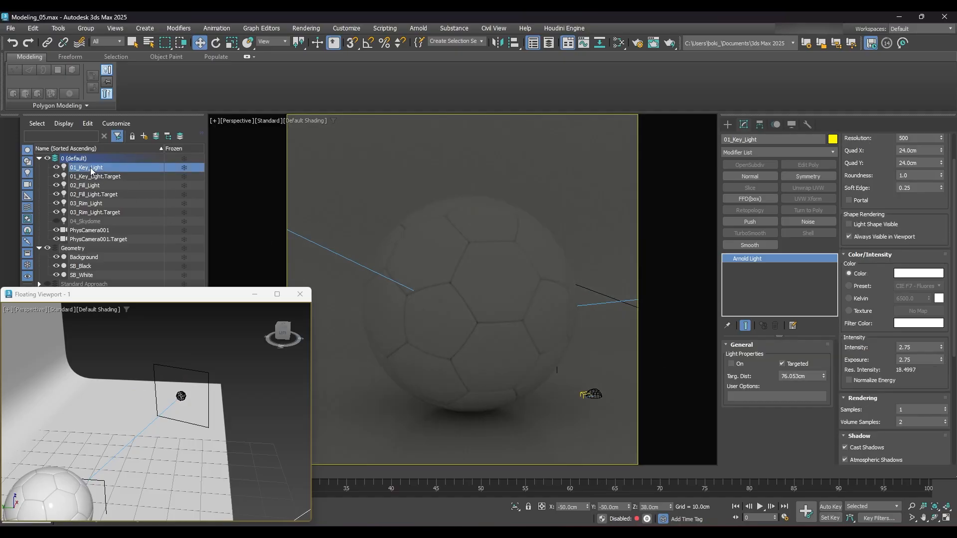
{"action": "left_click", "coordinate": [731, 364]}
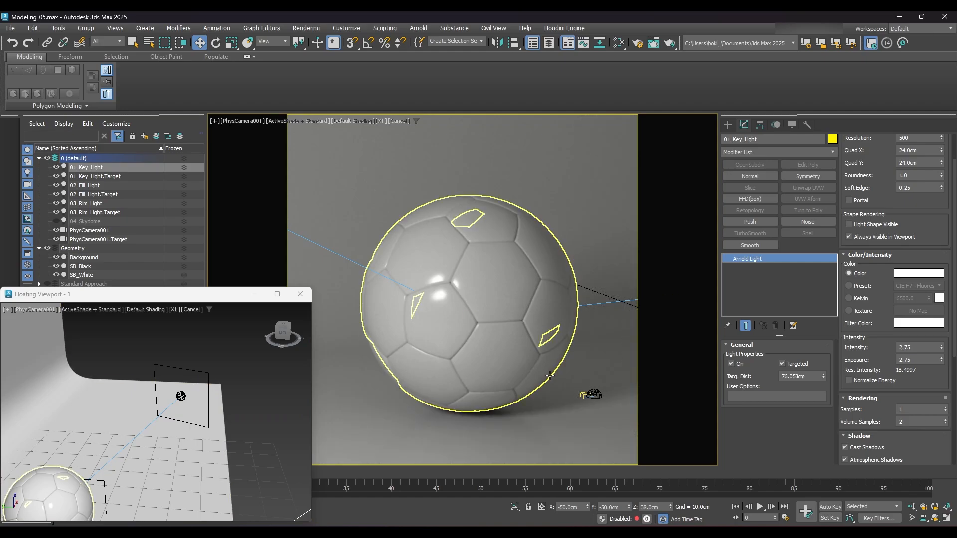
{"action": "left_click", "coordinate": [96, 186]}
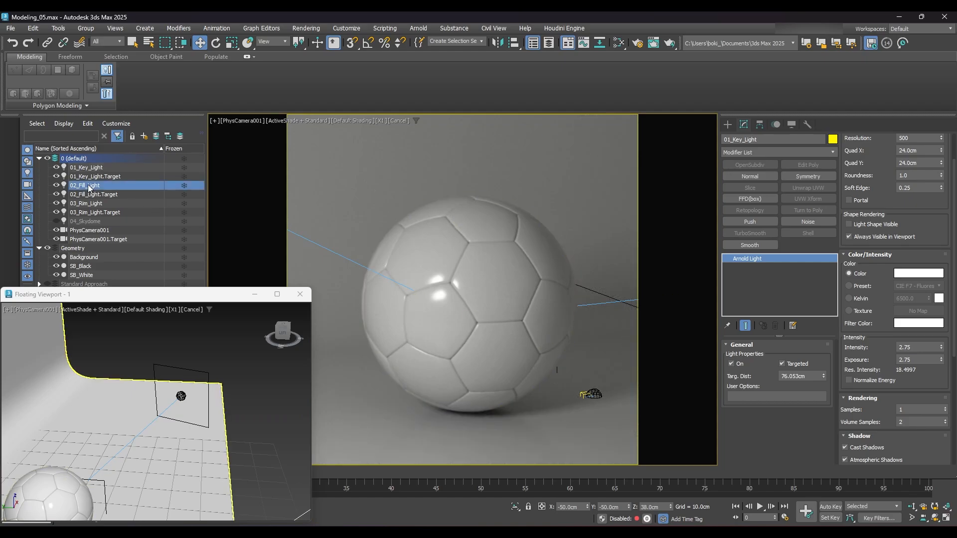
{"action": "left_click", "coordinate": [732, 363]}
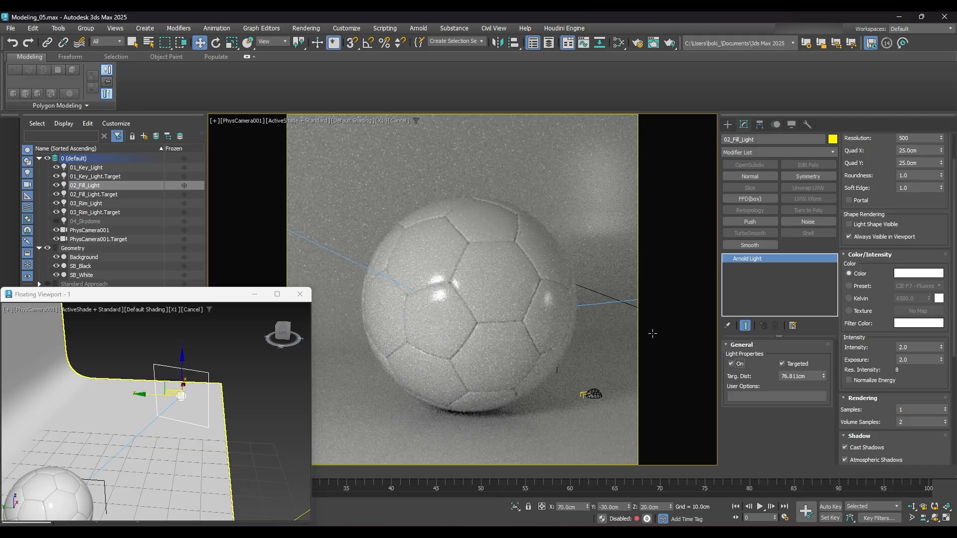
- Toggle the 02_Fill_Light off and back on to compare the ball's shading with and without it
{"action": "left_click", "coordinate": [731, 365]}
{"action": "left_click", "coordinate": [731, 365]}
{"action": "left_click", "coordinate": [732, 363]}
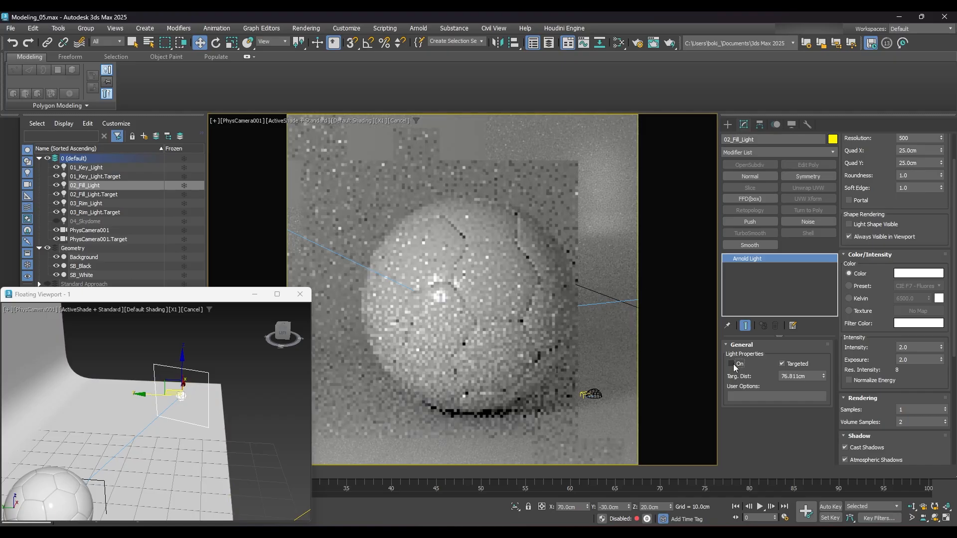
{"action": "left_click", "coordinate": [732, 364]}
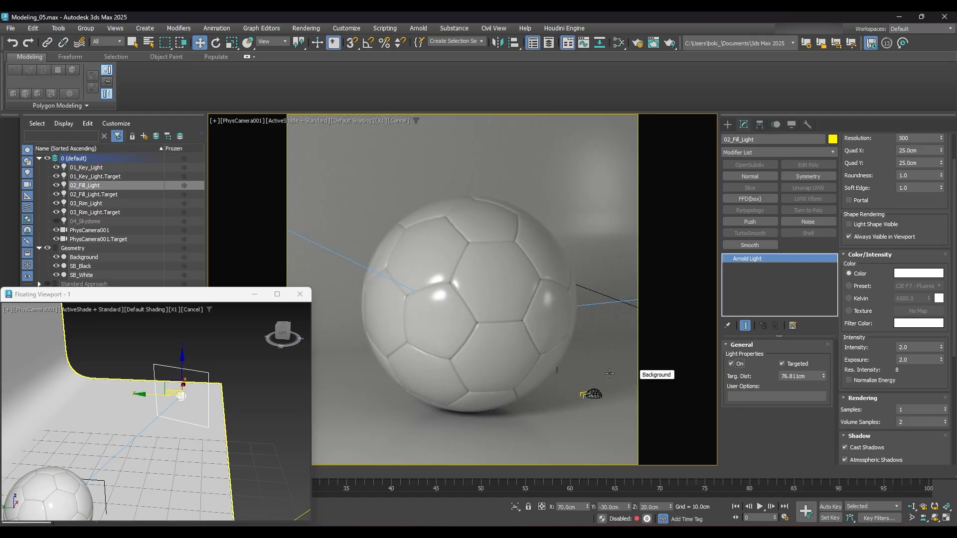
- Position the 03_Rim_Light behind the ball at X -6, Y 30 and Z 20 cm
{"action": "left_click", "coordinate": [88, 204]}
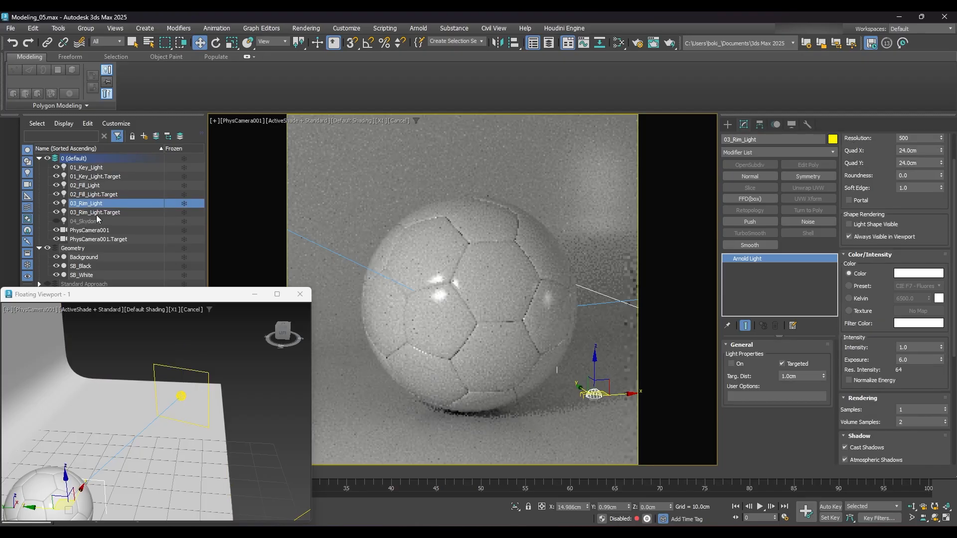
{"action": "left_click", "coordinate": [578, 507]}
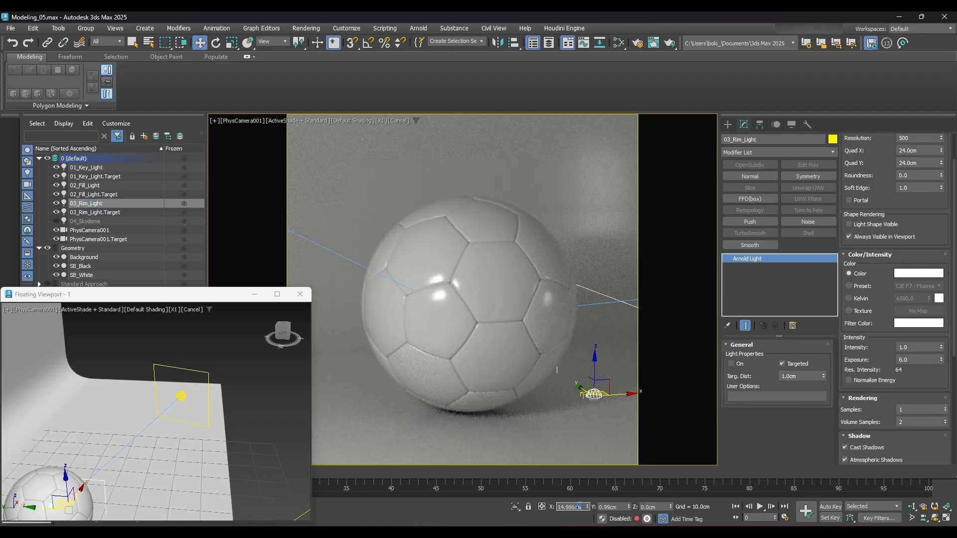
{"action": "left_click", "coordinate": [542, 507]}
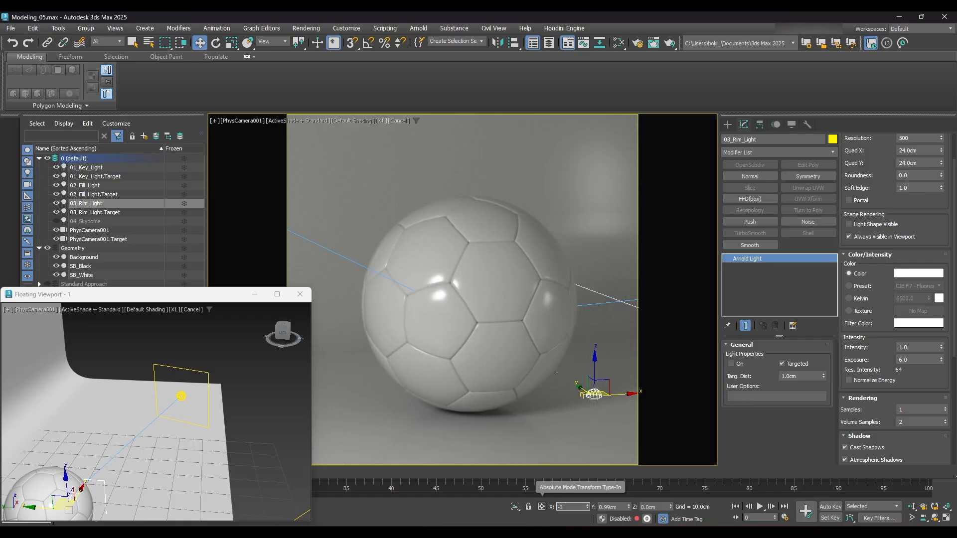
{"action": "type", "text": "-6"}
{"action": "key", "text": "Return"}
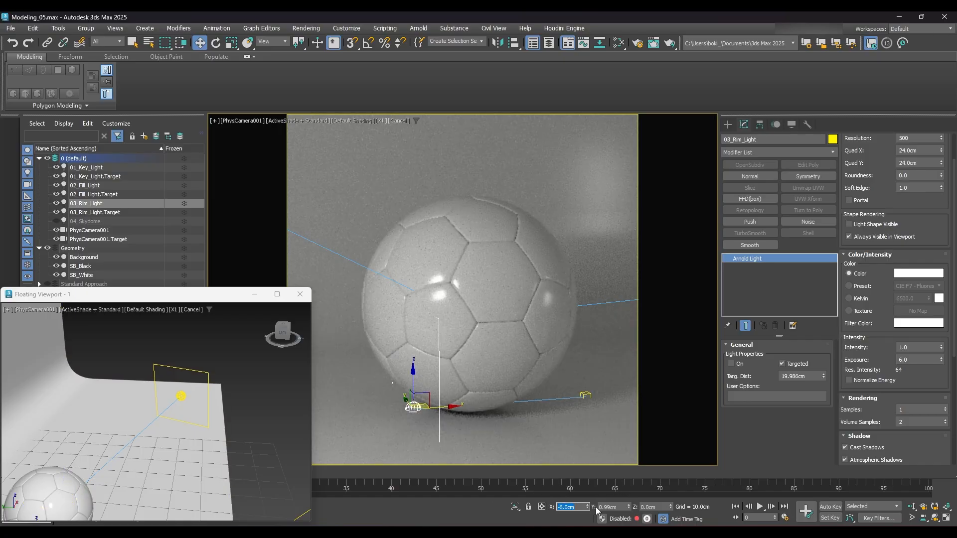
{"action": "key", "text": "Tab"}
{"action": "type", "text": "30"}
{"action": "key", "text": "Return"}
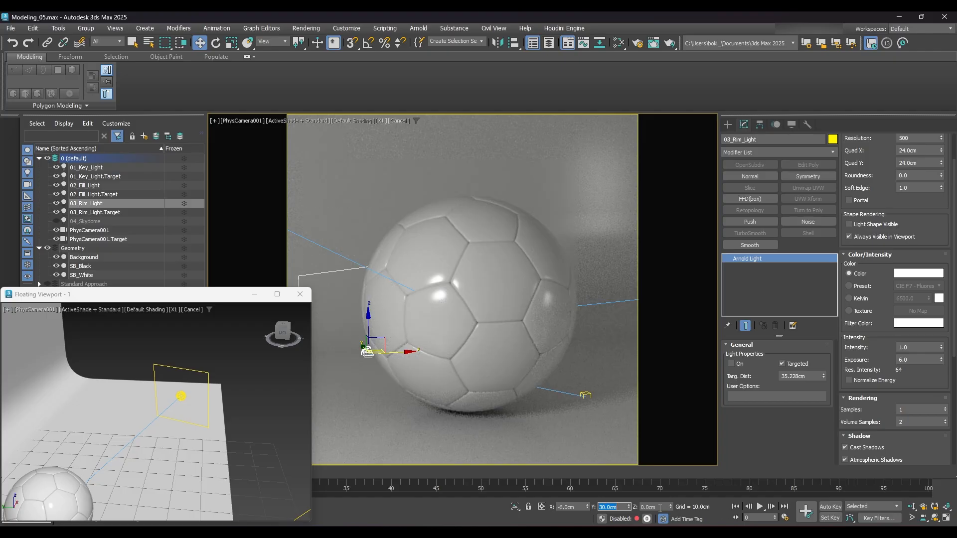
{"action": "key", "text": "Tab"}
{"action": "type", "text": "20"}
{"action": "key", "text": "Return"}
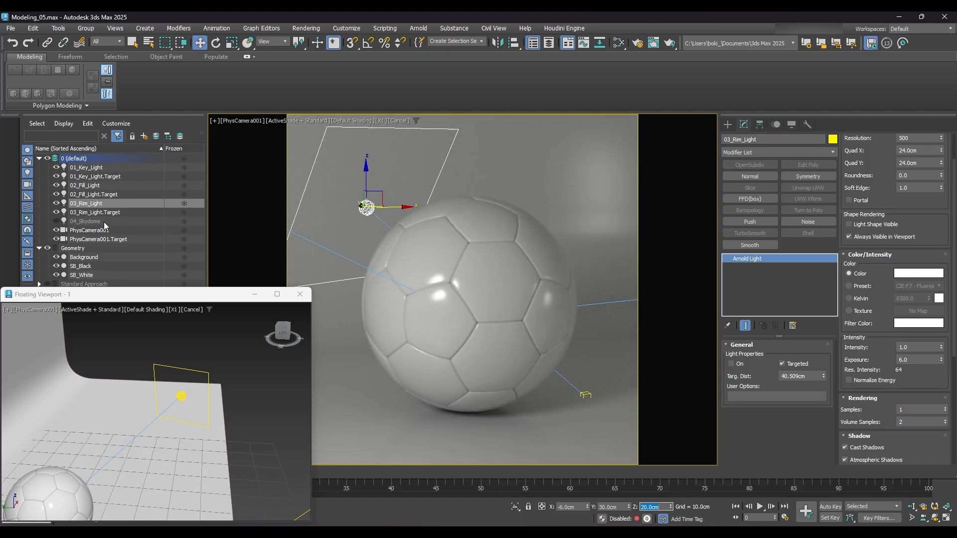
- Position the 03_Rim_Light.Target near the top of the ball at X -2, Y 4 and Z 20 cm
{"action": "left_click", "coordinate": [88, 212]}
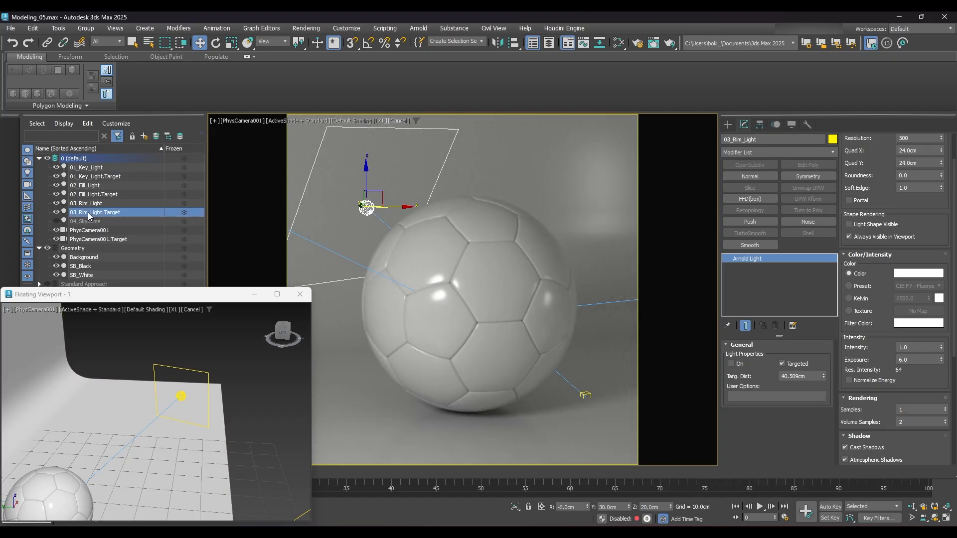
{"action": "right_click", "coordinate": [588, 508]}
{"action": "right_click", "coordinate": [630, 507]}
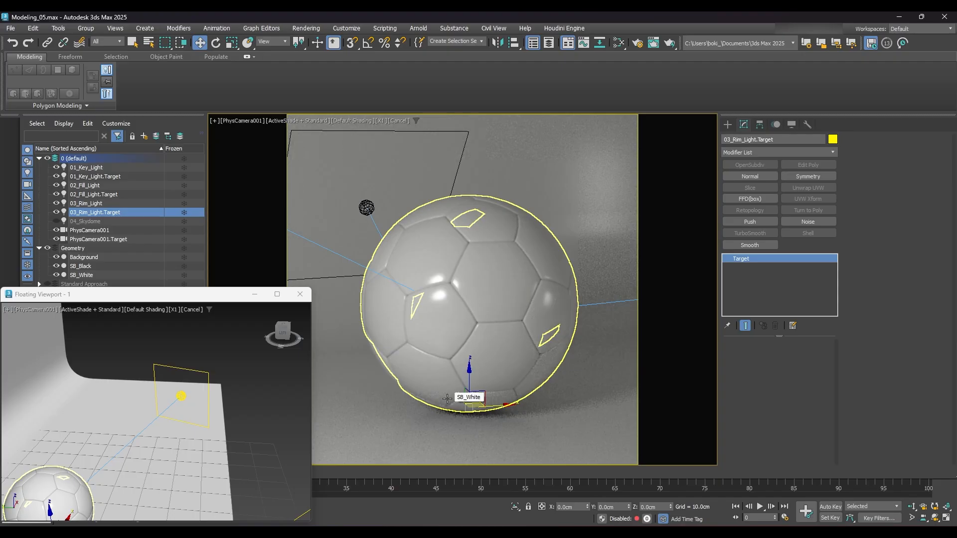
{"action": "double_click", "coordinate": [568, 506]}
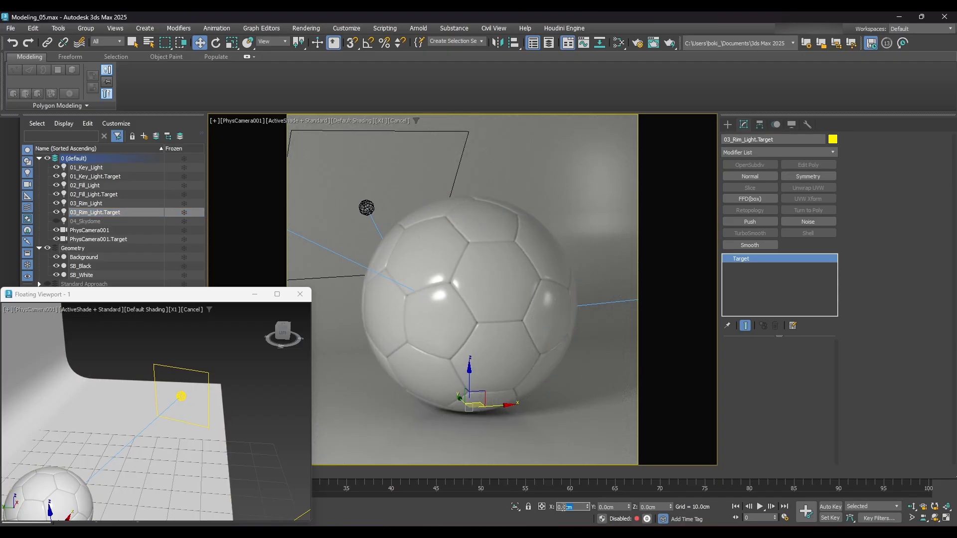
{"action": "type", "text": "-2"}
{"action": "key", "text": "Tab"}
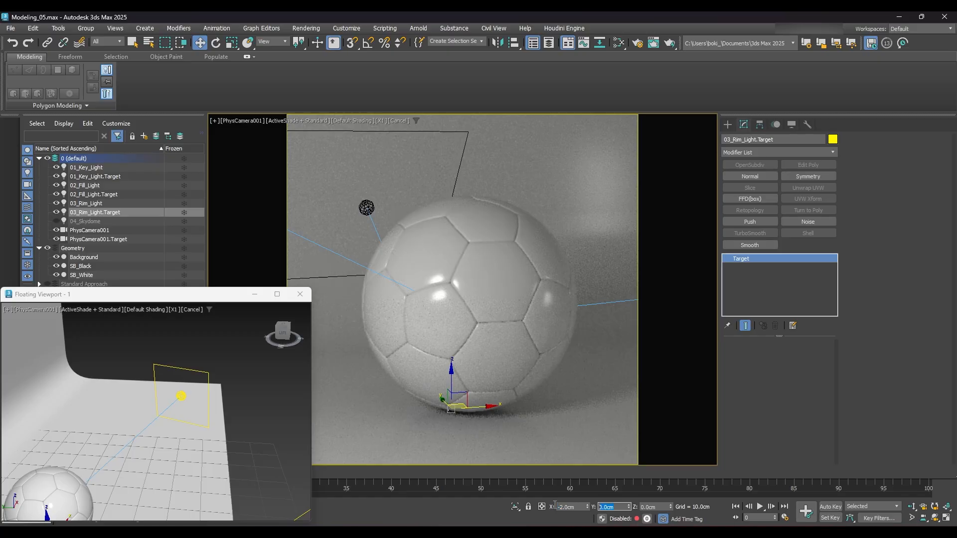
{"action": "type", "text": "4"}
{"action": "key", "text": "Return"}
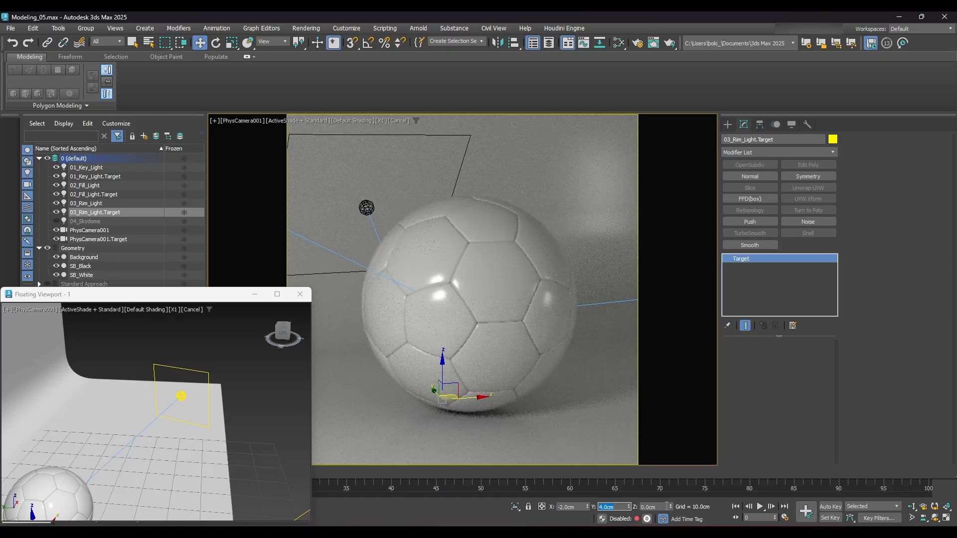
{"action": "left_click_drag", "start_coordinate": [666, 506], "coordinate": [638, 505]}
{"action": "type", "text": "20"}
{"action": "key", "text": "Return"}
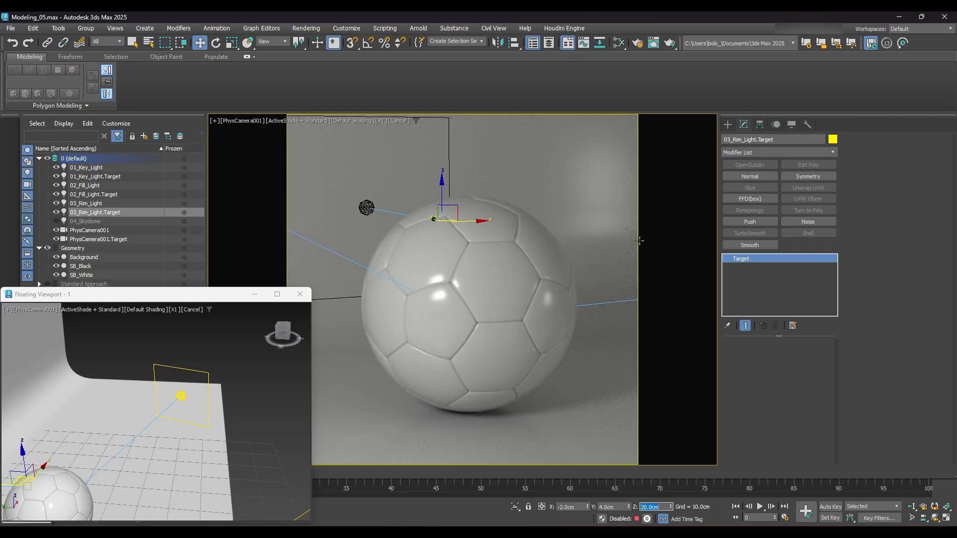
- Turn on the 03_Rim_Light and set its Quad X and Quad Y sizes to 30 cm each
{"action": "left_click", "coordinate": [93, 204]}
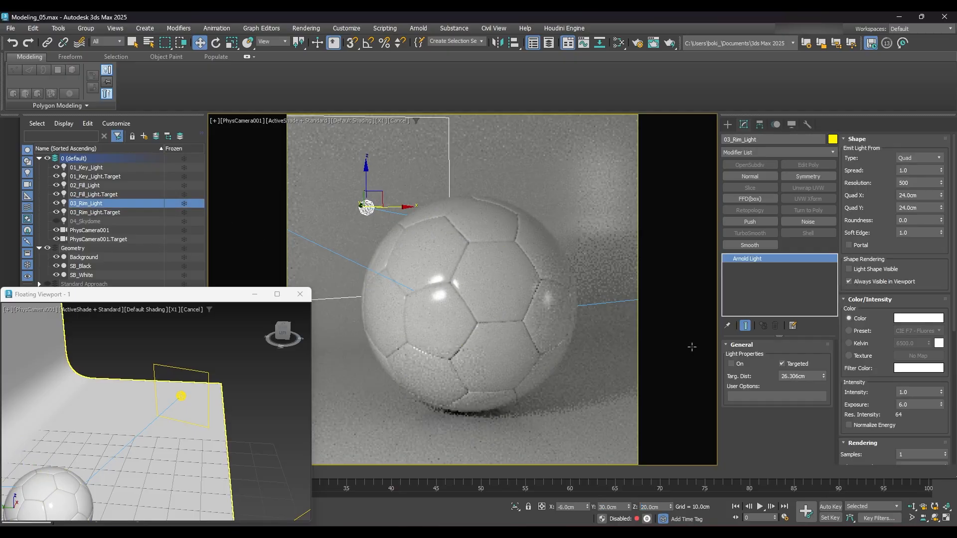
{"action": "left_click", "coordinate": [731, 364]}
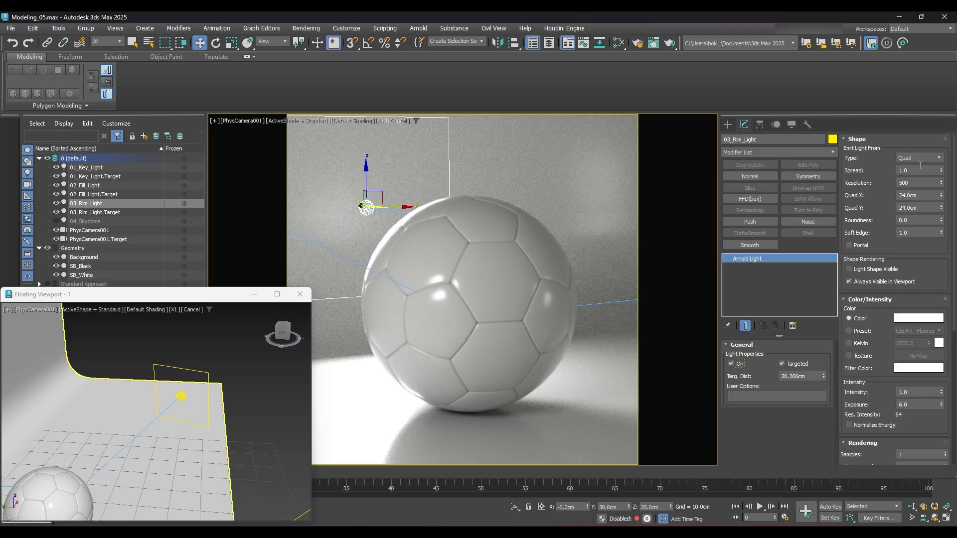
{"action": "mouse_move", "coordinate": [920, 166]}
{"action": "left_click_drag", "start_coordinate": [921, 196], "coordinate": [879, 196]}
{"action": "type", "text": "30"}
{"action": "key", "text": "Tab"}
{"action": "type", "text": "30"}
{"action": "key", "text": "Return"}
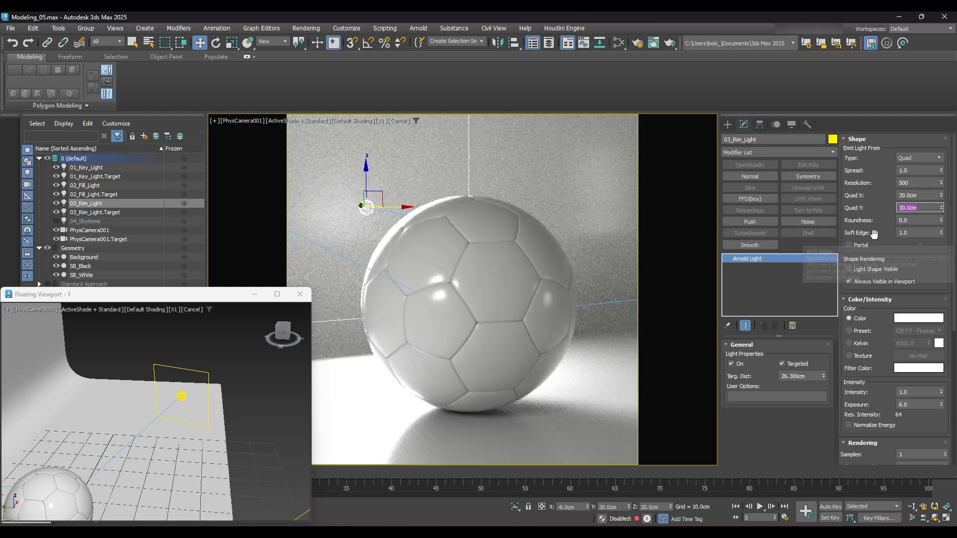
- Set the 03_Rim_Light's shape roundness to 1.0
{"action": "key", "text": "Tab"}
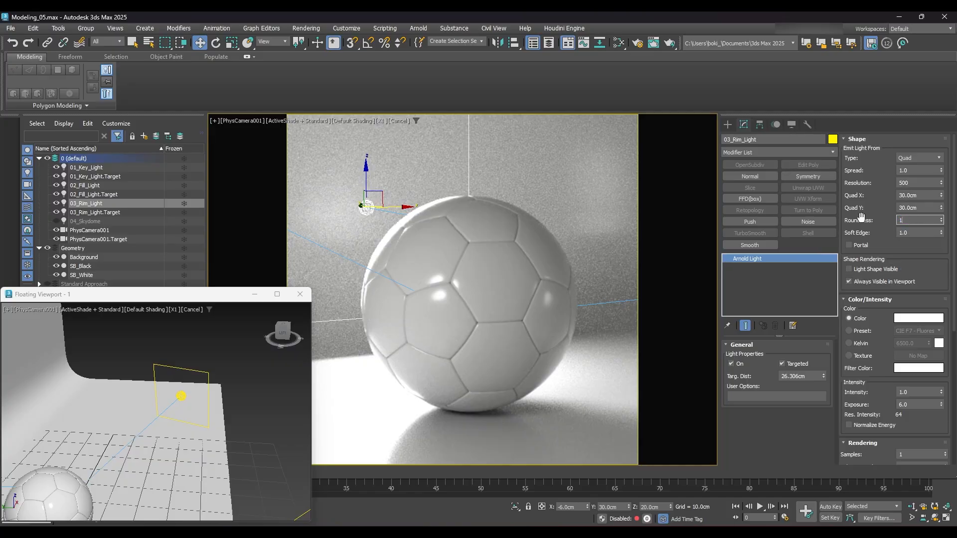
{"action": "type", "text": "1"}
{"action": "key", "text": "Return"}
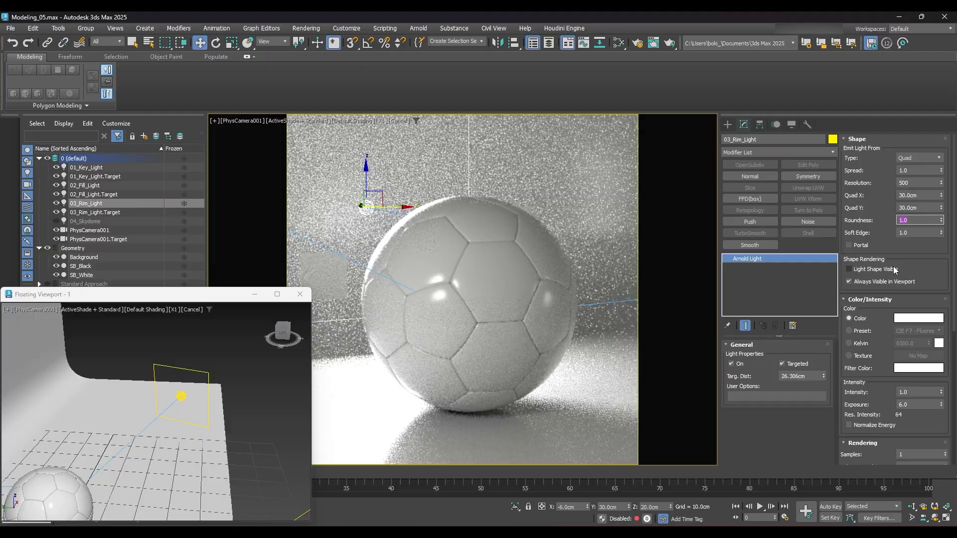
- Set the 03_Rim_Light's intensity to 1.0 and its exposure to 1.0
{"action": "scroll", "coordinate": [889, 325], "scroll_direction": "down", "scroll_amount": 1}
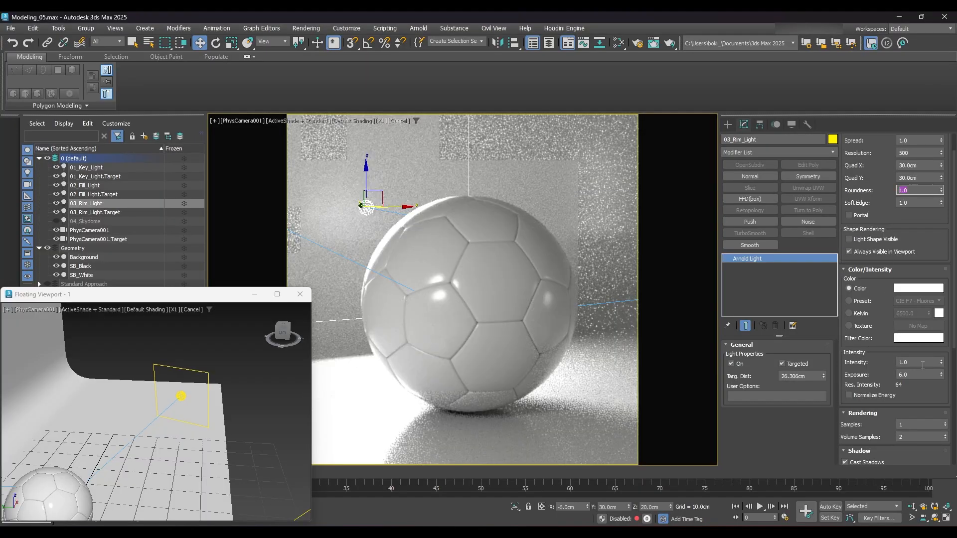
{"action": "left_click", "coordinate": [920, 363]}
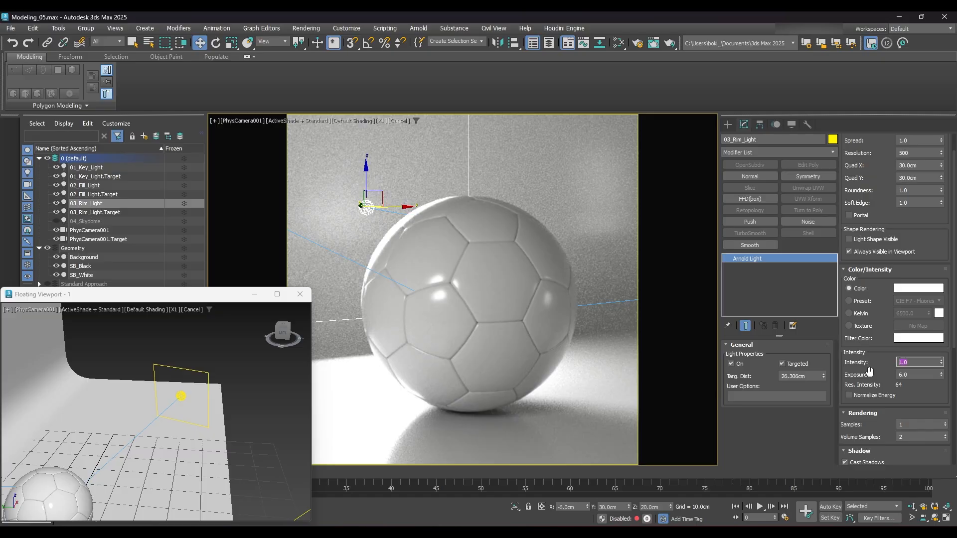
{"action": "type", "text": "1"}
{"action": "key", "text": "Tab"}
{"action": "type", "text": "1"}
{"action": "key", "text": "Return"}
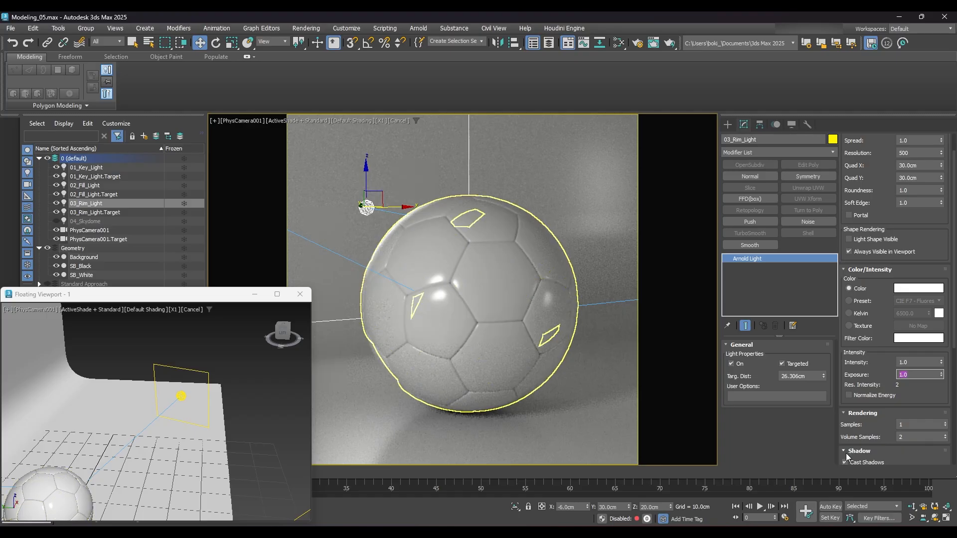
- Switch the 03_Rim_Light's Cast Shadows option off and back on to compare its effect in the ActiveShade view
{"action": "key", "text": "Tab"}
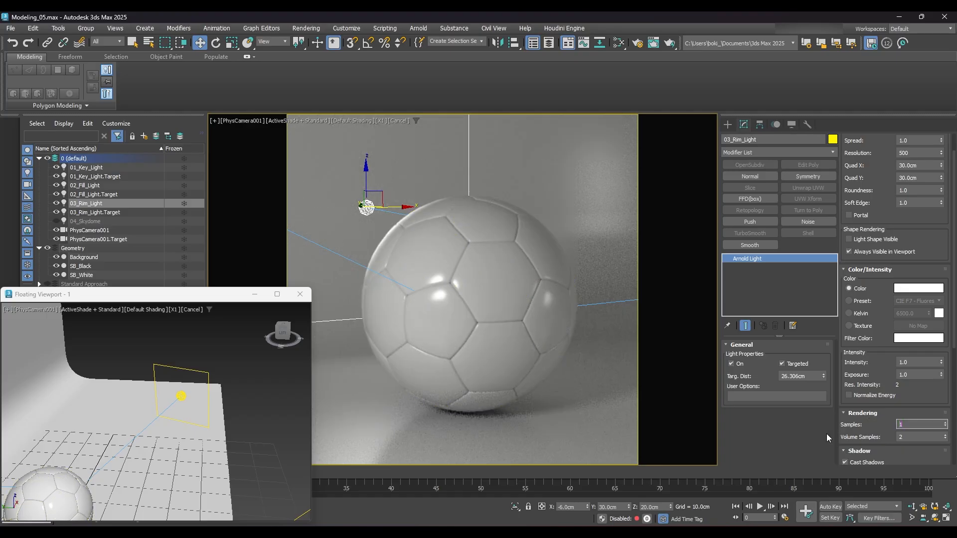
{"action": "left_click", "coordinate": [780, 438]}
{"action": "left_click", "coordinate": [844, 462]}
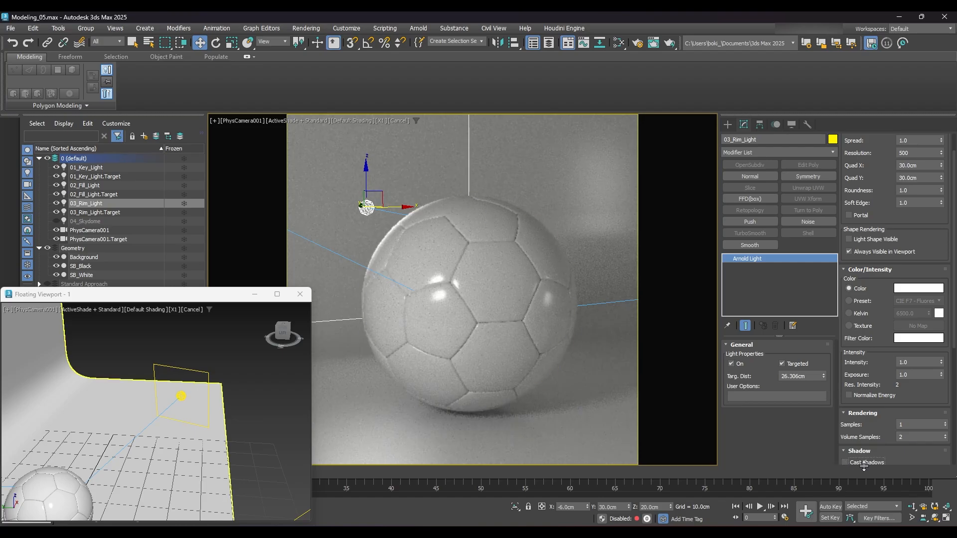
{"action": "left_click", "coordinate": [845, 462]}
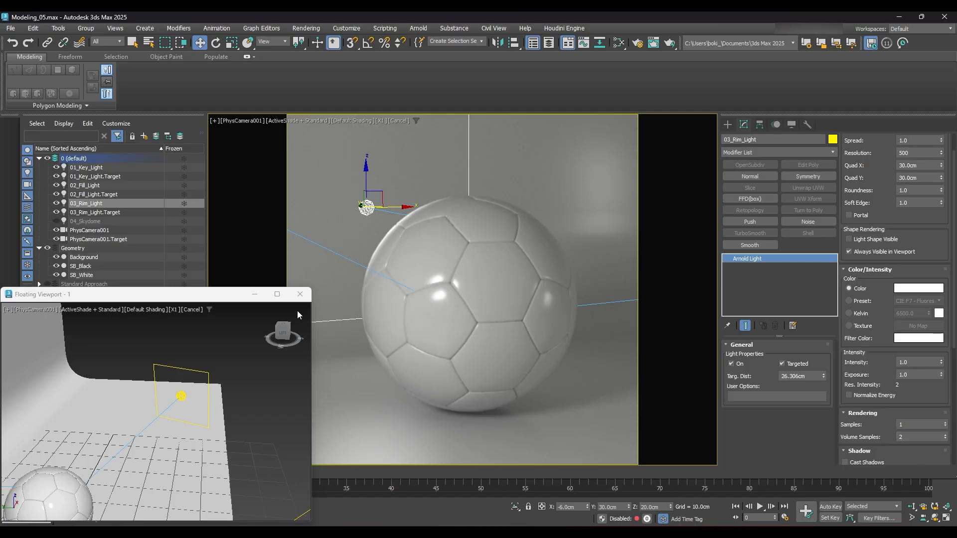
- Put the key, fill and rim lights with their targets on a new layer and close the floating viewport
{"action": "left_click", "coordinate": [85, 168]}
{"action": "left_click_drag", "start_coordinate": [96, 184], "coordinate": [94, 212]}
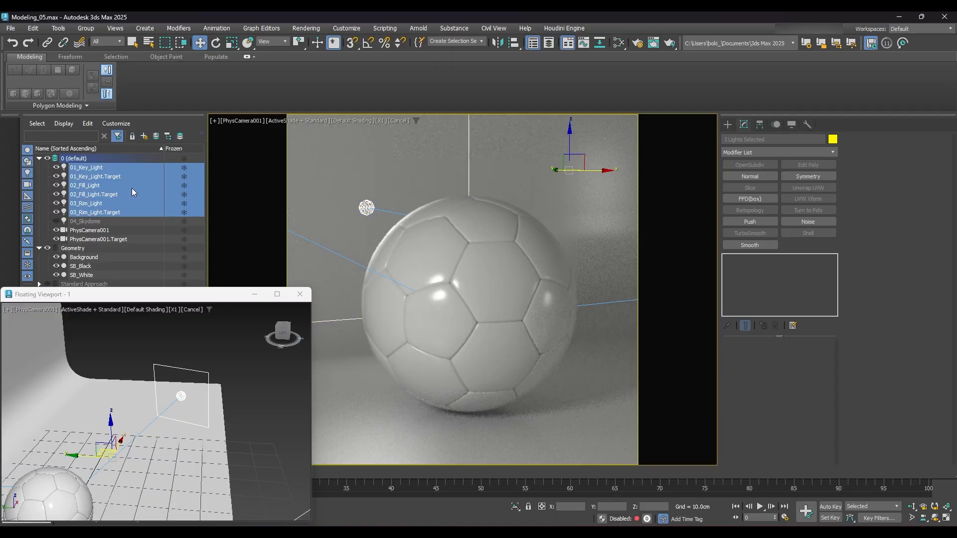
{"action": "left_click", "coordinate": [144, 140]}
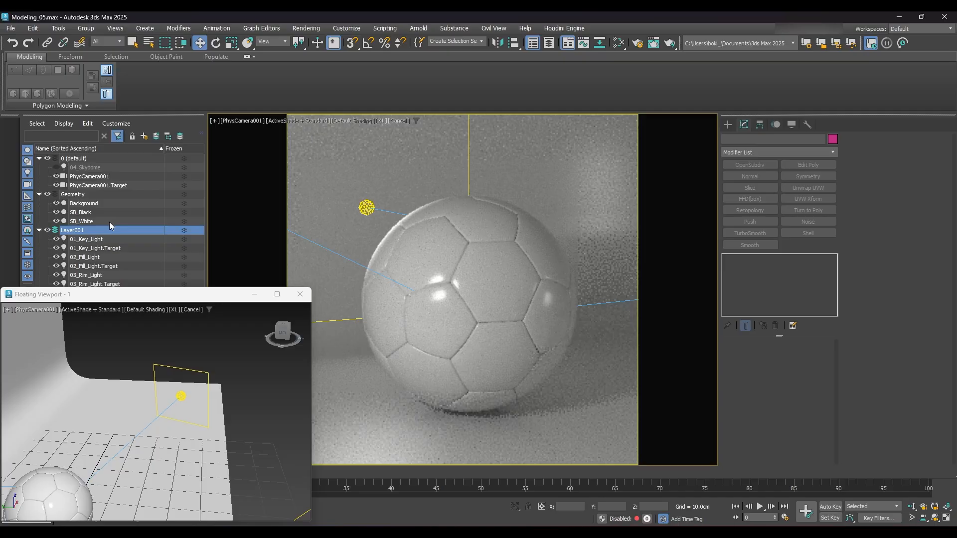
{"action": "left_click", "coordinate": [300, 294]}
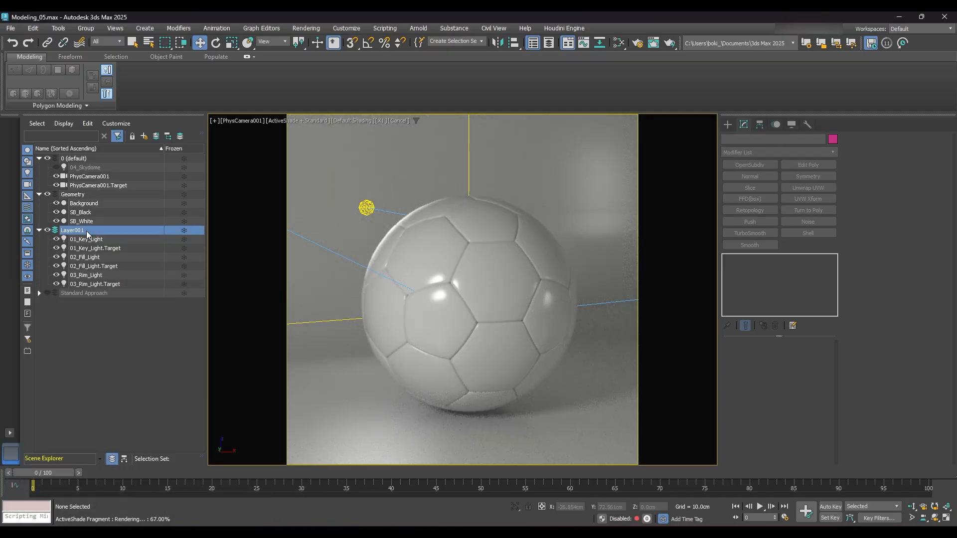
- Rename the new lights layer as Scene_Lights
{"action": "left_click", "coordinate": [85, 231]}
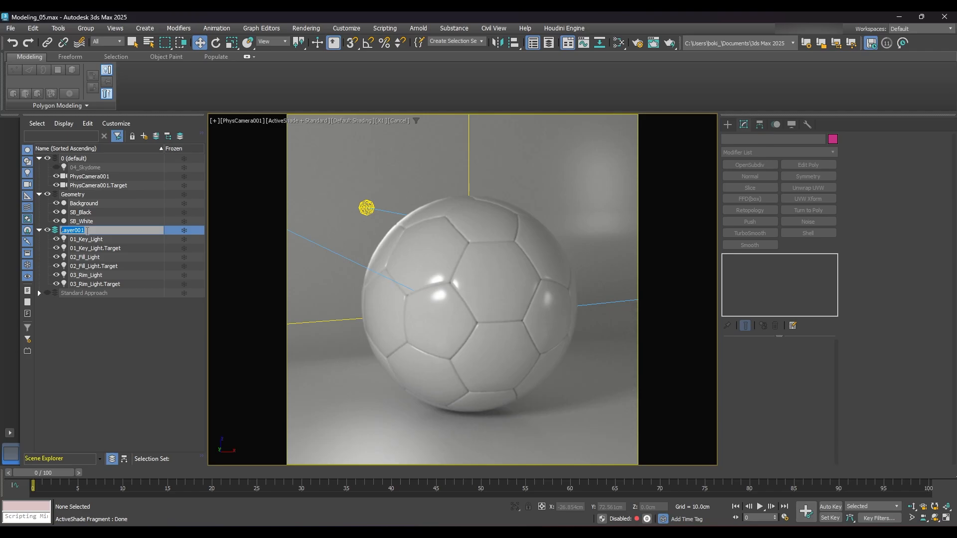
{"action": "type", "text": "Scene_Lights"}
{"action": "key", "text": "Return"}
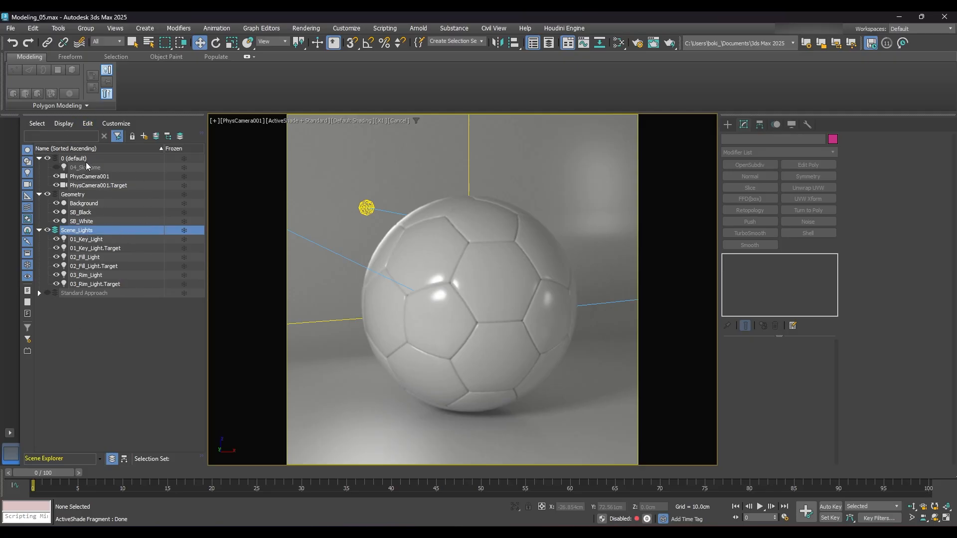
- Unhide the 04_Skydome light and move it into the Scene_Lights layer
{"action": "left_click", "coordinate": [56, 168]}
{"action": "left_click_drag", "start_coordinate": [70, 172], "coordinate": [74, 232]}
{"action": "left_click", "coordinate": [87, 322]}
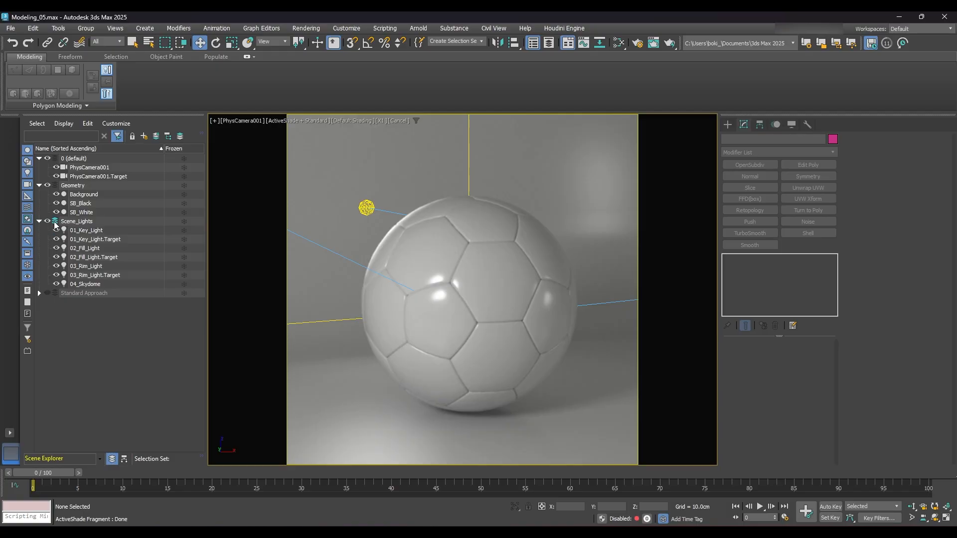
- Make 0 (default) the active layer, and collapse and hide the Scene_Lights layer
{"action": "left_click", "coordinate": [56, 158]}
{"action": "left_click", "coordinate": [40, 222]}
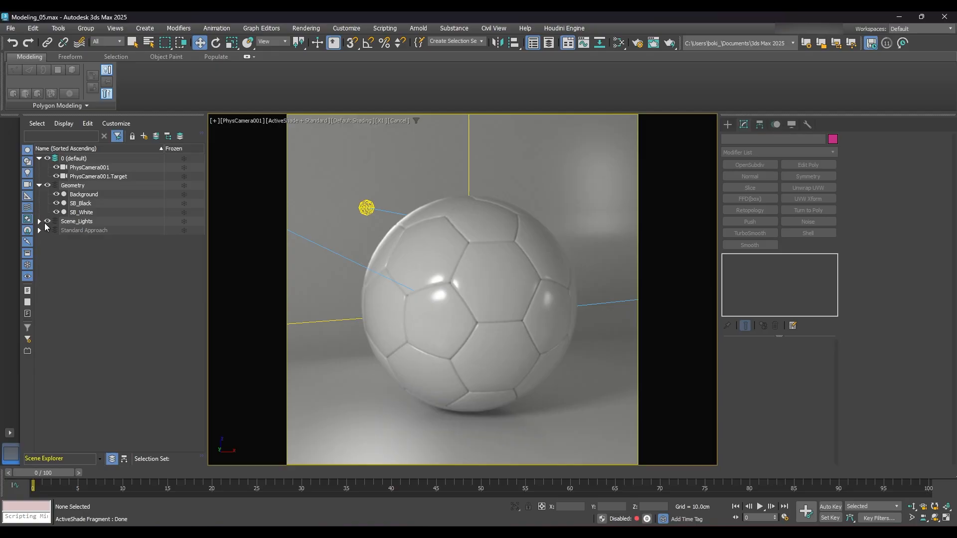
{"action": "left_click", "coordinate": [47, 223]}
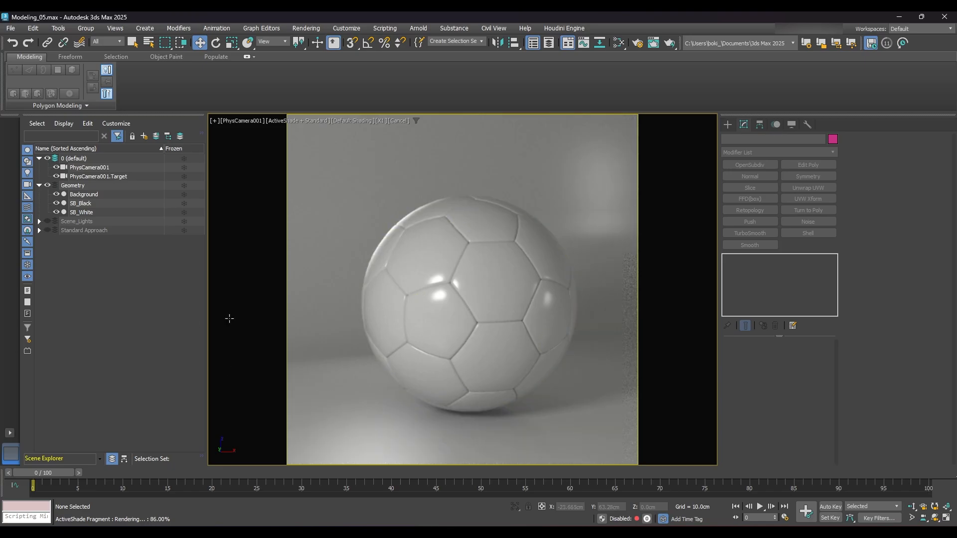
- Put PhysCamera001 and its target on a new layer named Scene_Camera
{"action": "left_click", "coordinate": [90, 177]}
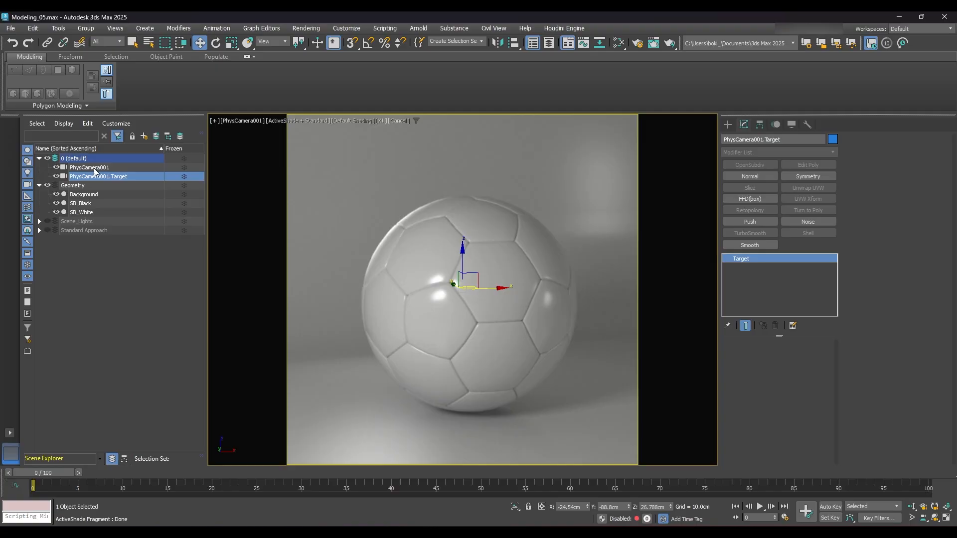
{"action": "left_click", "coordinate": [95, 169], "text": "ctrl"}
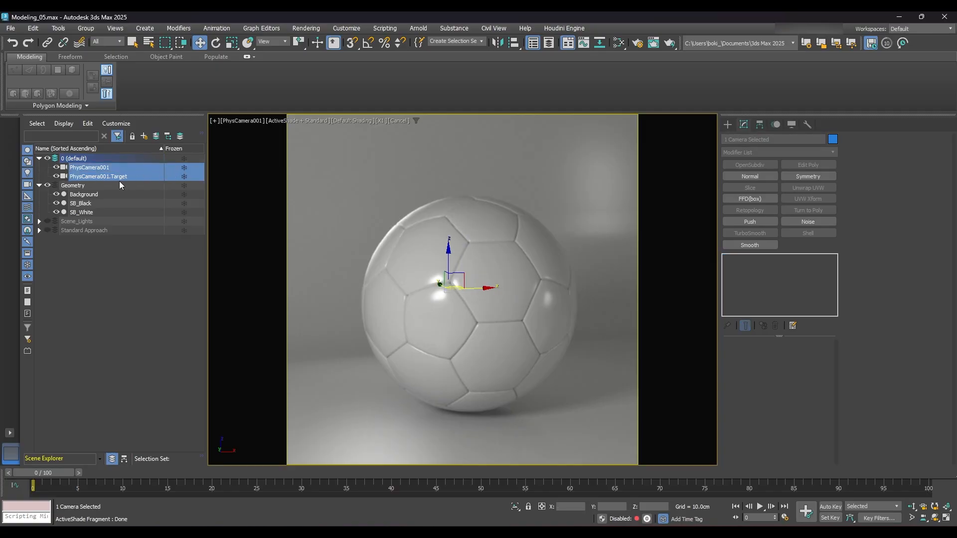
{"action": "left_click", "coordinate": [144, 136]}
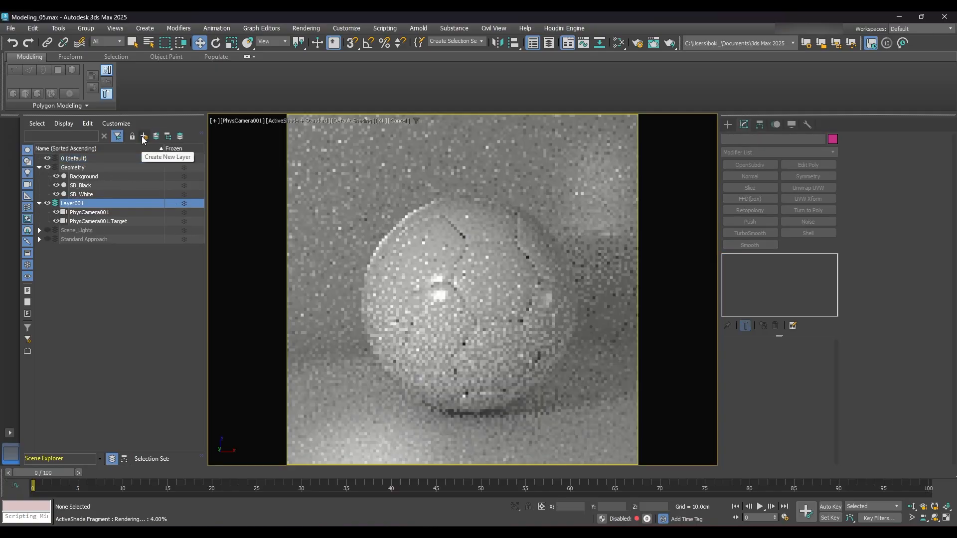
{"action": "left_click", "coordinate": [85, 204]}
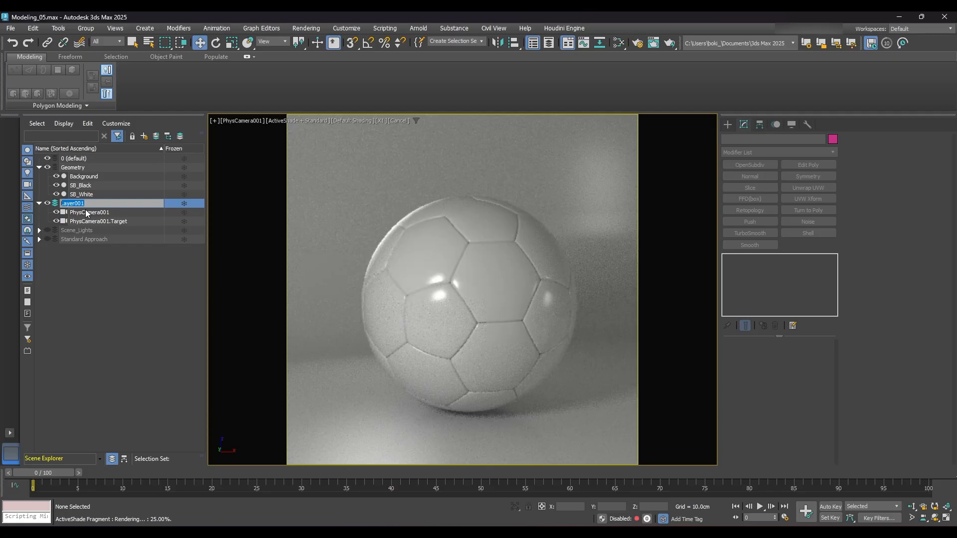
{"action": "type", "text": "Scene_Camera"}
{"action": "key", "text": "Return"}
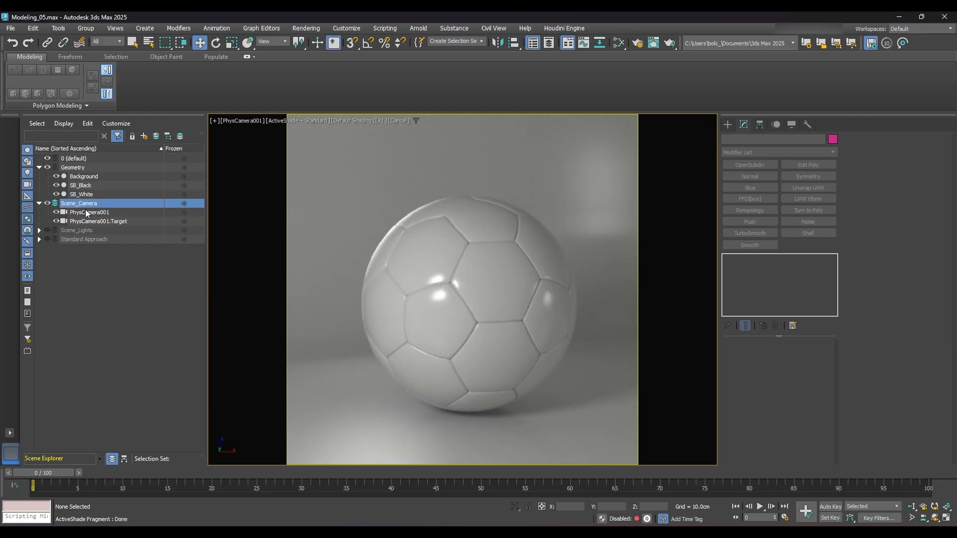
- Hide and collapse the Scene_Camera layer and make 0 (default) the active layer
{"action": "left_click", "coordinate": [46, 203]}
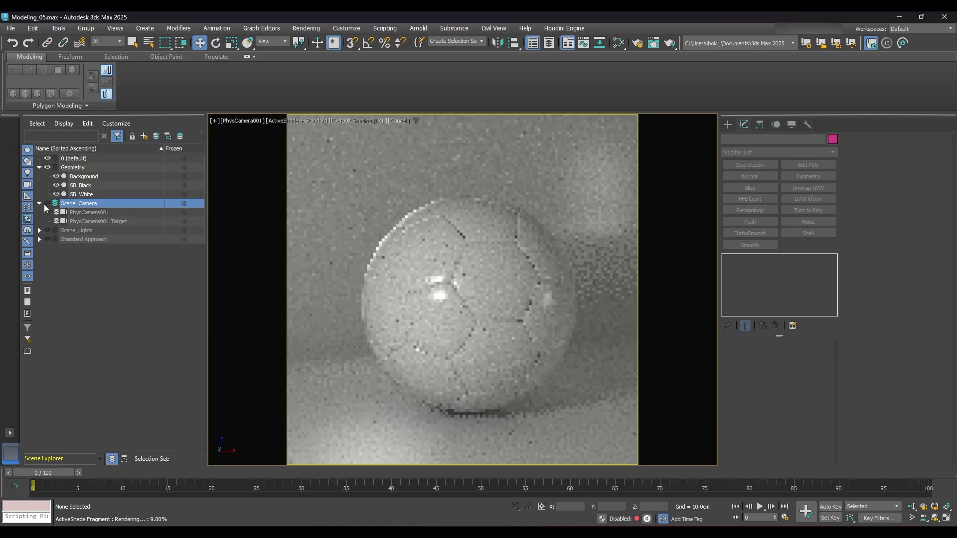
{"action": "left_click", "coordinate": [40, 203]}
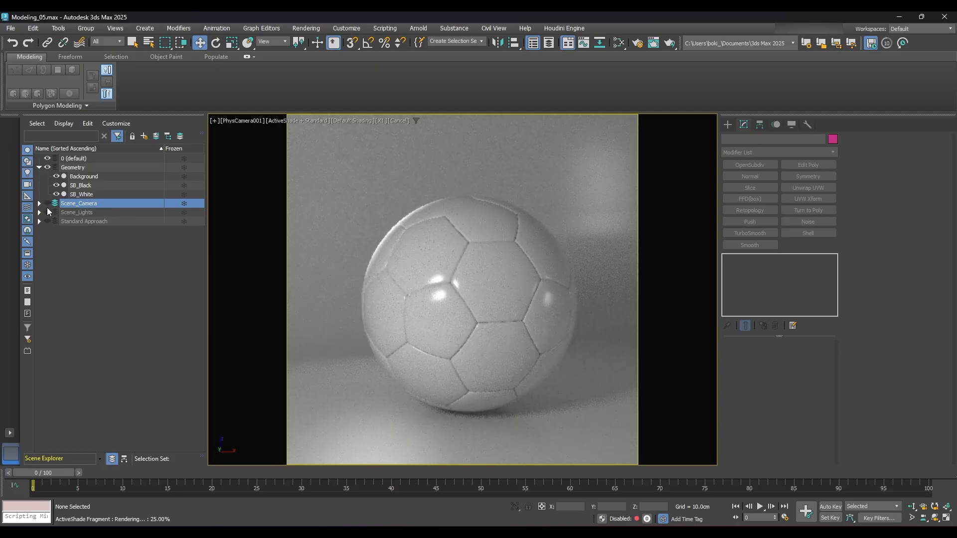
{"action": "left_click", "coordinate": [55, 158]}
- Freeze the Scene_Camera and Scene_Lights layers and check the frozen objects inside both
{"action": "left_click", "coordinate": [183, 204]}
{"action": "left_click", "coordinate": [39, 214]}
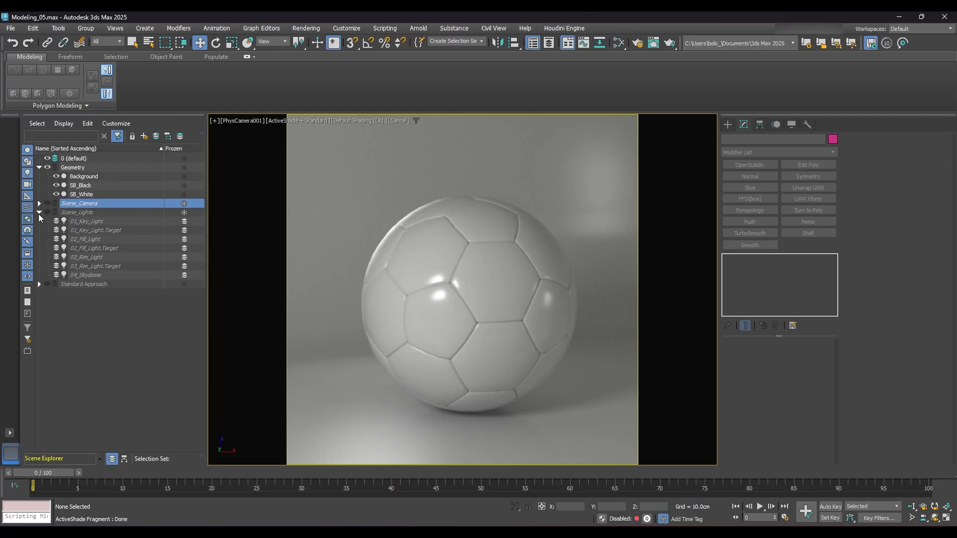
{"action": "left_click", "coordinate": [39, 214]}
{"action": "left_click", "coordinate": [39, 203]}
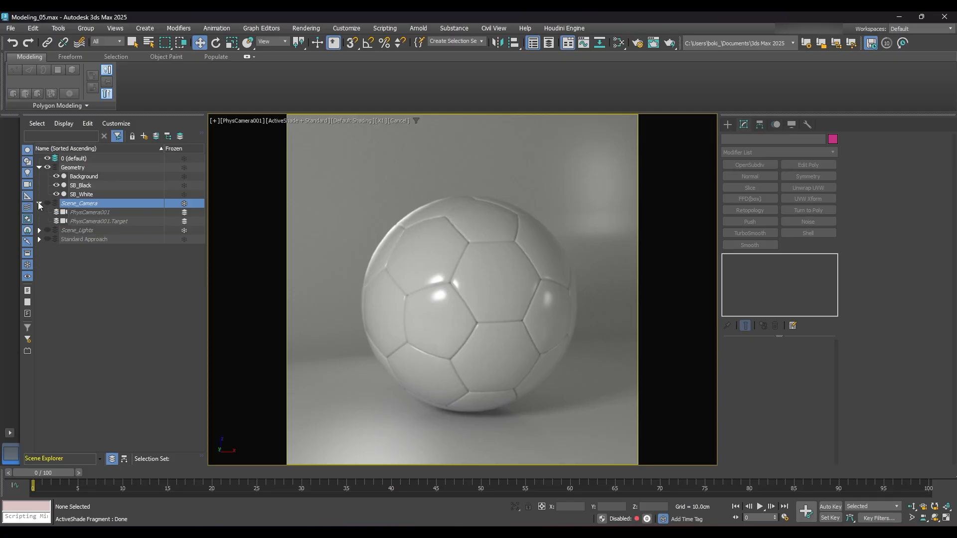
{"action": "left_click", "coordinate": [40, 204]}
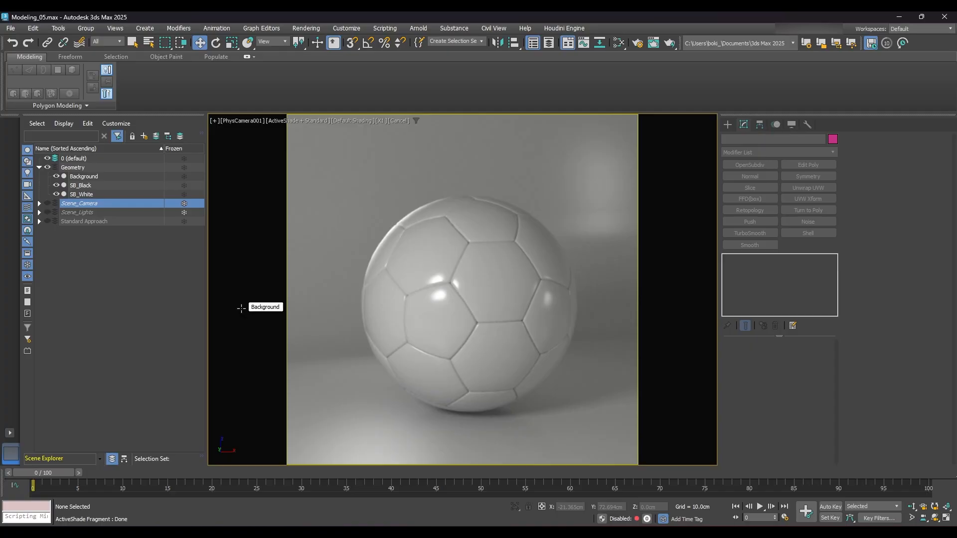
- Bring up the Arnold renderer settings in Render Setup and render the PhysCamera001 view in Production Rendering Mode
{"action": "left_click", "coordinate": [640, 45]}
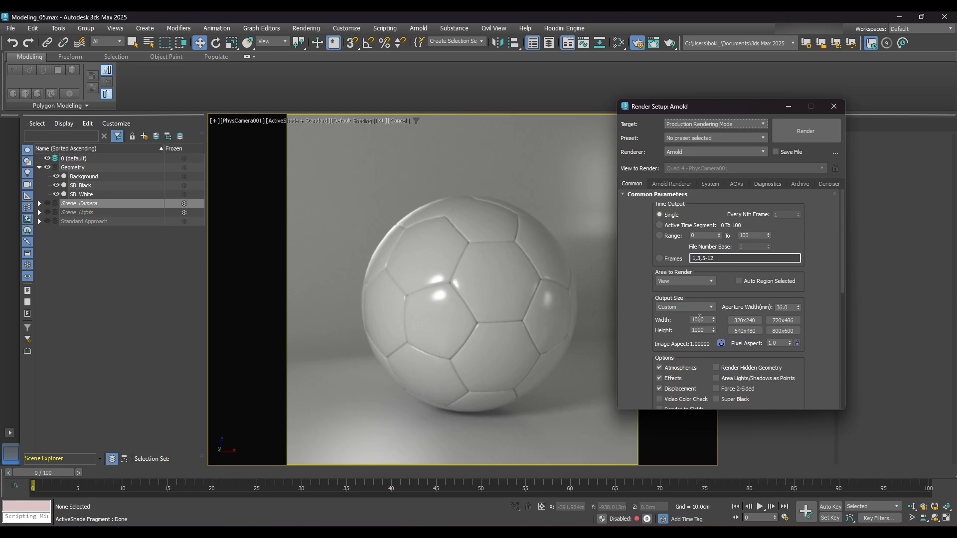
{"action": "left_click", "coordinate": [682, 186]}
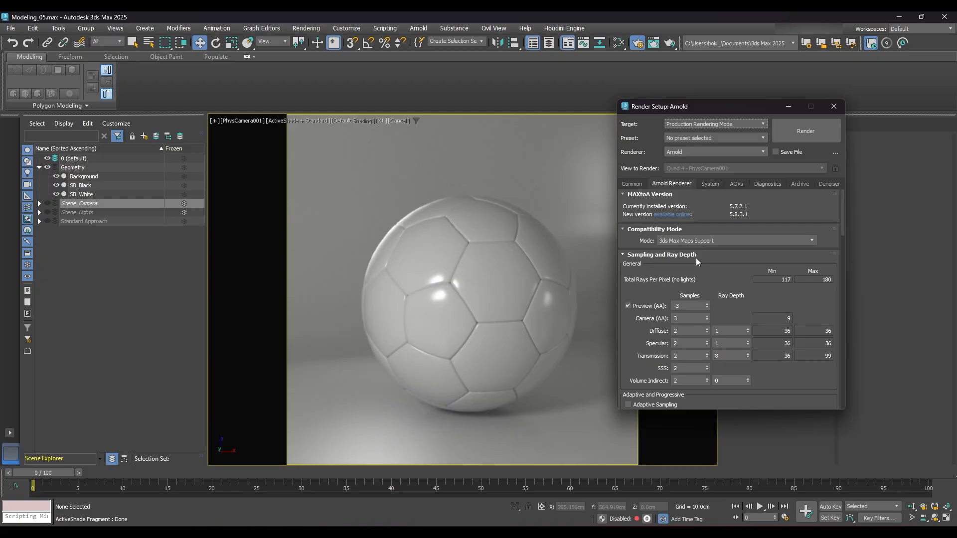
{"action": "left_click_drag", "start_coordinate": [747, 107], "coordinate": [849, 120]}
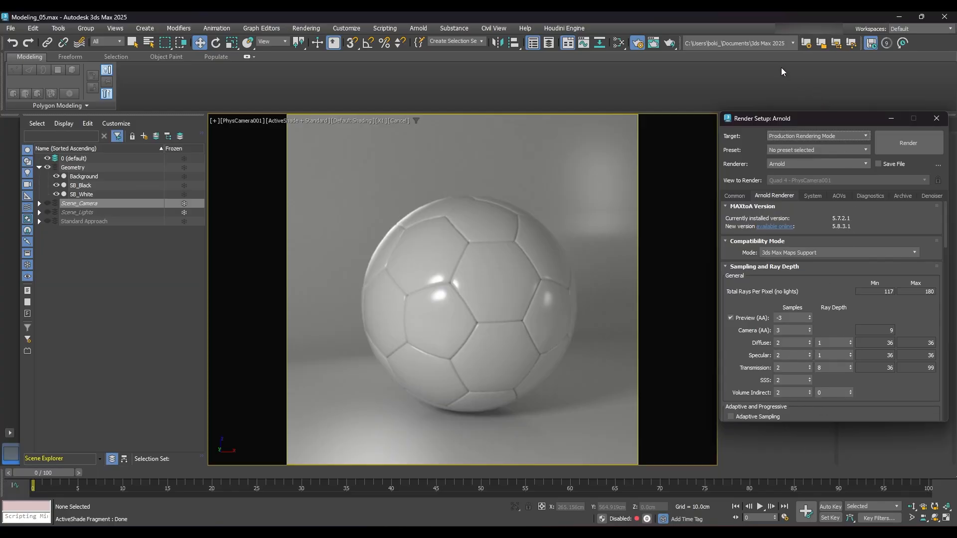
{"action": "left_click", "coordinate": [916, 146]}
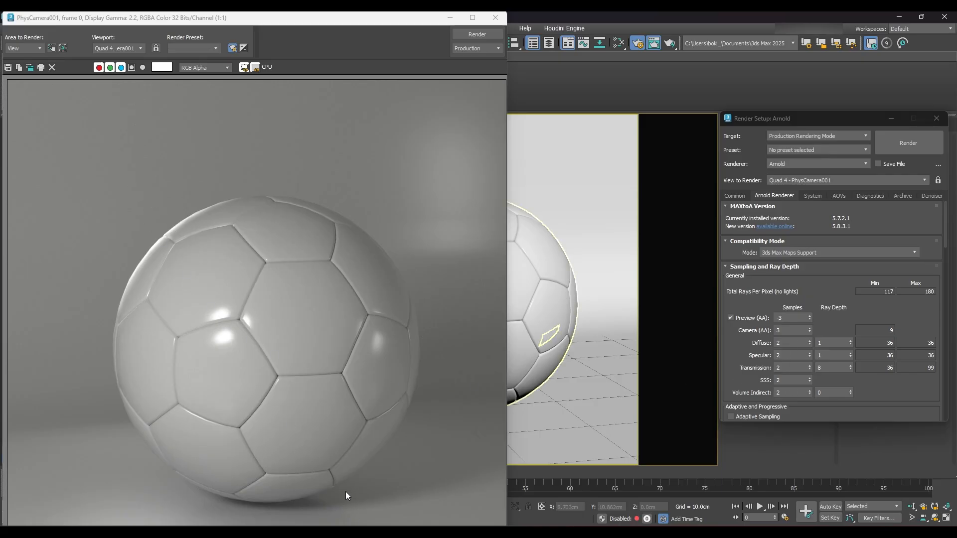
- Examine the rendered soccer ball up close for noise on its shaded edges, seams, highlights and the backdrop
{"action": "scroll", "coordinate": [346, 490], "scroll_direction": "up", "scroll_amount": 3}
{"action": "scroll", "coordinate": [372, 442], "scroll_direction": "up", "scroll_amount": 1}
{"action": "scroll", "coordinate": [372, 441], "scroll_direction": "down", "scroll_amount": 1}
{"action": "middle_click_drag", "start_coordinate": [372, 441], "coordinate": [282, 292]}
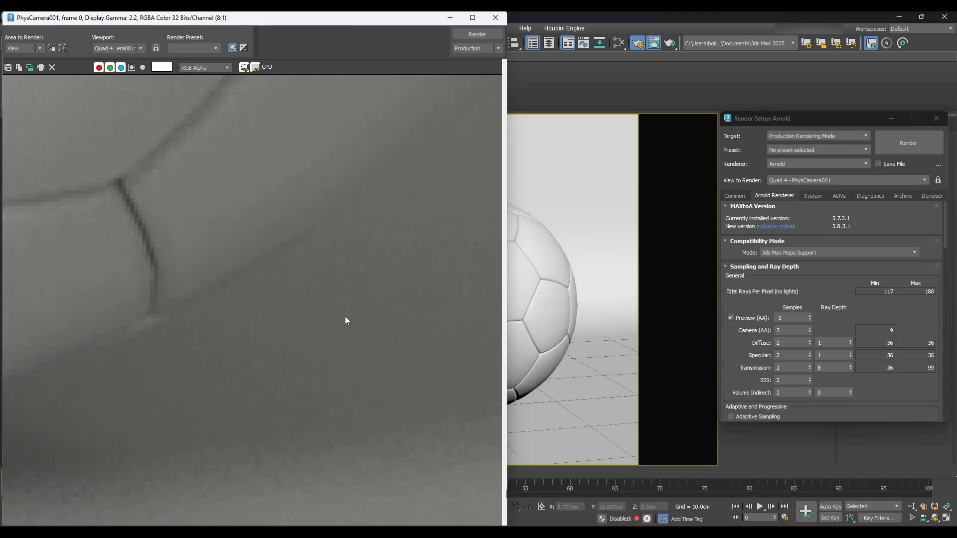
{"action": "scroll", "coordinate": [345, 317], "scroll_direction": "down", "scroll_amount": 2}
{"action": "middle_click_drag", "start_coordinate": [317, 383], "coordinate": [215, 409]}
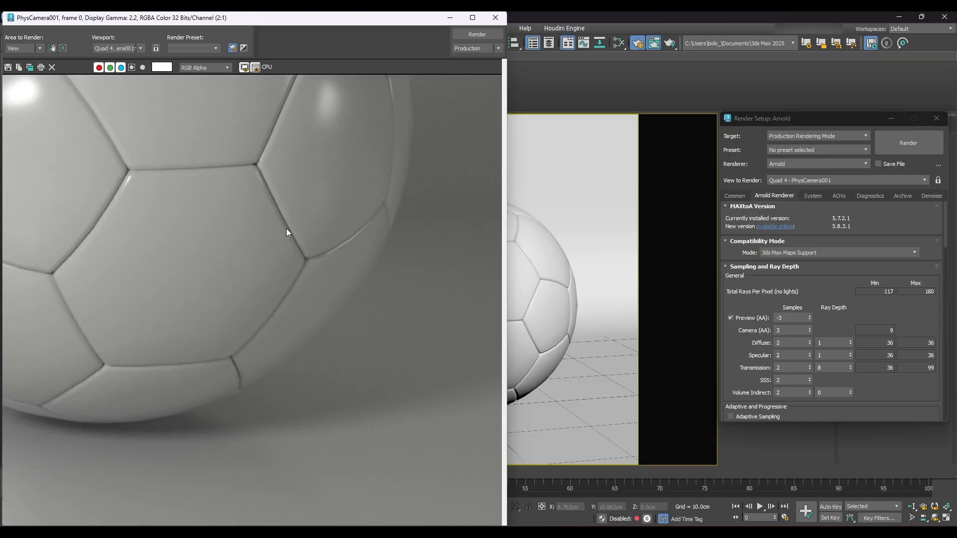
{"action": "middle_click_drag", "start_coordinate": [277, 227], "coordinate": [446, 372]}
{"action": "middle_click_drag", "start_coordinate": [222, 236], "coordinate": [374, 406]}
{"action": "middle_click_drag", "start_coordinate": [374, 282], "coordinate": [149, 346]}
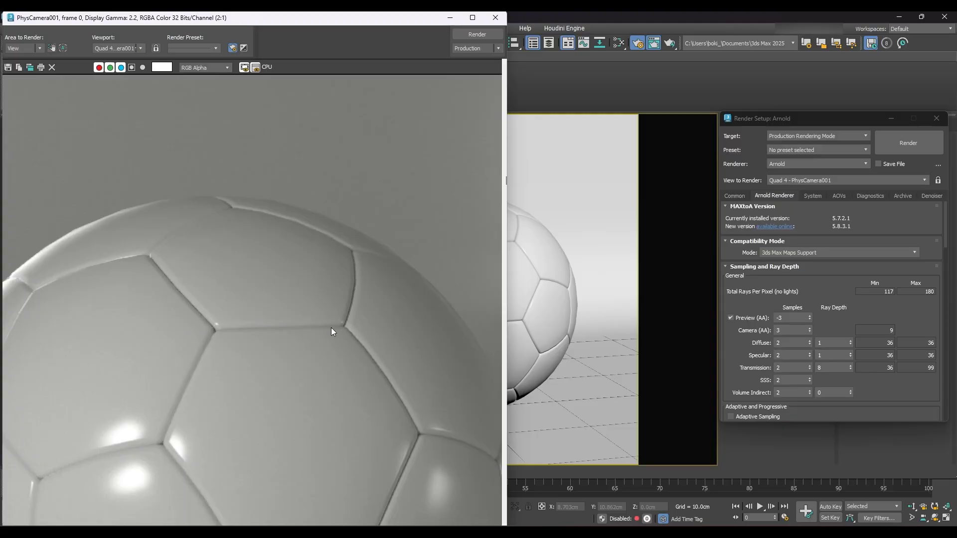
{"action": "middle_click_drag", "start_coordinate": [331, 327], "coordinate": [134, 238]}
{"action": "scroll", "coordinate": [260, 309], "scroll_direction": "up", "scroll_amount": 1}
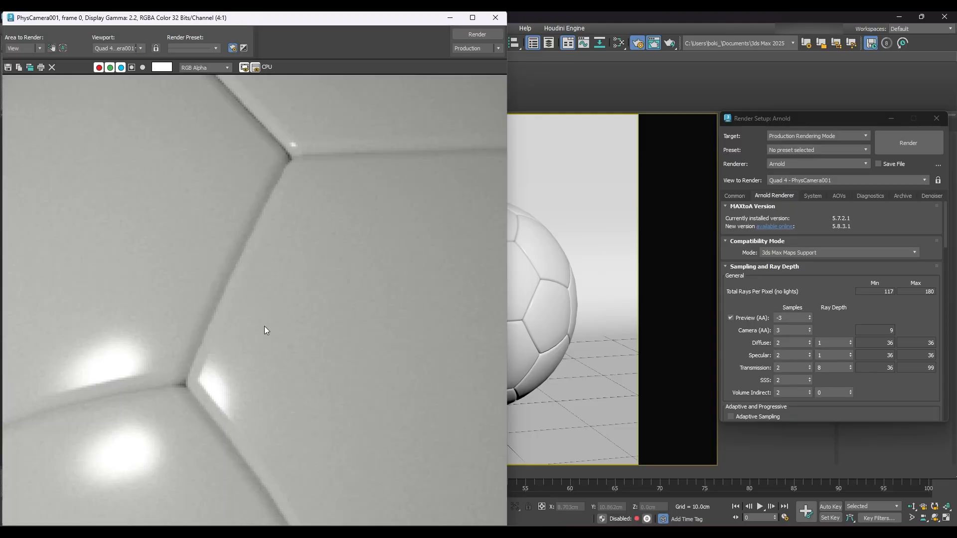
{"action": "scroll", "coordinate": [264, 327], "scroll_direction": "down", "scroll_amount": 3}
{"action": "scroll", "coordinate": [264, 330], "scroll_direction": "up", "scroll_amount": 1}
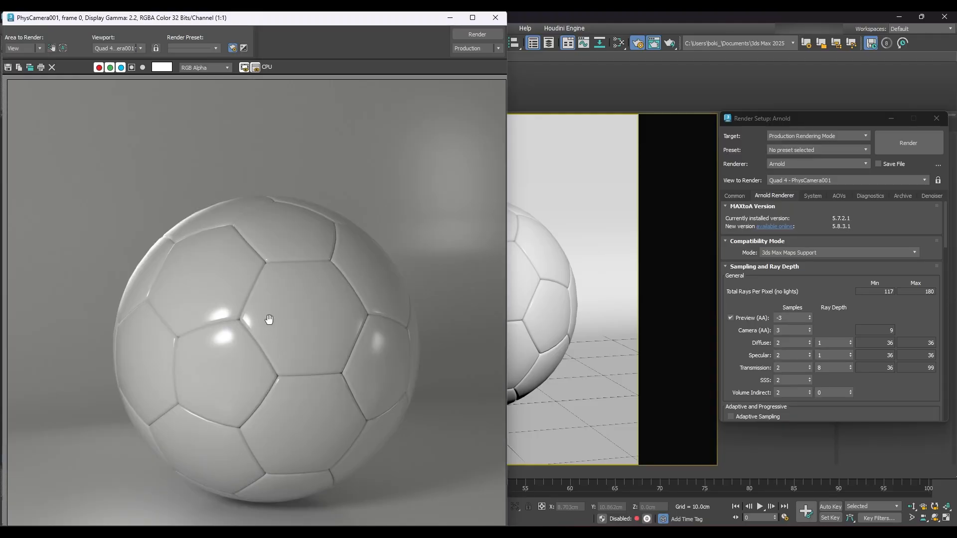
- Define a render region in the frame window covering the ball's lower-right part and the adjacent shadowed backdrop
{"action": "left_click", "coordinate": [51, 49]}
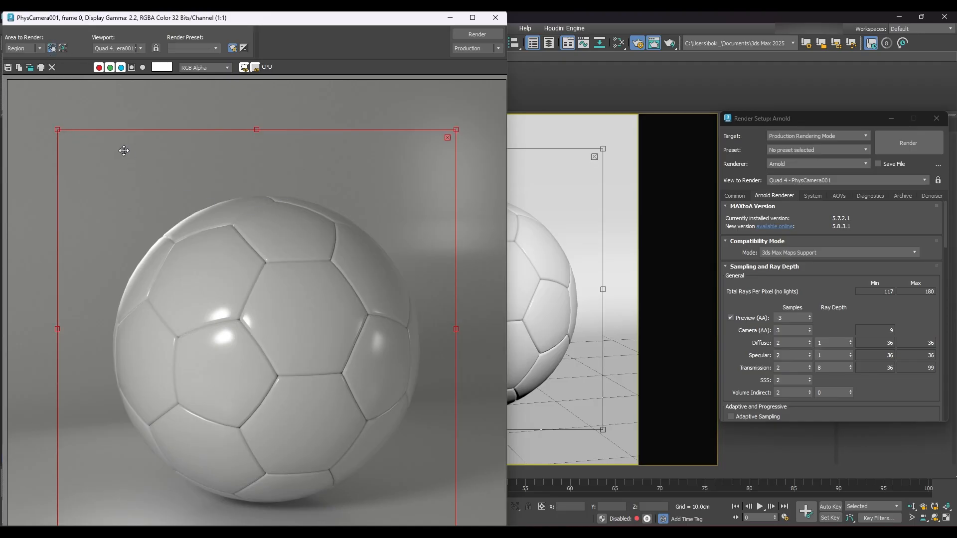
{"action": "left_click_drag", "start_coordinate": [55, 127], "coordinate": [304, 227]}
{"action": "left_click_drag", "start_coordinate": [390, 352], "coordinate": [427, 343]}
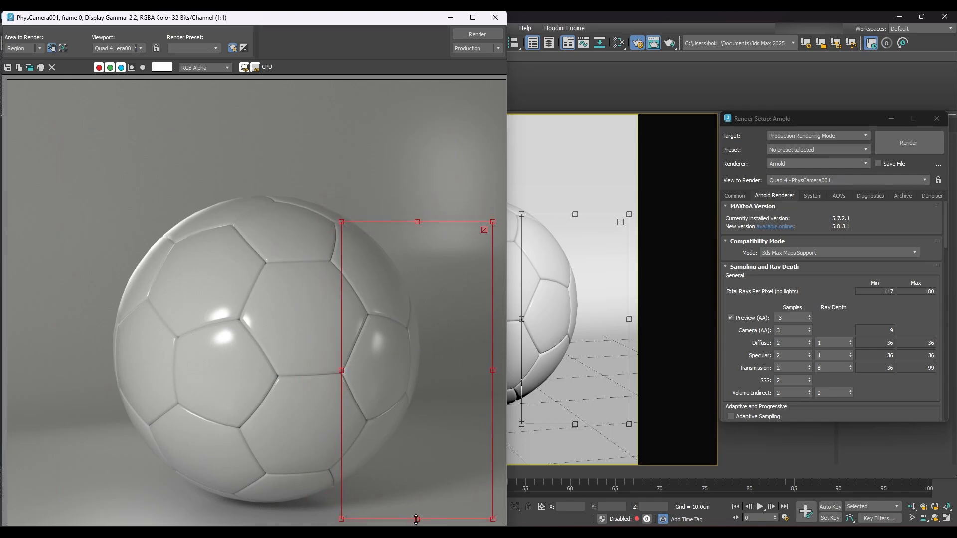
{"action": "left_click_drag", "start_coordinate": [417, 519], "coordinate": [418, 503]}
{"action": "left_click_drag", "start_coordinate": [493, 361], "coordinate": [466, 362]}
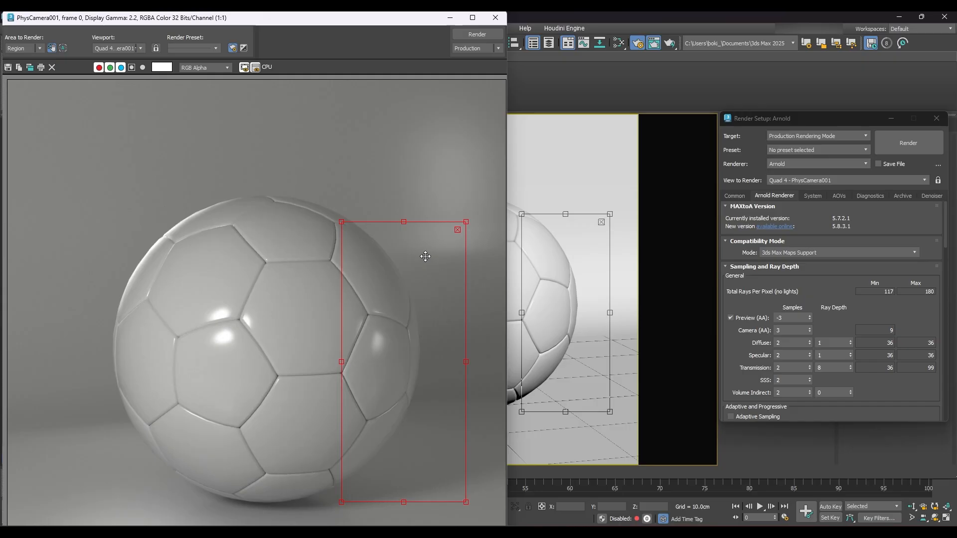
{"action": "left_click_drag", "start_coordinate": [402, 220], "coordinate": [402, 248]}
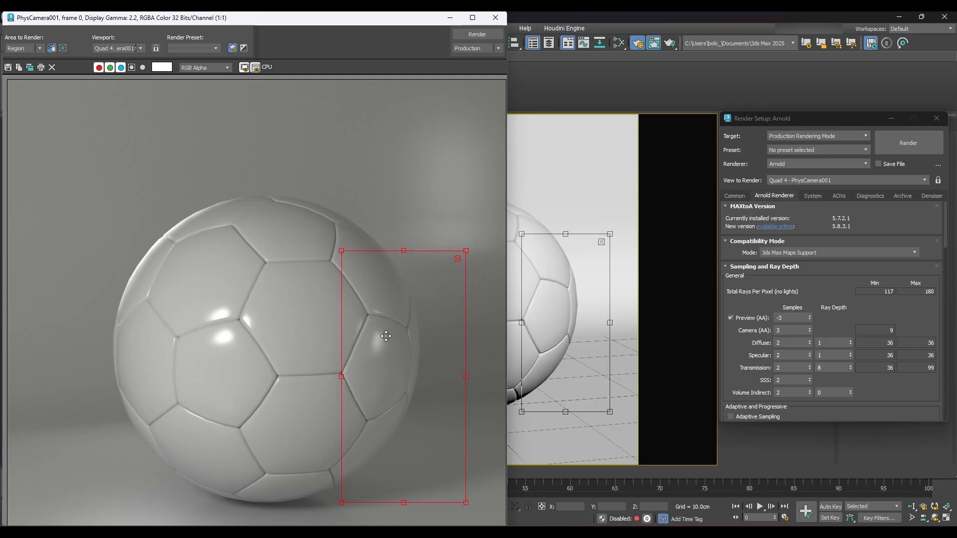
{"action": "left_click_drag", "start_coordinate": [380, 335], "coordinate": [375, 355]}
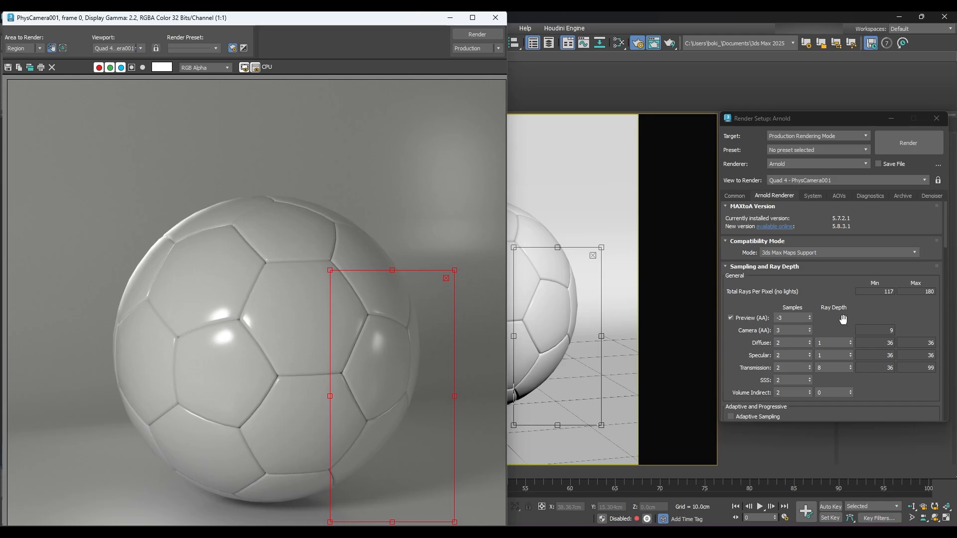
- Set the Diffuse sampling to 4 samples with ray depth 4, and the Specular ray depth to 2
{"action": "double_click", "coordinate": [797, 346]}
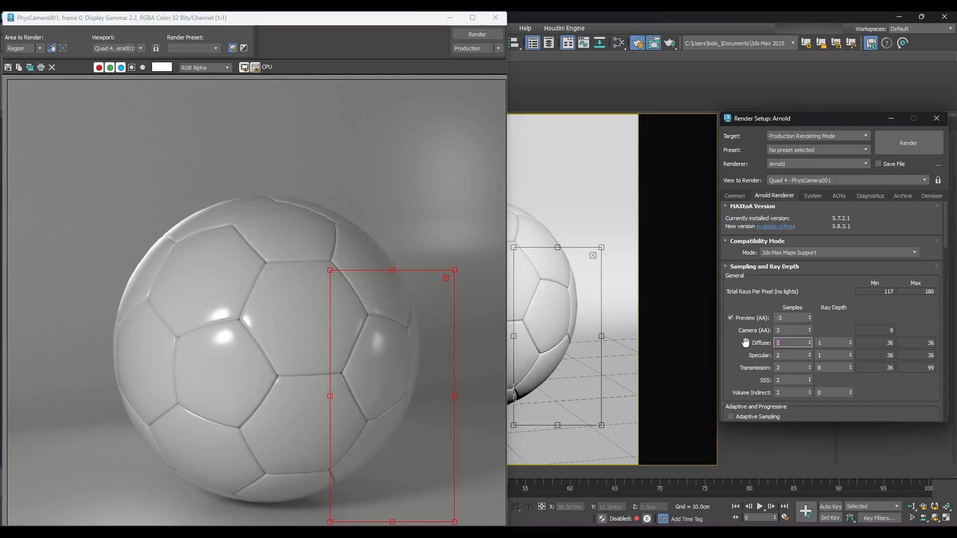
{"action": "type", "text": "4"}
{"action": "key", "text": "Tab"}
{"action": "type", "text": "4"}
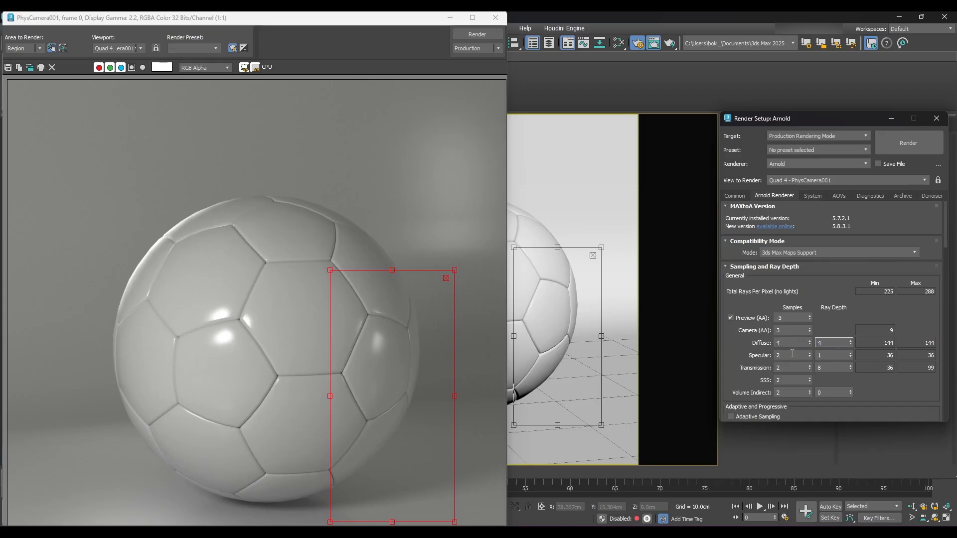
{"action": "key", "text": "Tab"}
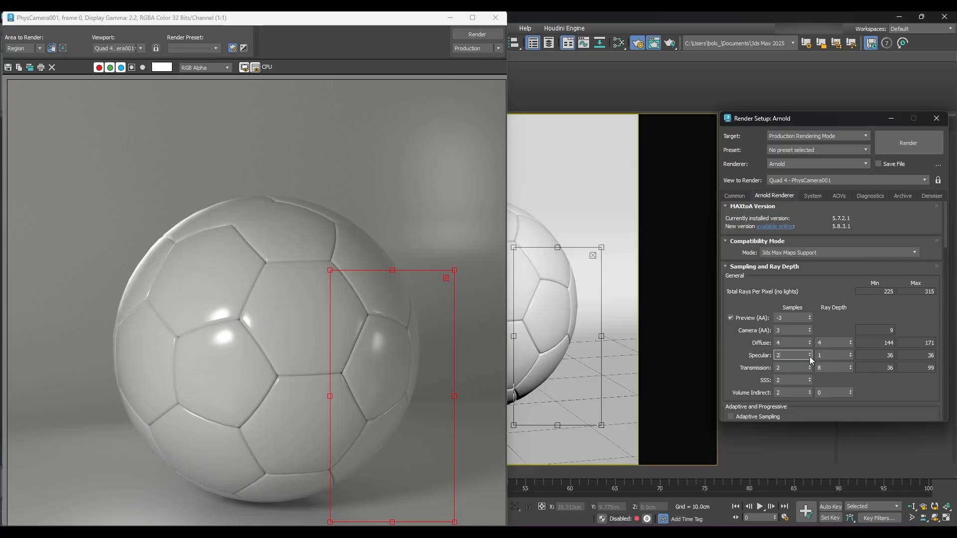
{"action": "key", "text": "Tab"}
{"action": "type", "text": "2"}
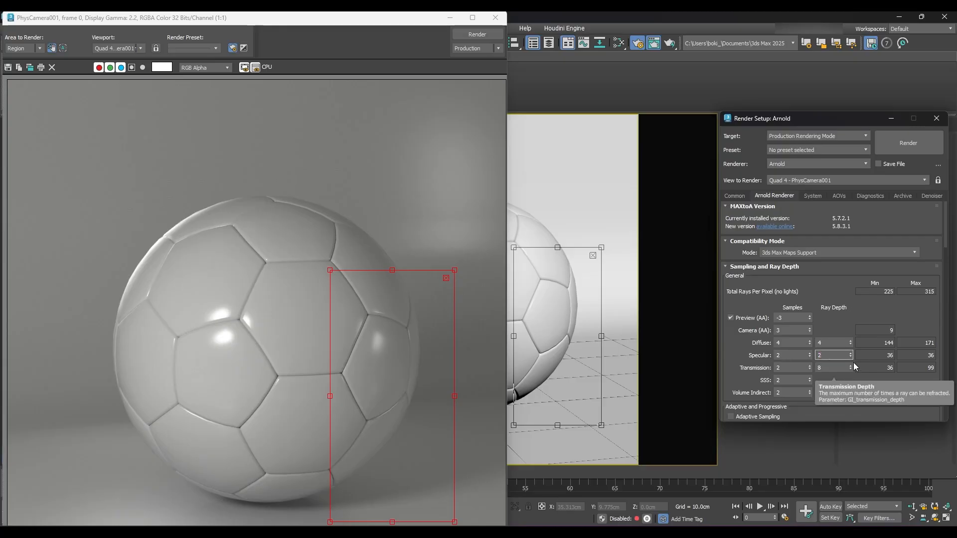
- Set the Transmission ray depth to 2 and the SSS samples to 1
{"action": "key", "text": "Tab"}
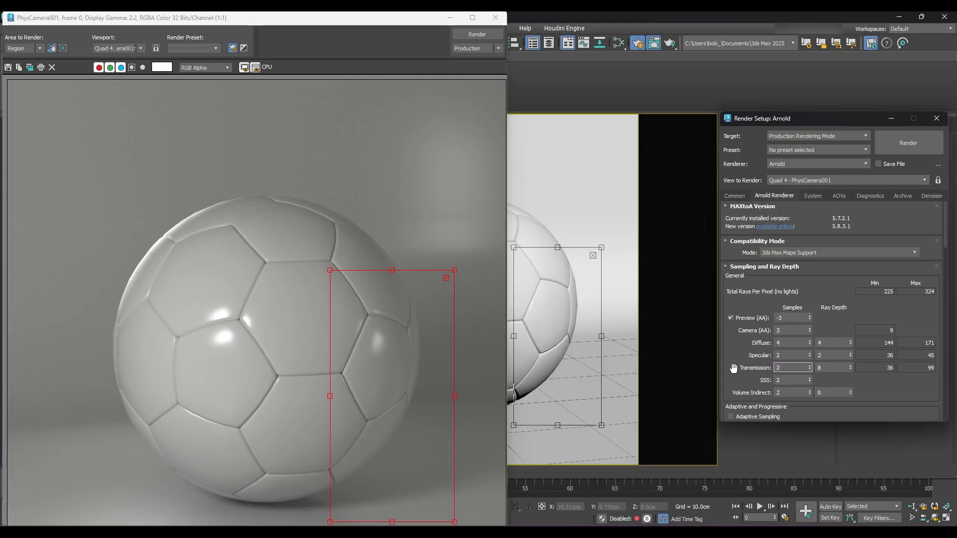
{"action": "key", "text": "Tab"}
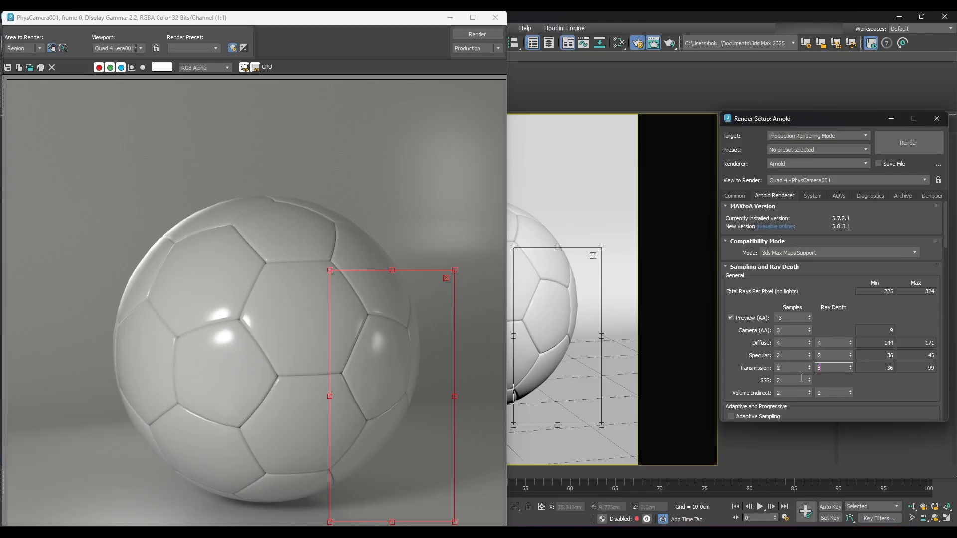
{"action": "type", "text": "3"}
{"action": "key", "text": "Tab"}
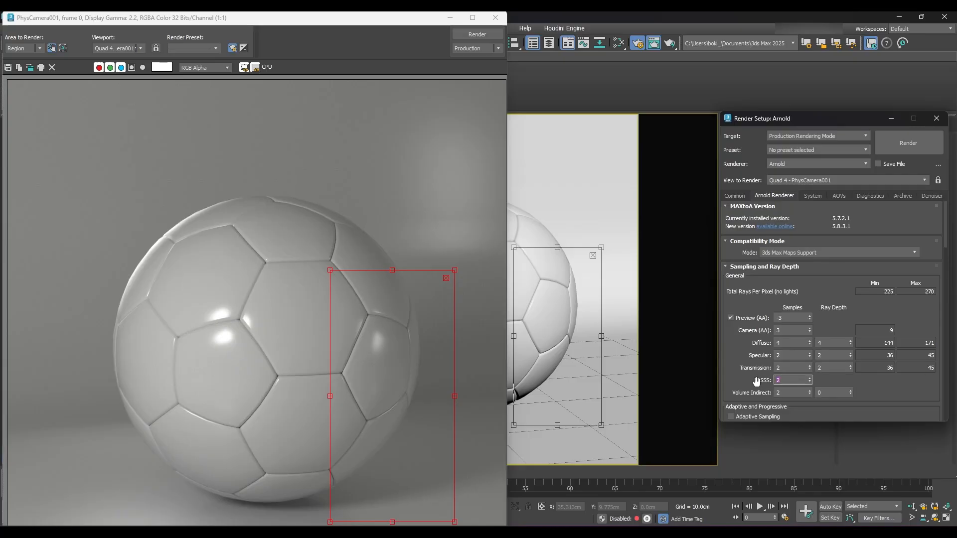
{"action": "type", "text": "1"}
{"action": "key", "text": "Return"}
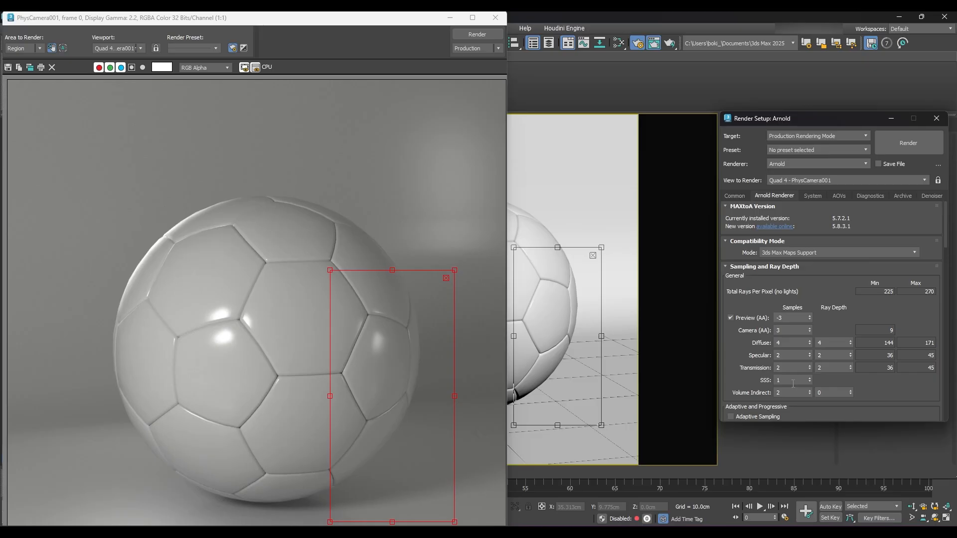
- Set the Volume Indirect ray depth to 2, keeping its samples at 2
{"action": "double_click", "coordinate": [792, 393]}
{"action": "left_click_drag", "start_coordinate": [832, 392], "coordinate": [806, 392]}
{"action": "type", "text": "2"}
{"action": "left_click", "coordinate": [876, 395]}
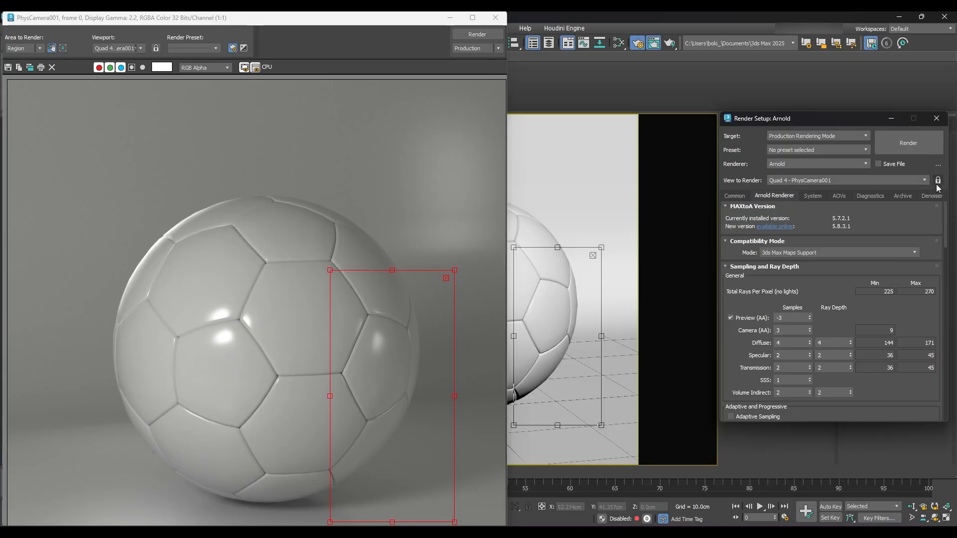
- Render the defined region with the new sampling and shift its outer edge to compare it with the surrounding older render
{"action": "left_click", "coordinate": [916, 147]}
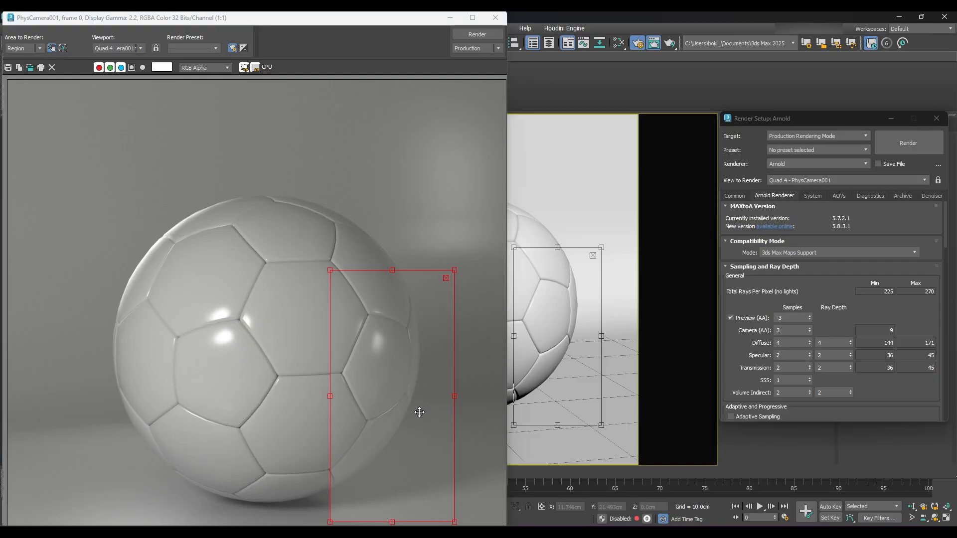
{"action": "left_click_drag", "start_coordinate": [455, 396], "coordinate": [474, 396]}
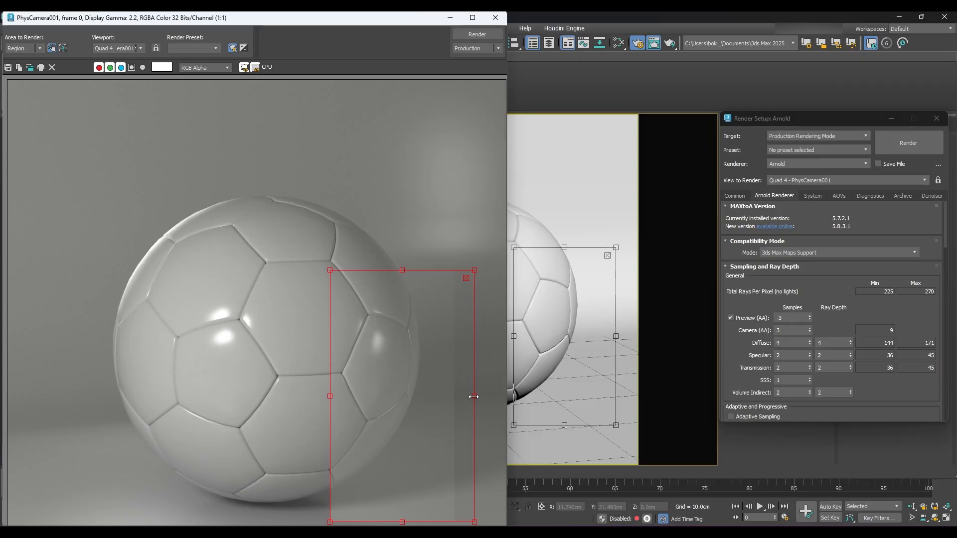
{"action": "left_click_drag", "start_coordinate": [474, 397], "coordinate": [428, 395]}
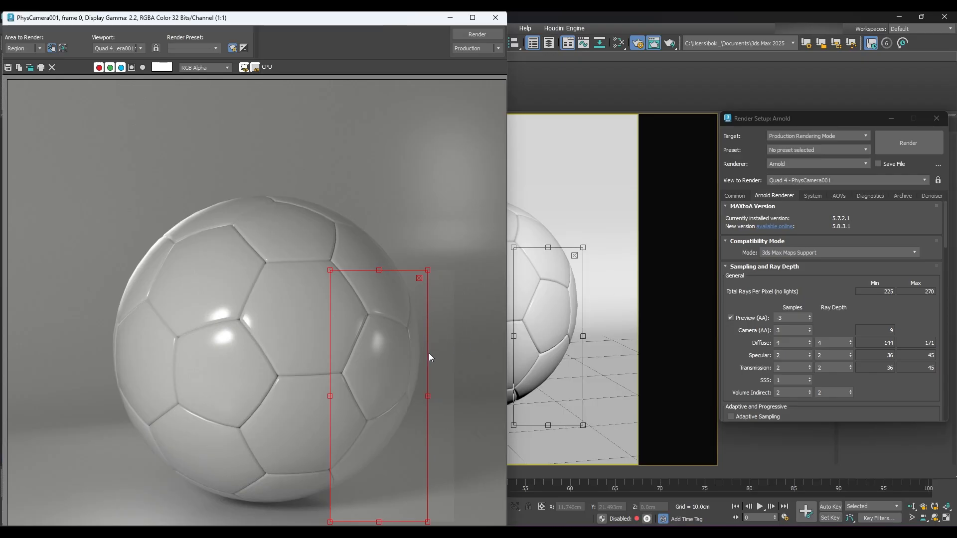
- Set the Camera (AA) samples to 5 and render the region again
{"action": "double_click", "coordinate": [777, 330]}
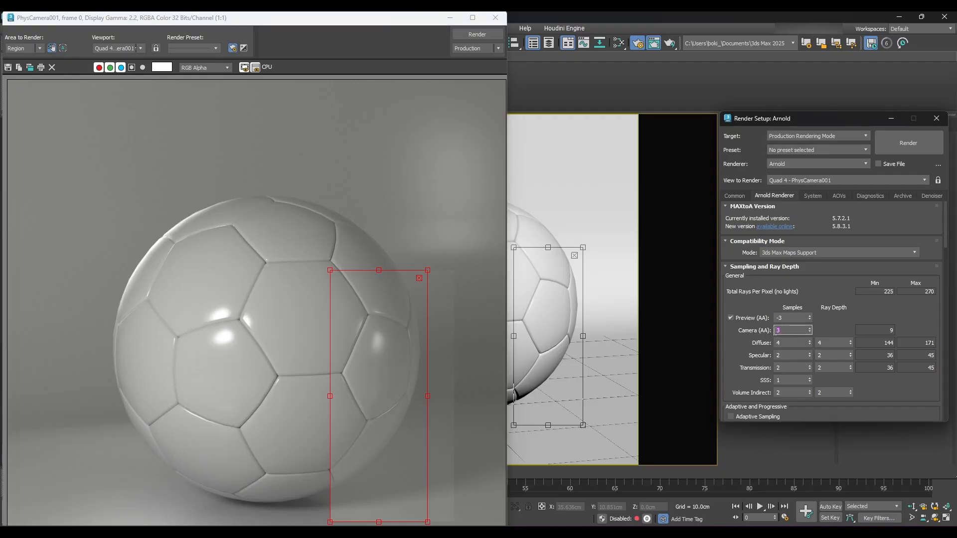
{"action": "type", "text": "5"}
{"action": "left_click", "coordinate": [836, 327]}
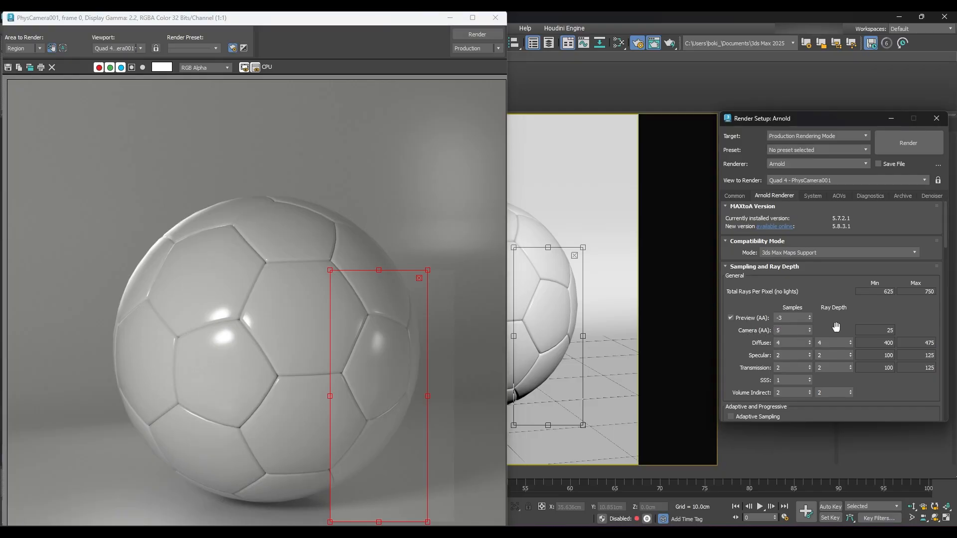
{"action": "double_click", "coordinate": [778, 332]}
{"action": "left_click", "coordinate": [838, 328]}
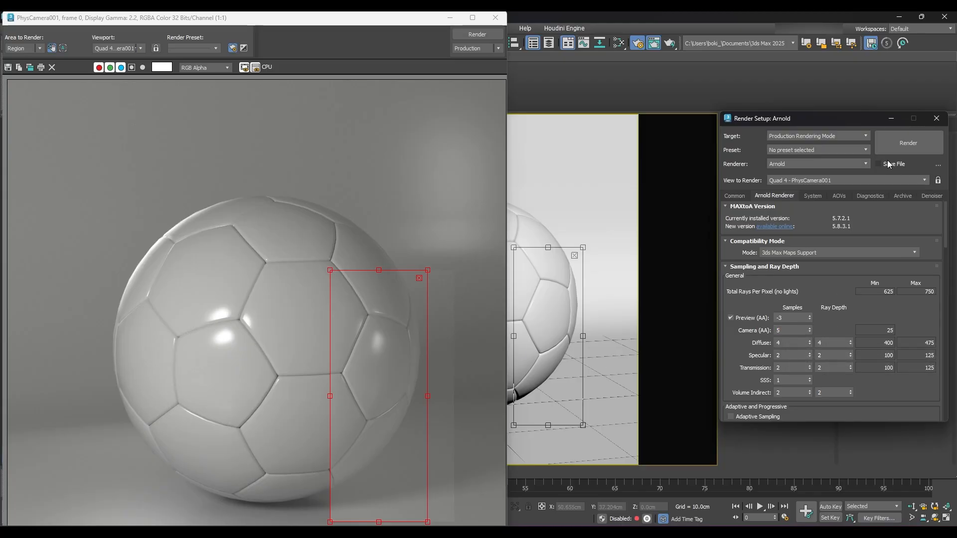
{"action": "left_click", "coordinate": [895, 148]}
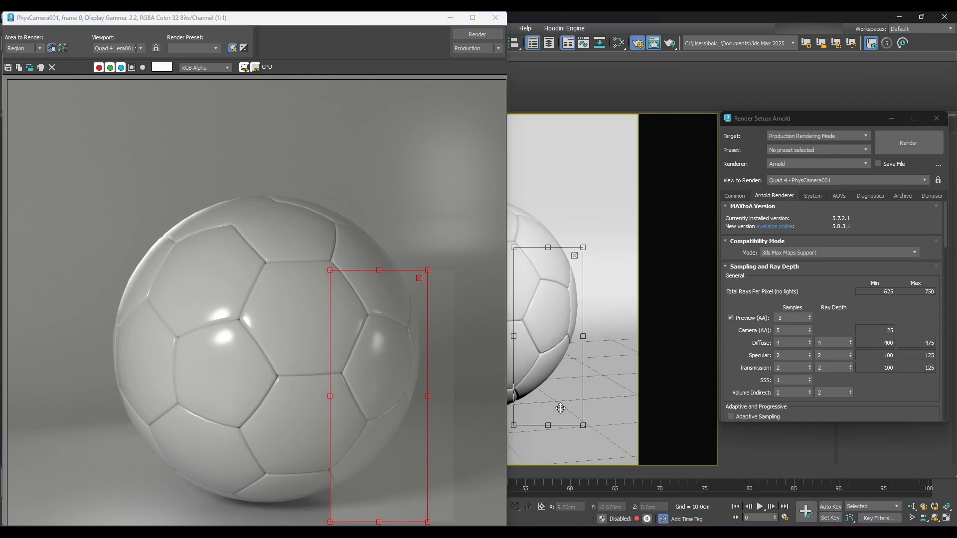
- Move the region's outline out of the way and zoom in to compare noise between the re-rendered area and the older render
{"action": "left_click_drag", "start_coordinate": [429, 397], "coordinate": [501, 391]}
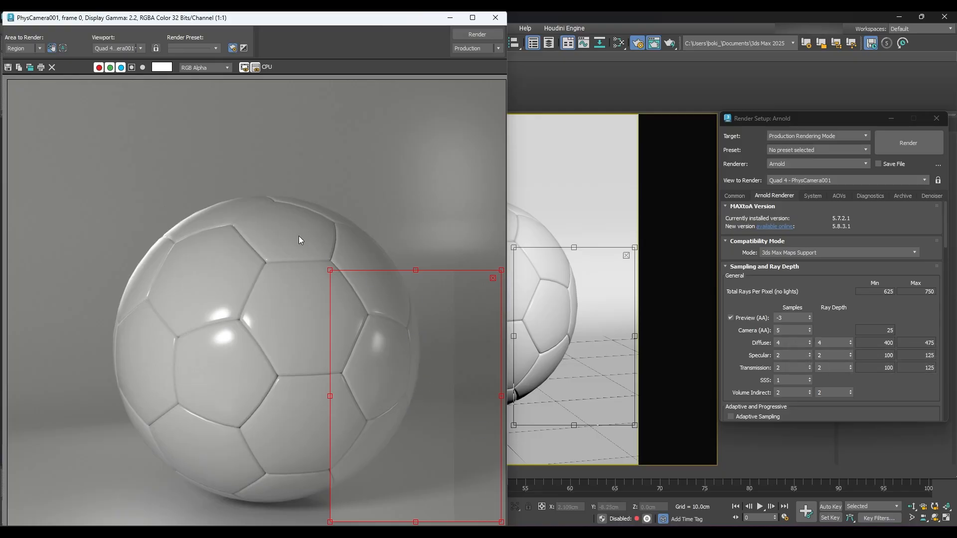
{"action": "left_click", "coordinate": [52, 48]}
{"action": "scroll", "coordinate": [441, 324], "scroll_direction": "up", "scroll_amount": 3}
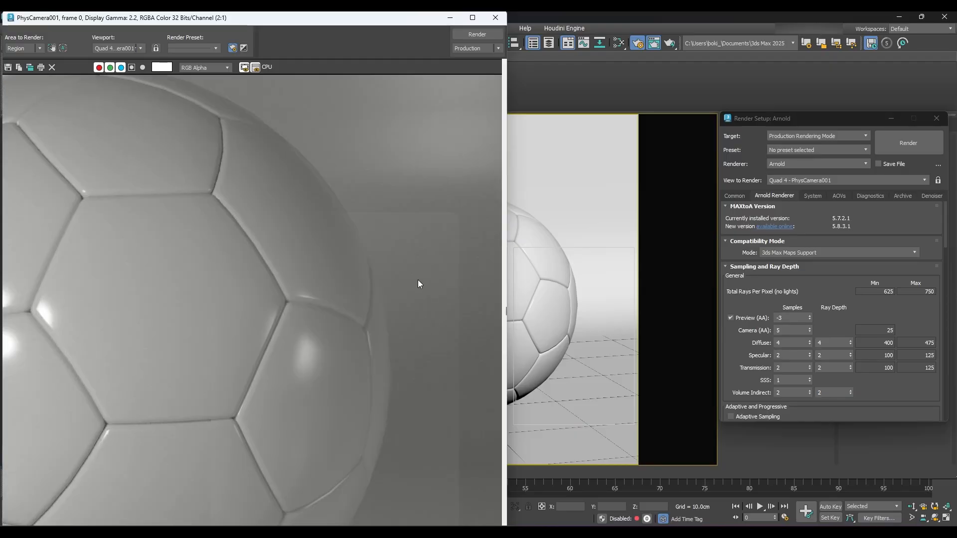
{"action": "scroll", "coordinate": [418, 280], "scroll_direction": "up", "scroll_amount": 3}
{"action": "middle_click_drag", "start_coordinate": [410, 278], "coordinate": [271, 284]}
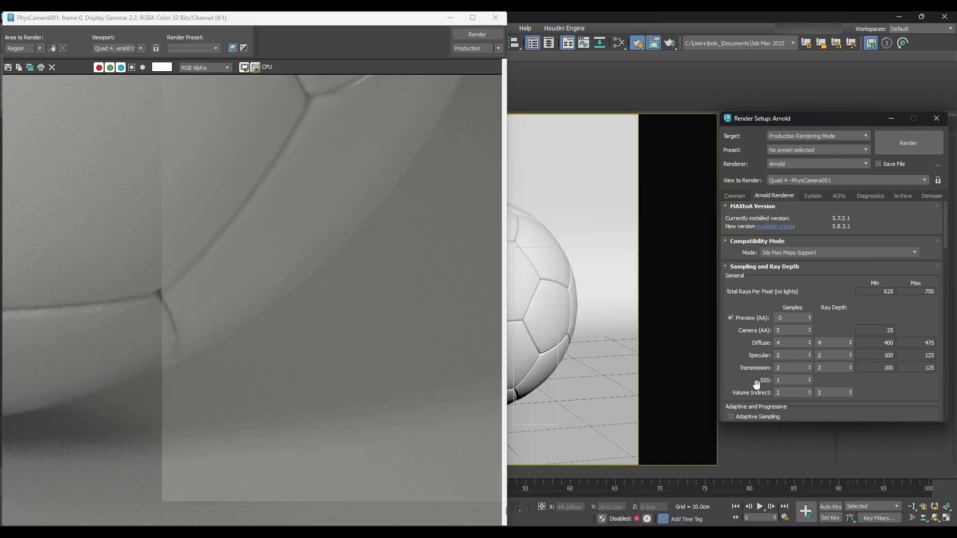
{"action": "scroll", "coordinate": [365, 329], "scroll_direction": "down", "scroll_amount": 2}
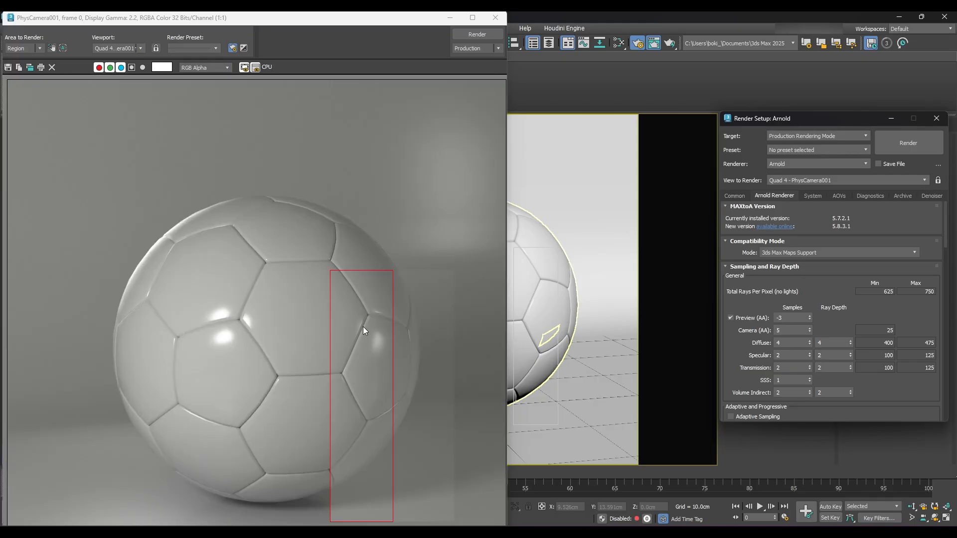
- Switch the area to render from Region to View and render the full PhysCamera001 frame
{"action": "left_click", "coordinate": [339, 236]}
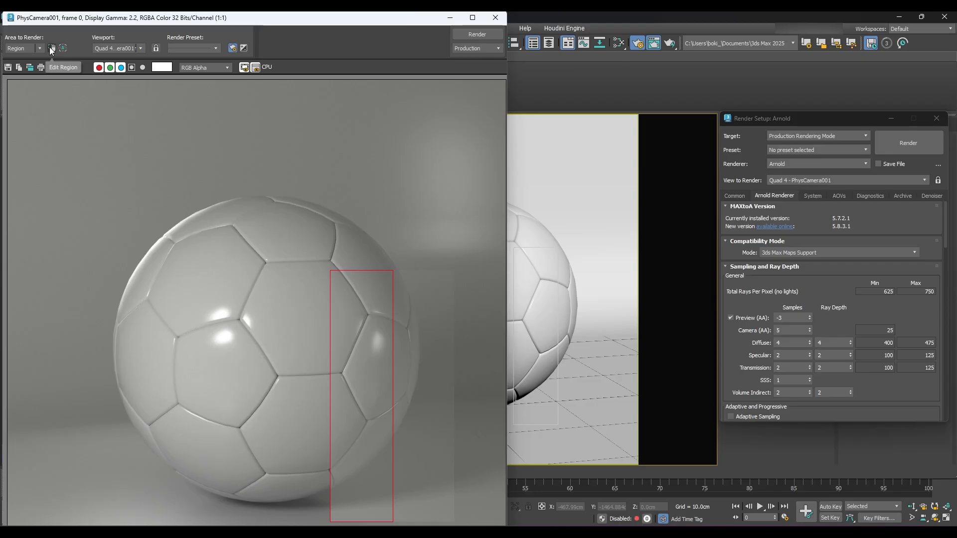
{"action": "left_click", "coordinate": [36, 48]}
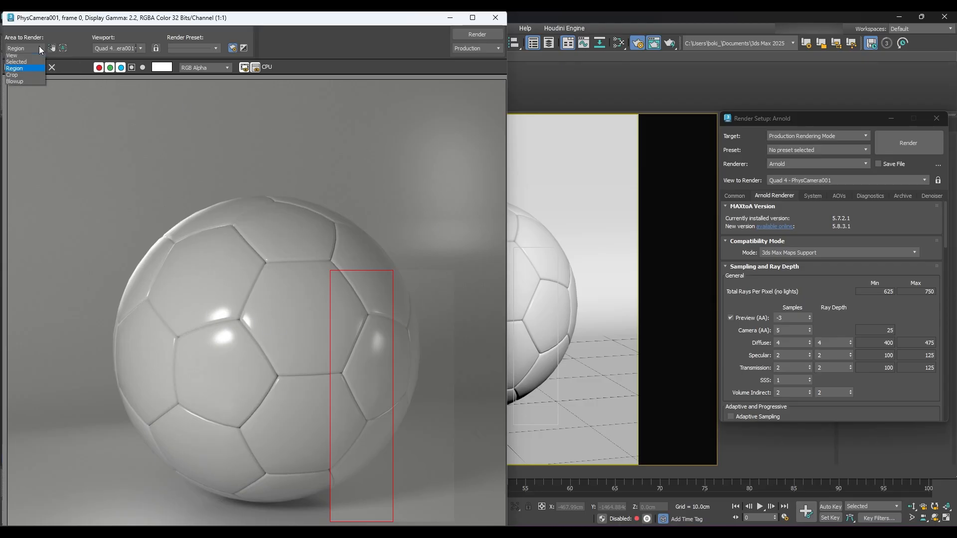
{"action": "left_click", "coordinate": [20, 57]}
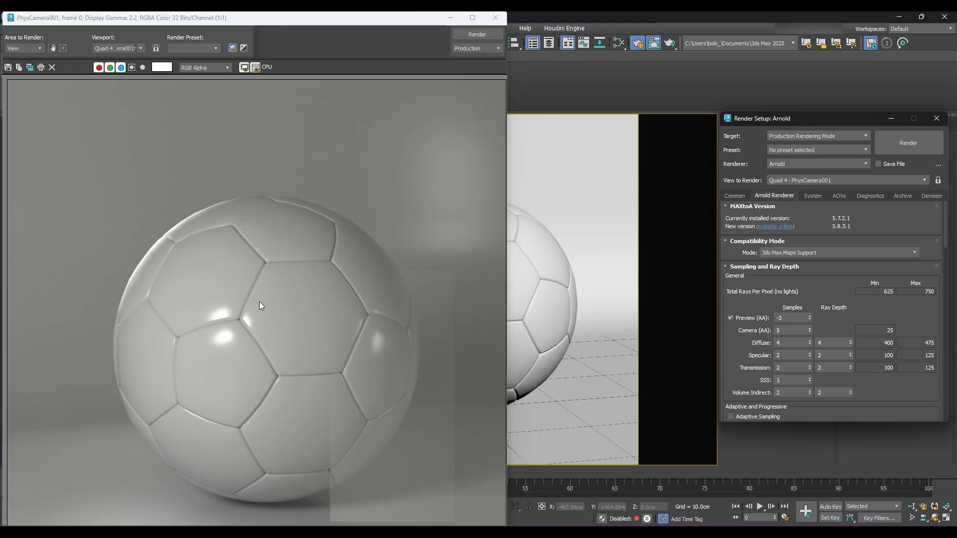
{"action": "left_click", "coordinate": [919, 142]}
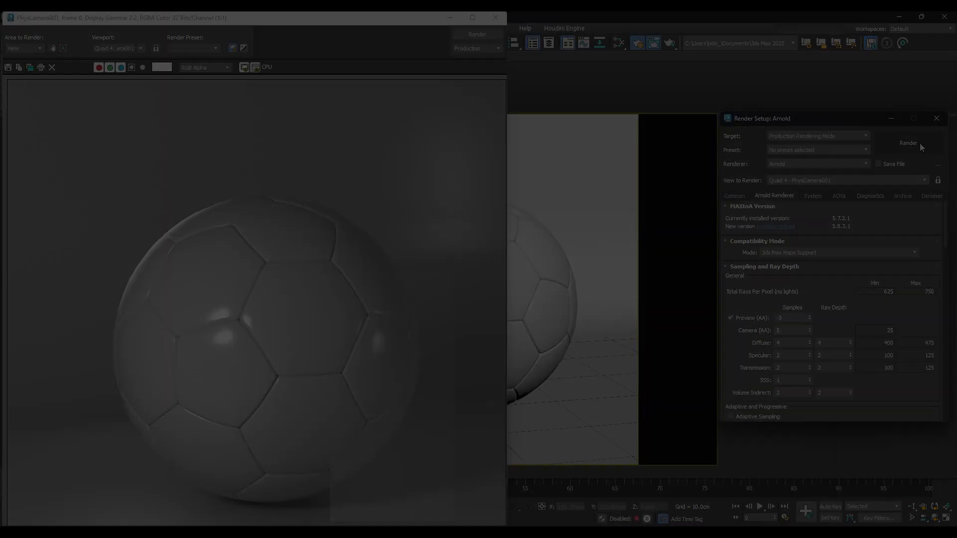